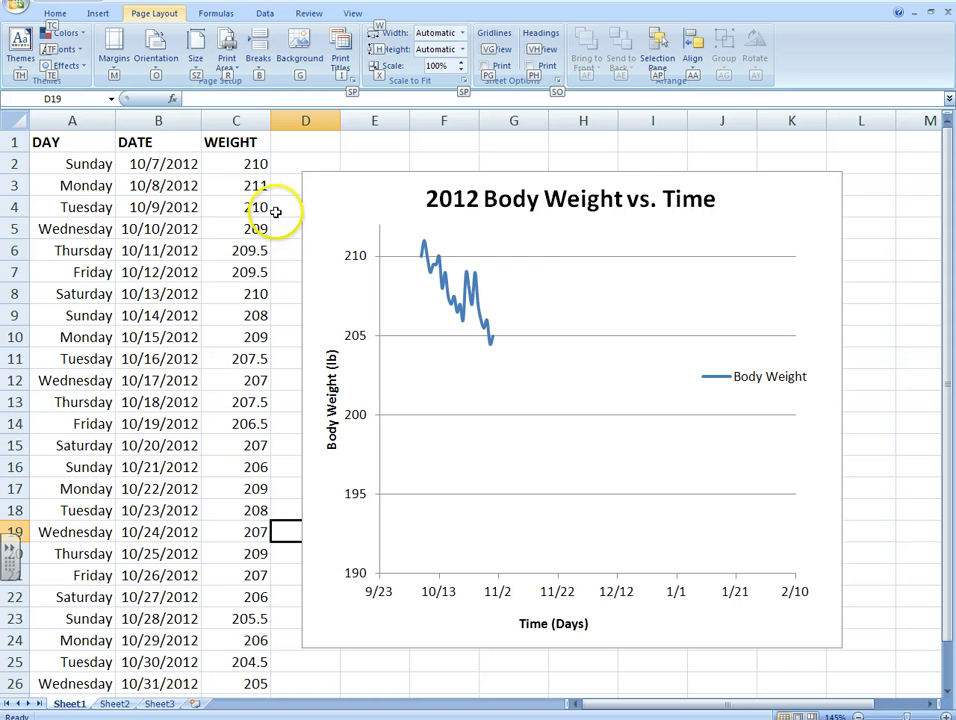
Step: Shrink the plot area of the 2012 Body Weight vs. Time chart slightly by lowering its upper edge
click(565, 266)
drag(587, 225, 587, 228)
Step: Look through the rows of day, date and weight data to see how the column headings behave while scrolling
scroll(448, 280, down, 1)
scroll(450, 280, up, 1)
scroll(446, 282, down, 3)
scroll(446, 282, up, 3)
scroll(437, 277, down, 2)
scroll(431, 286, up, 2)
scroll(429, 286, down, 1)
scroll(429, 282, up, 1)
scroll(420, 276, down, 1)
scroll(380, 260, up, 1)
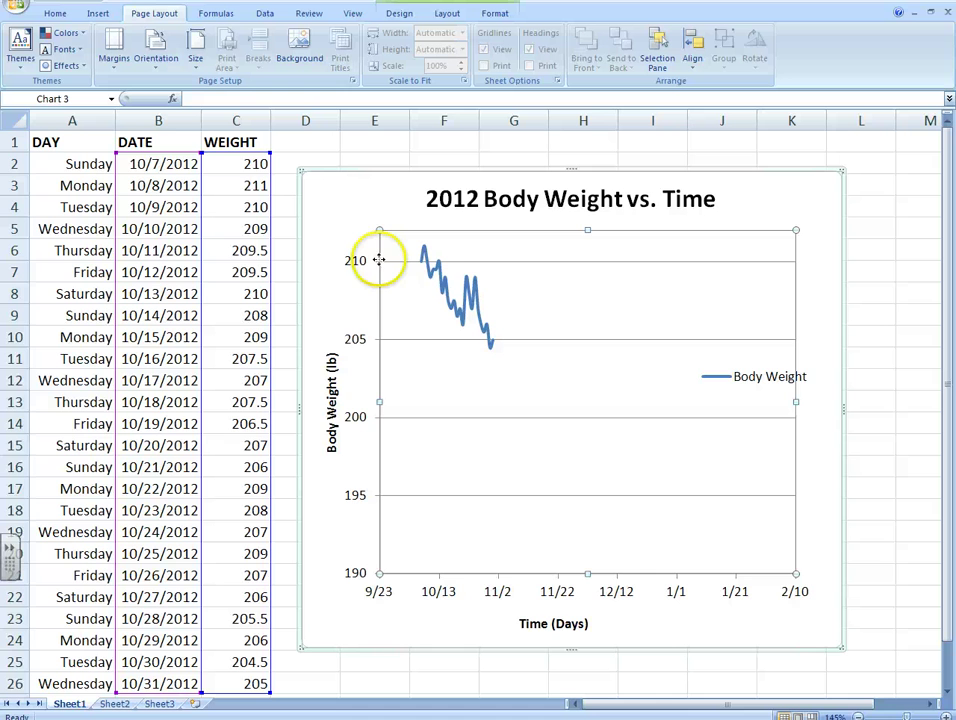
scroll(322, 236, down, 5)
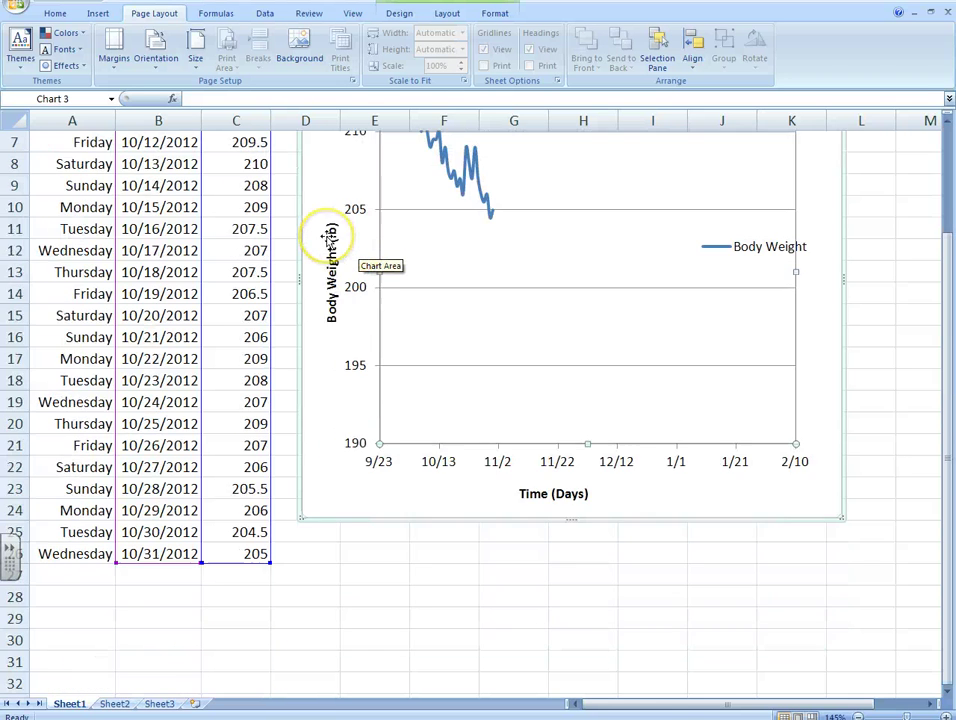
scroll(326, 235, up, 5)
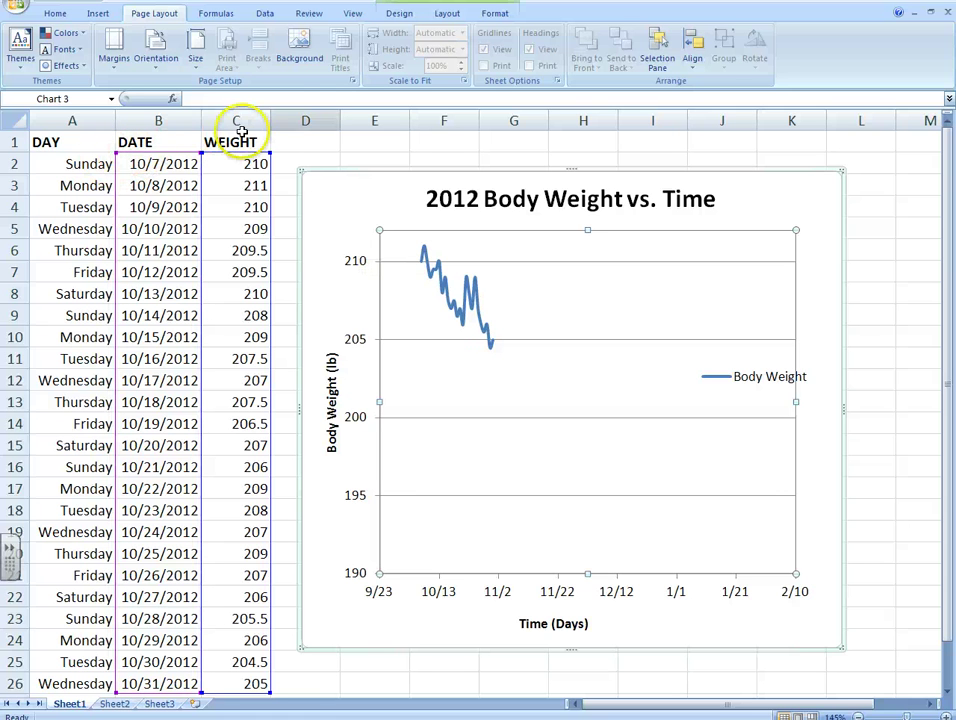
click(444, 13)
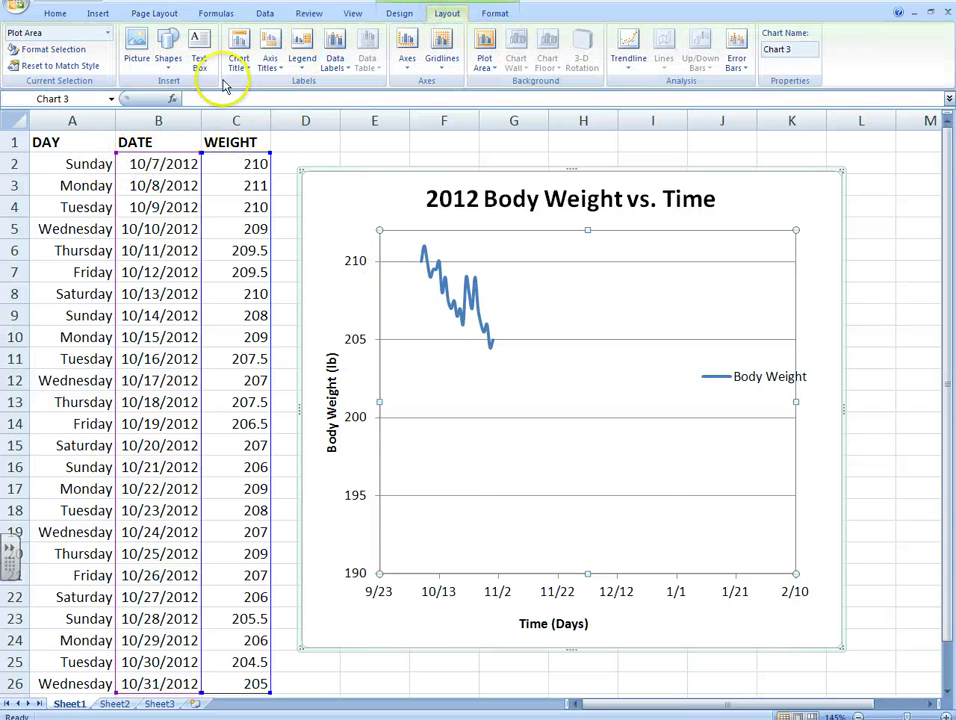
click(43, 187)
click(40, 163)
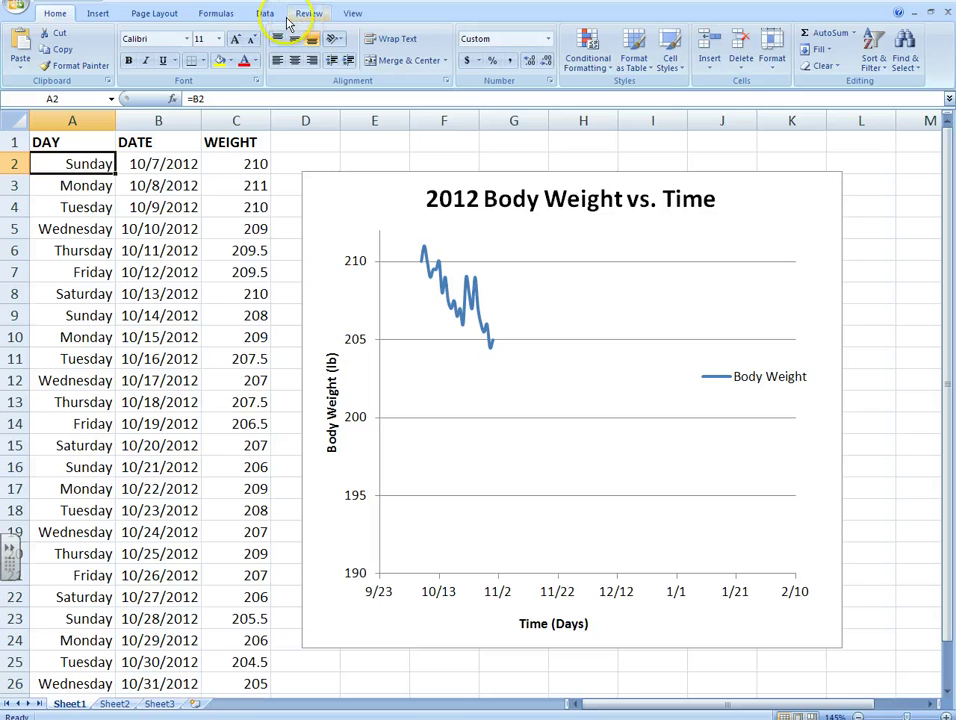
key(alt+p)
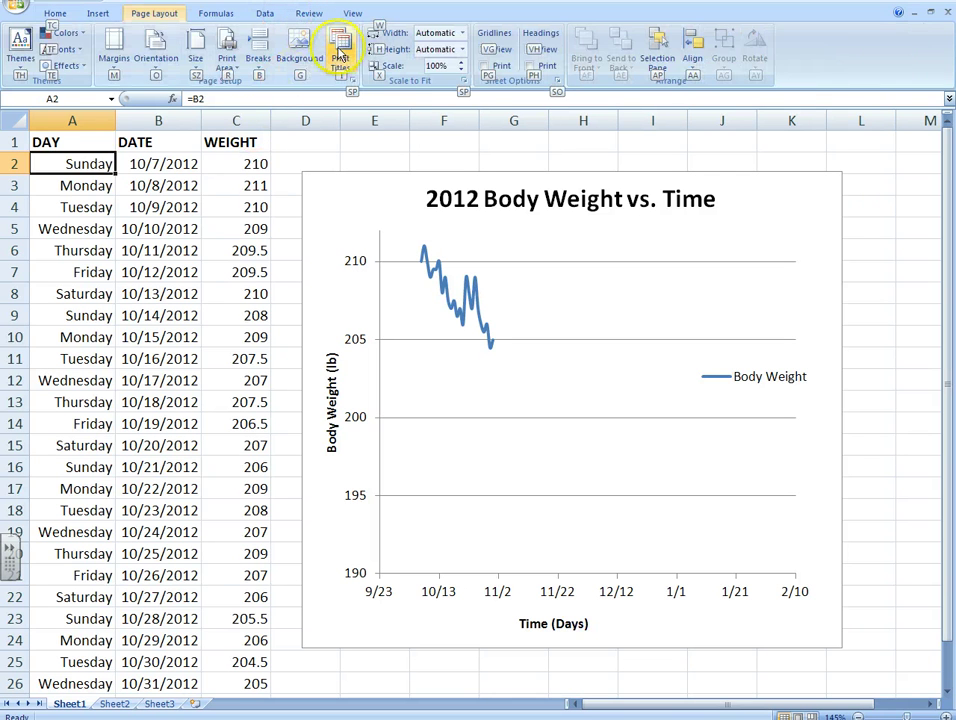
click(305, 146)
Step: Freeze the panes at cell A2 so the DAY, DATE and WEIGHT header row stays in view
click(354, 15)
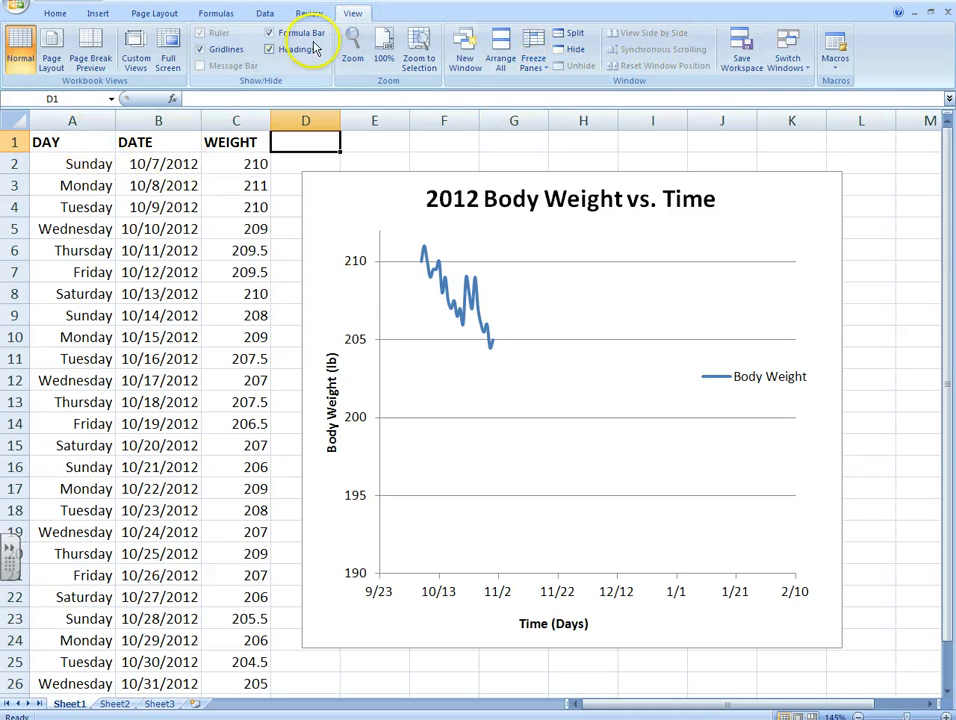
click(75, 163)
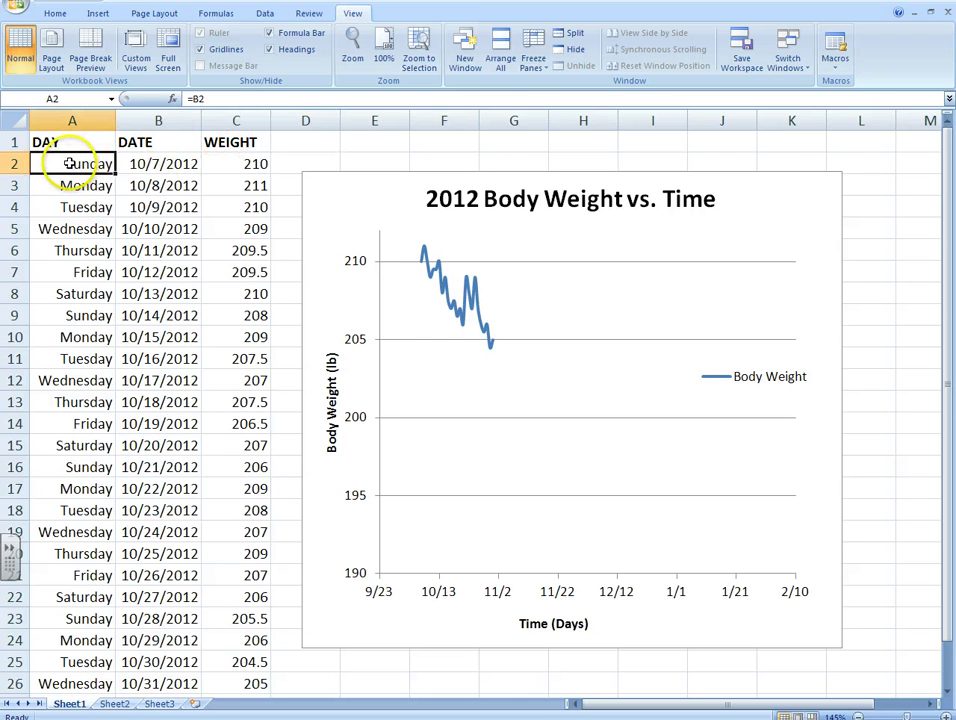
click(532, 52)
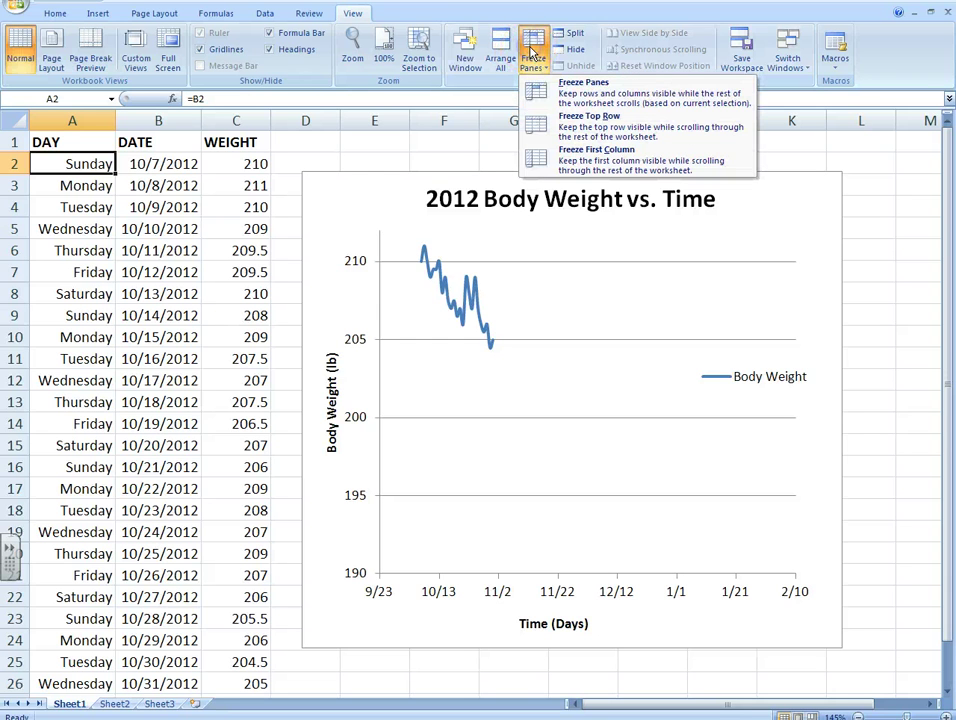
click(557, 93)
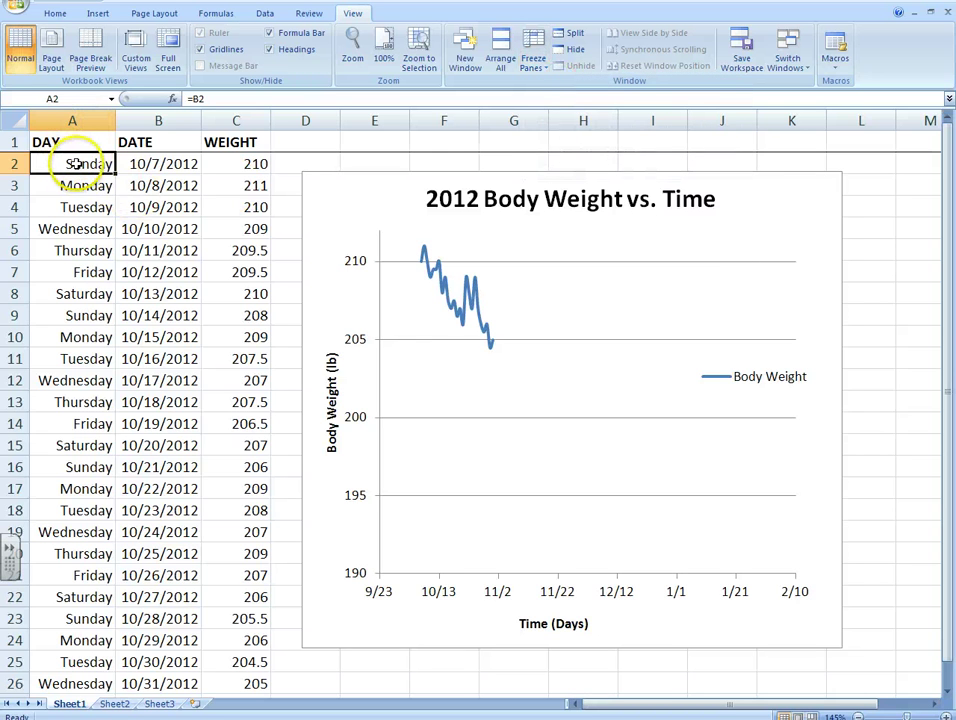
Step: Check the frozen header row while going through the data rows
click(102, 184)
scroll(102, 178, down, 3)
scroll(103, 165, up, 3)
scroll(200, 143, down, 3)
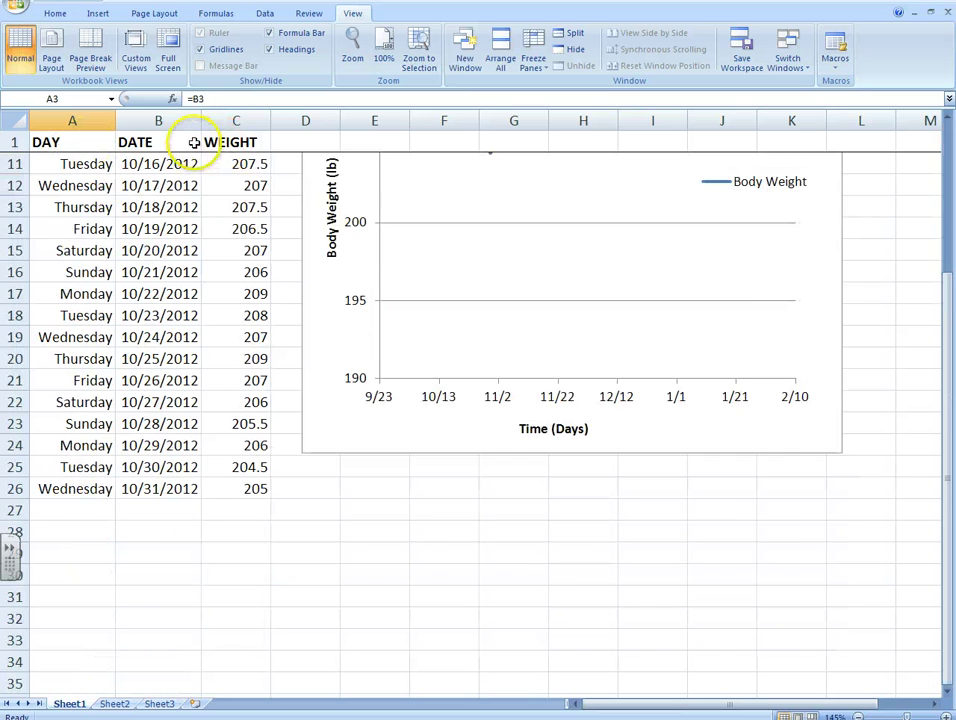
scroll(262, 148, up, 2)
scroll(236, 143, down, 3)
scroll(285, 155, up, 4)
scroll(340, 170, down, 2)
scroll(350, 176, up, 2)
Step: Move the body weight chart down the sheet so it sits beside rows 13 to 35
drag(343, 178, 333, 416)
scroll(324, 335, down, 4)
scroll(320, 300, up, 1)
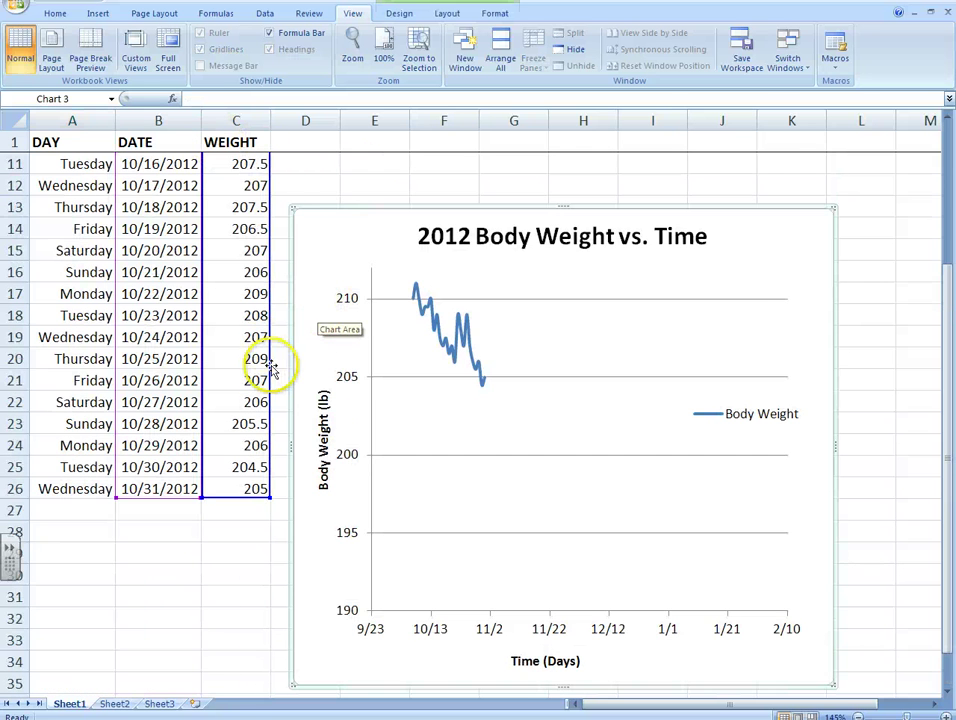
Step: Fill the day and date columns down from A25:B26 through row 40, ending at 11/14/2012
click(117, 510)
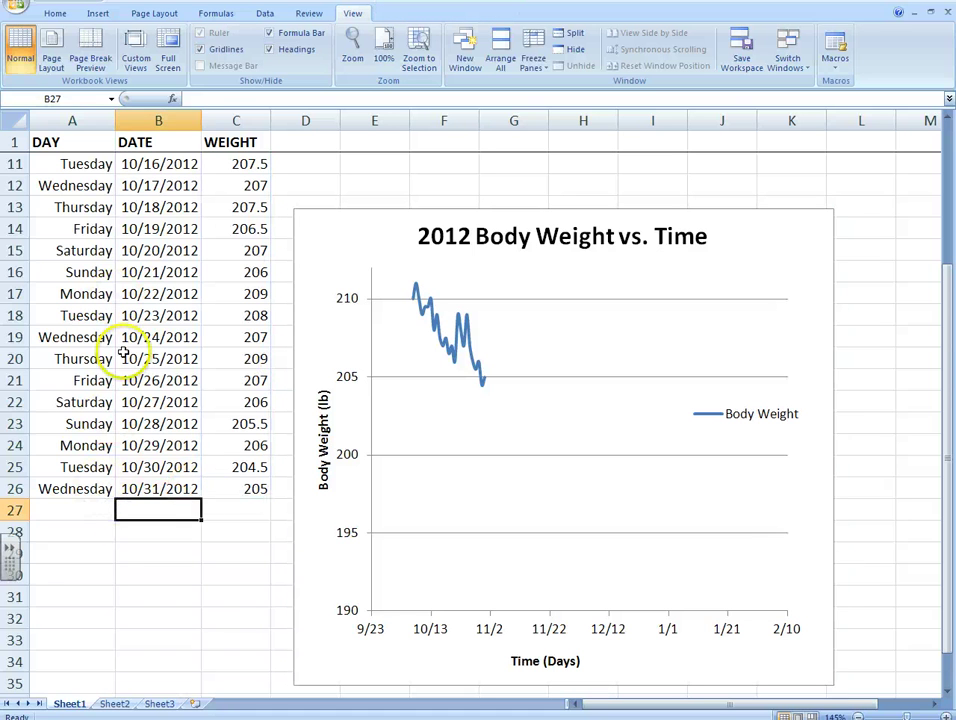
click(91, 483)
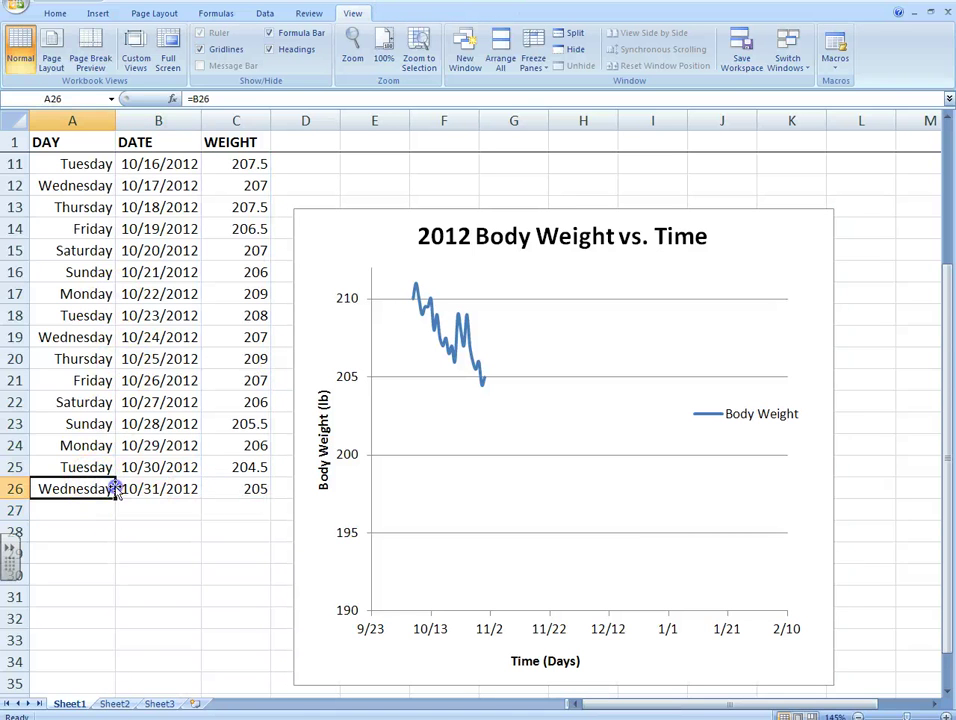
drag(103, 468, 137, 484)
drag(200, 499, 205, 680)
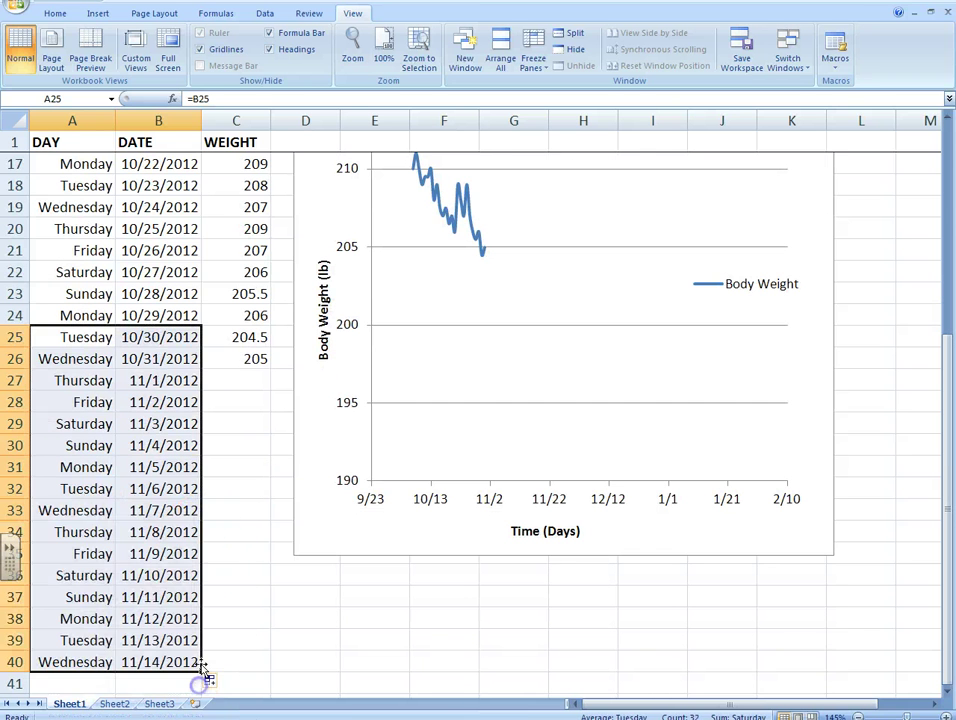
Step: Enter the weights 204, 204.5 and 203.5 for 11/1/2012 to 11/3/2012 in cells C27 to C29
scroll(257, 547, up, 2)
click(246, 516)
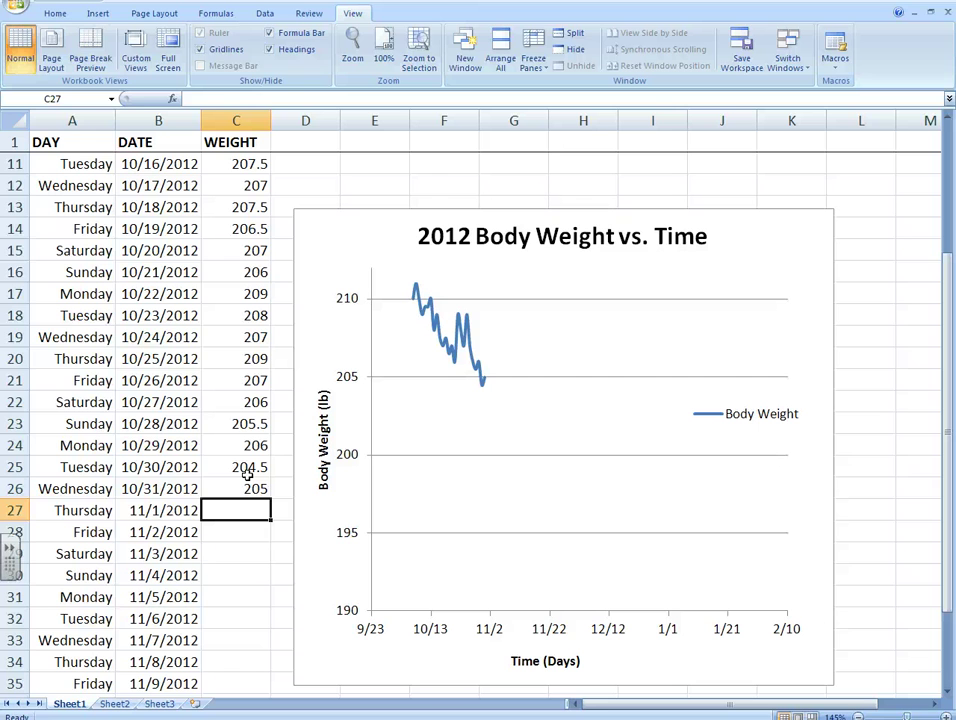
text(204)
key(Return)
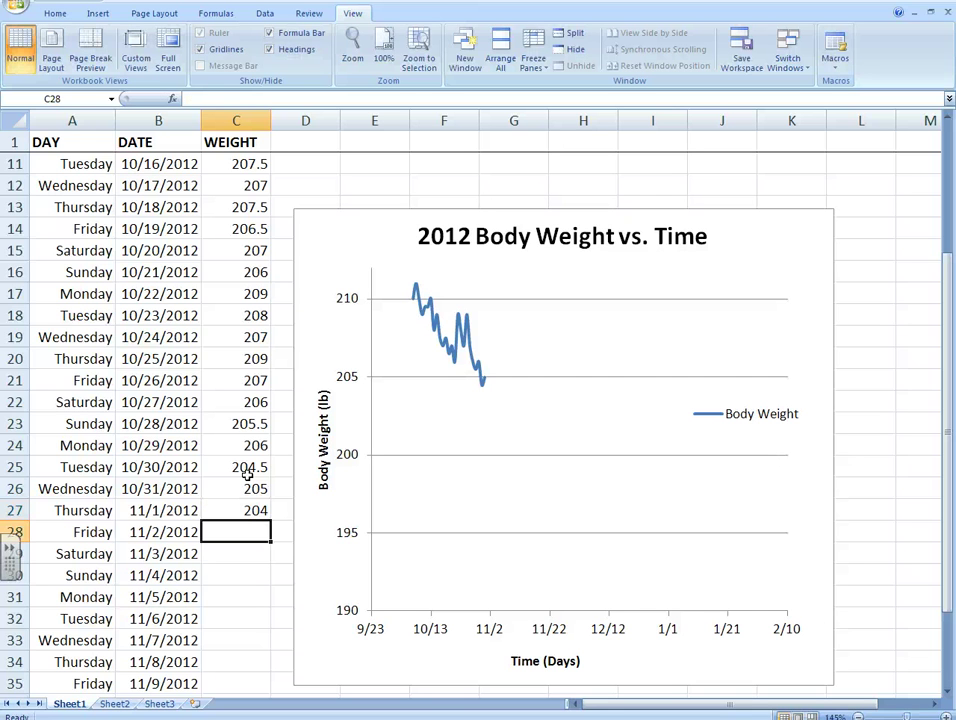
text(204.5)
key(Return)
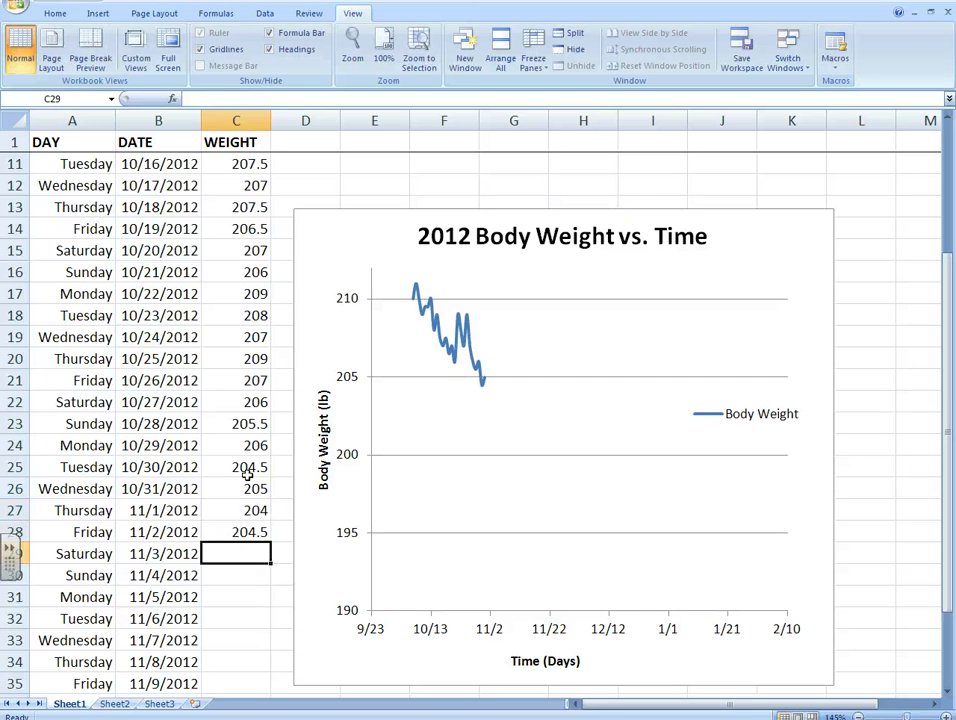
text(20)
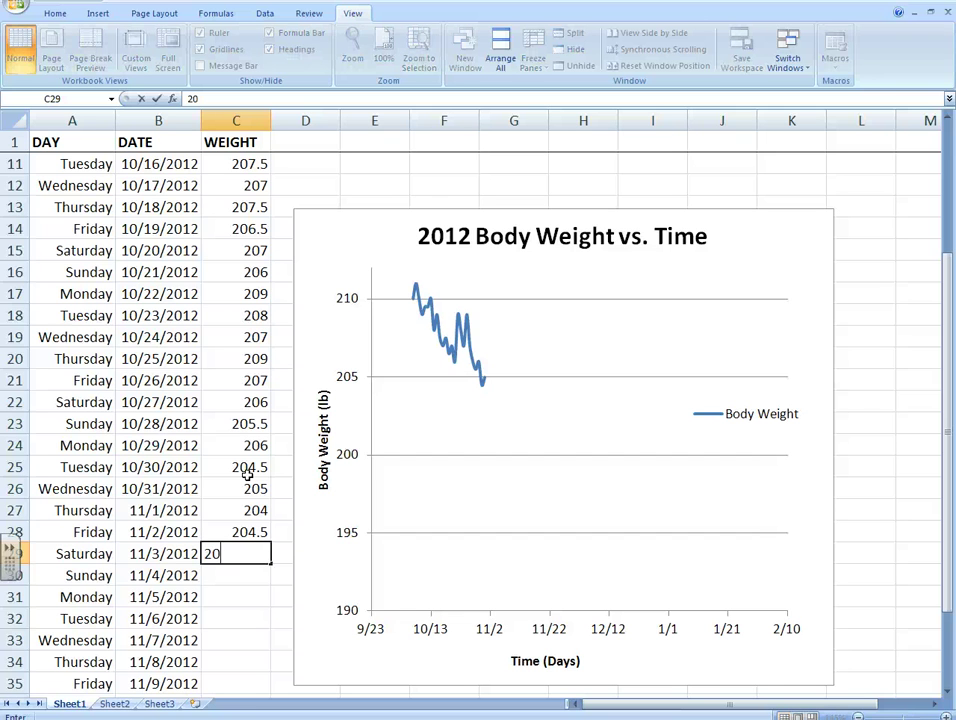
text(3.5)
key(Return)
Step: Enter the weights 204, 203 and 202.5 for 11/4/2012 to 11/6/2012 in cells C30 to C32
text(204)
key(Return)
text(2)
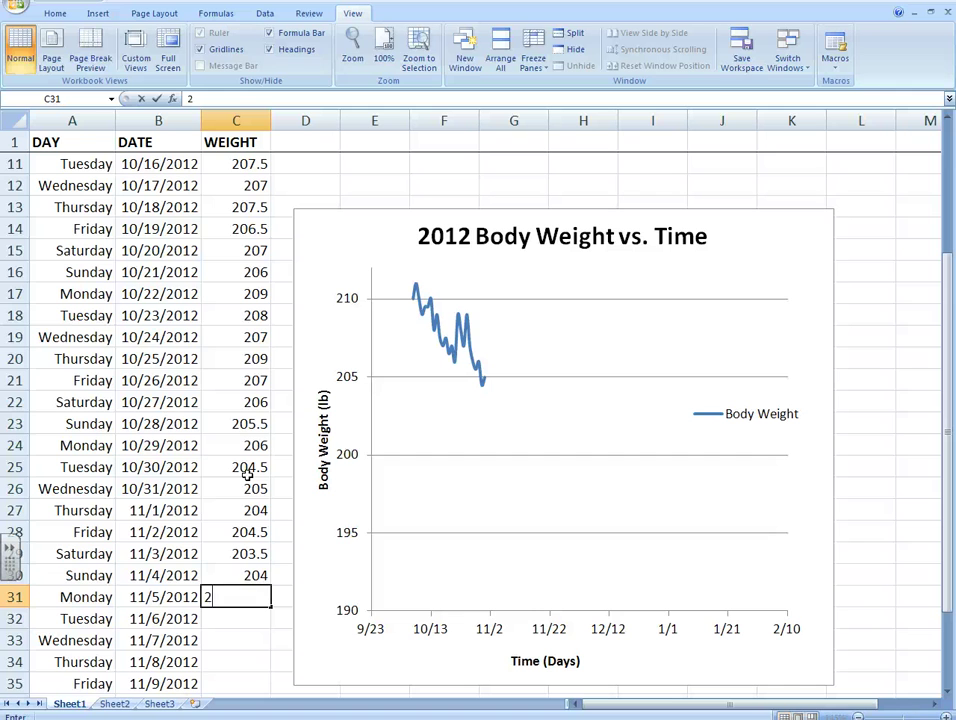
text(03)
key(Return)
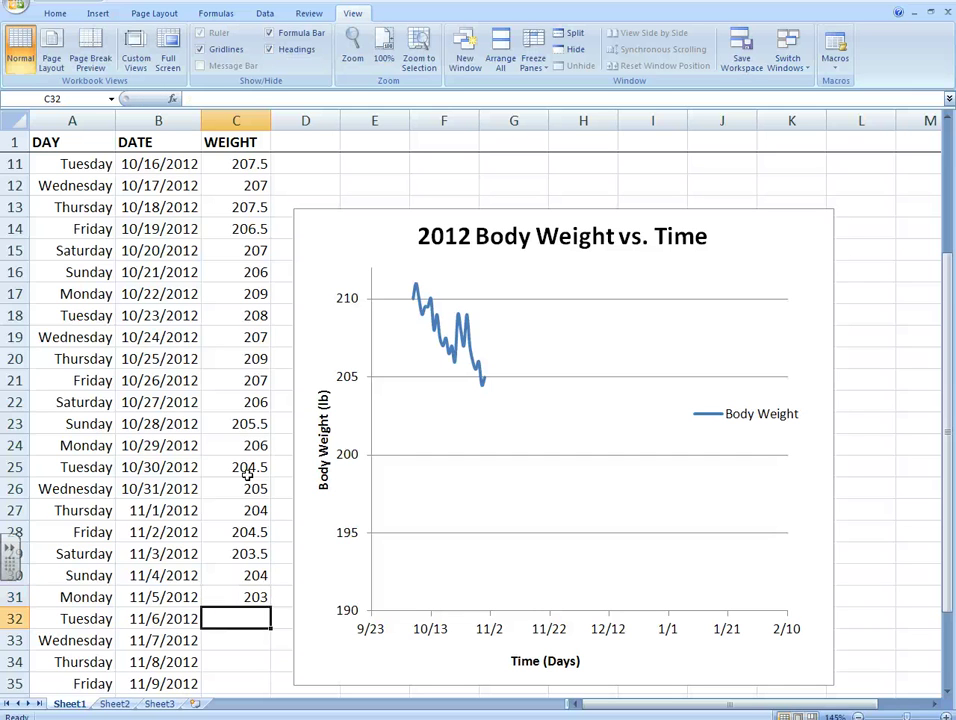
text(202.)
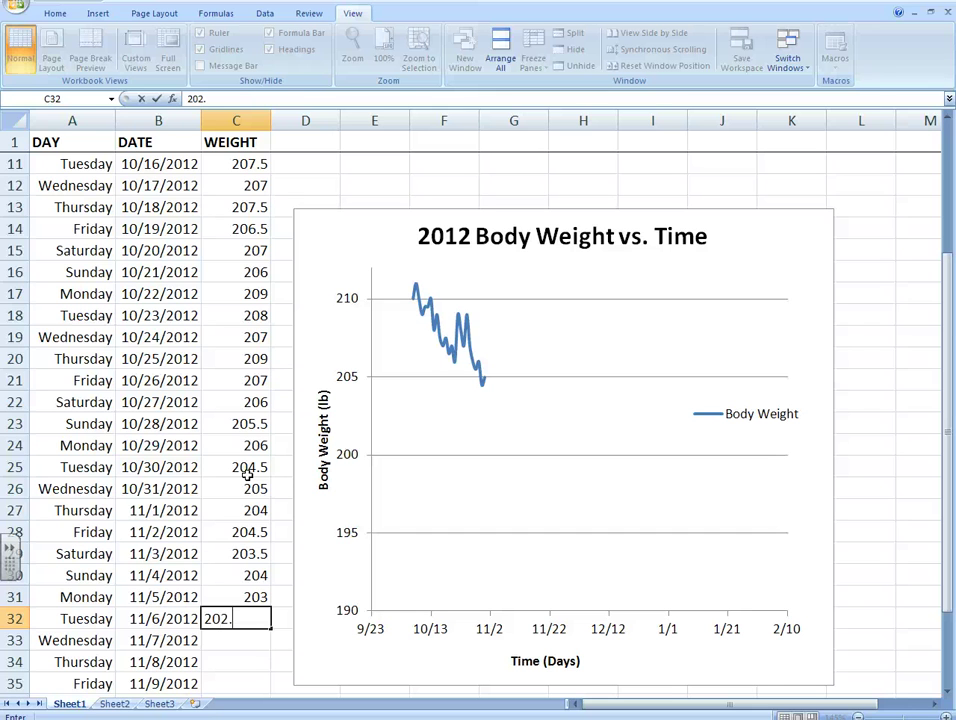
key(Return)
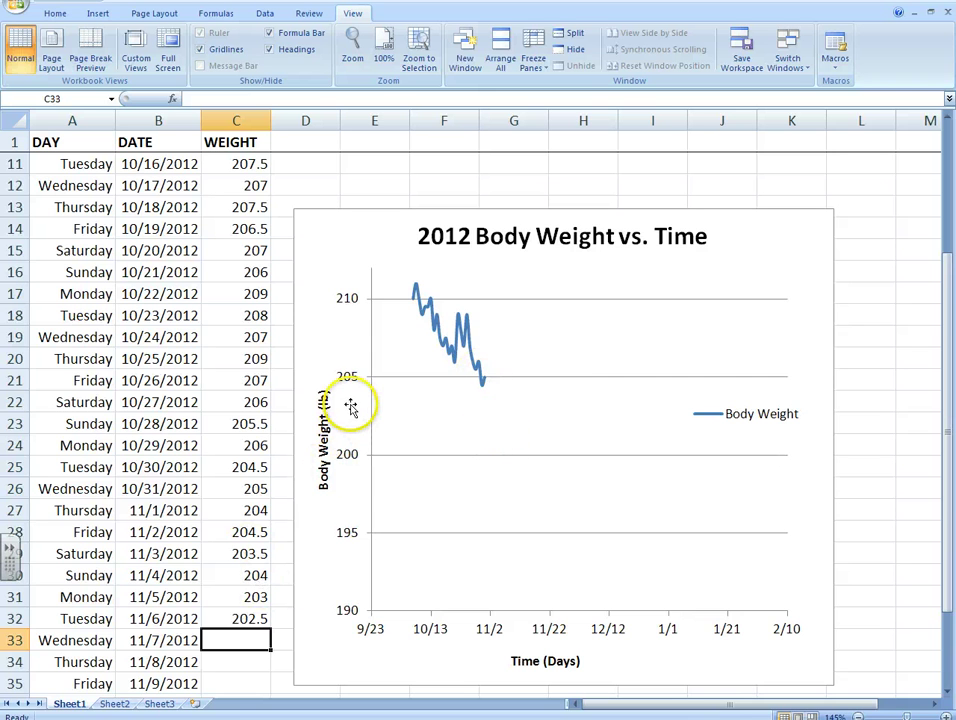
Step: Extend the Body Weight series' date and weight ranges in the chart down to row 32
scroll(353, 408, down, 2)
scroll(353, 405, up, 2)
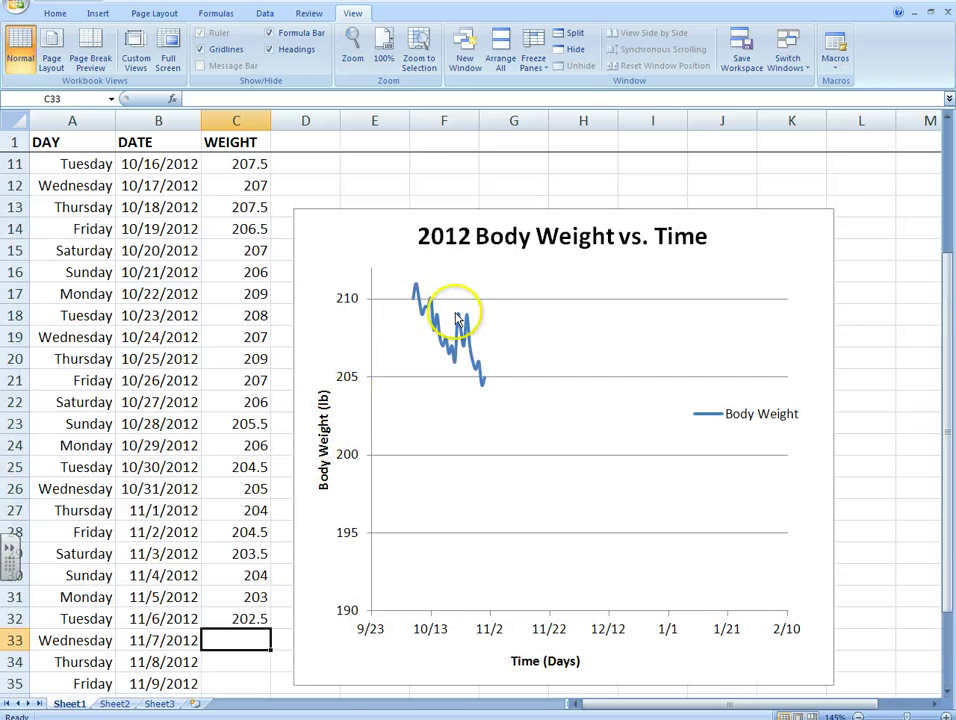
drag(951, 296, 945, 310)
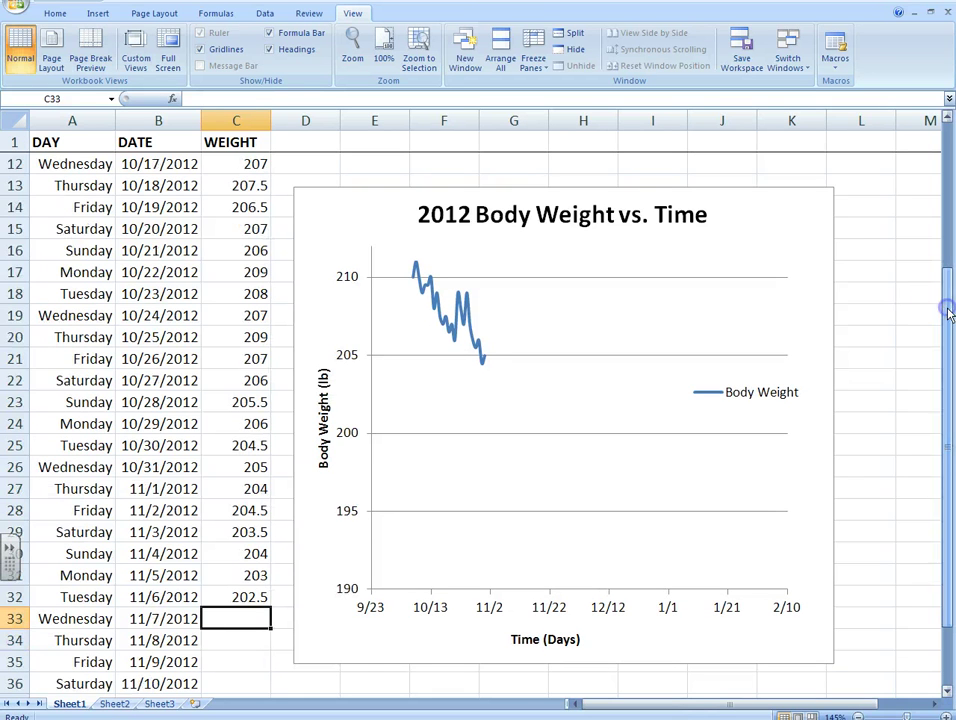
click(451, 334)
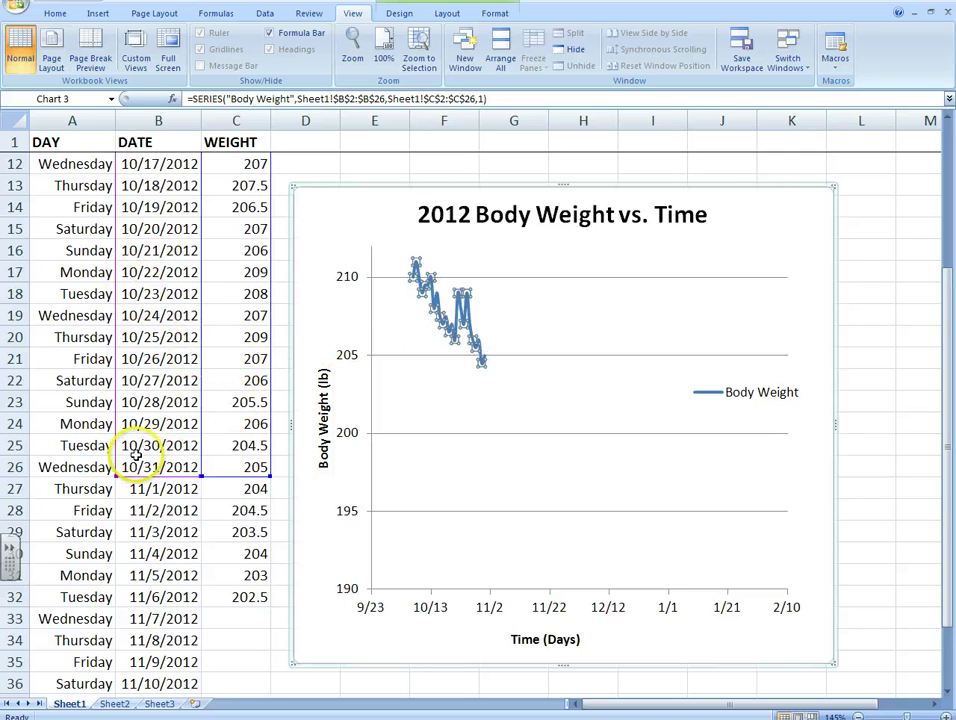
drag(197, 482, 220, 437)
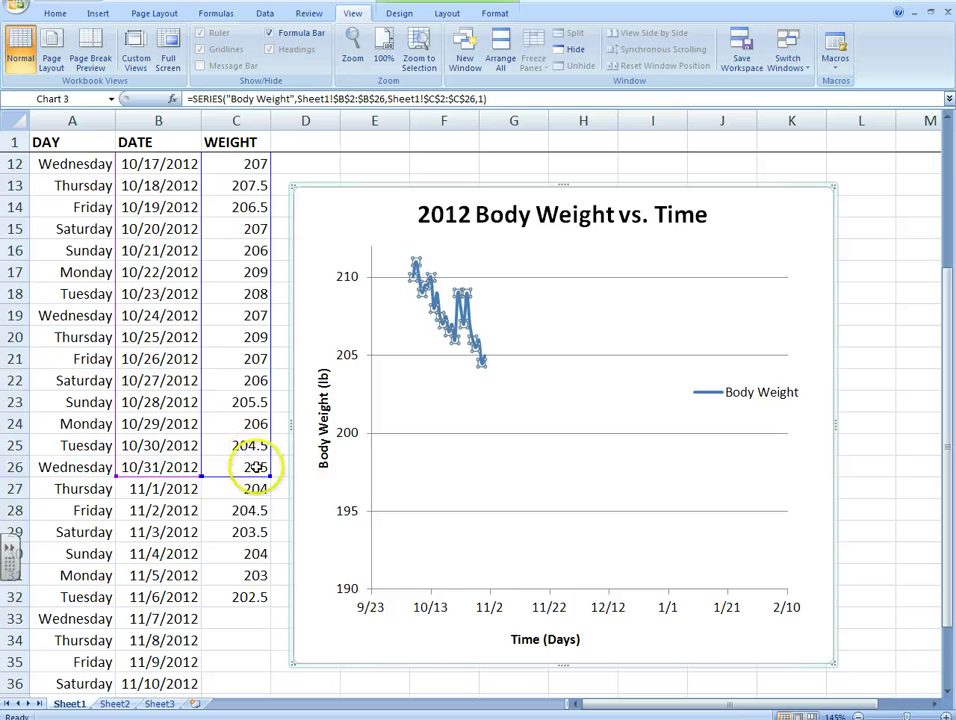
drag(117, 476, 117, 477)
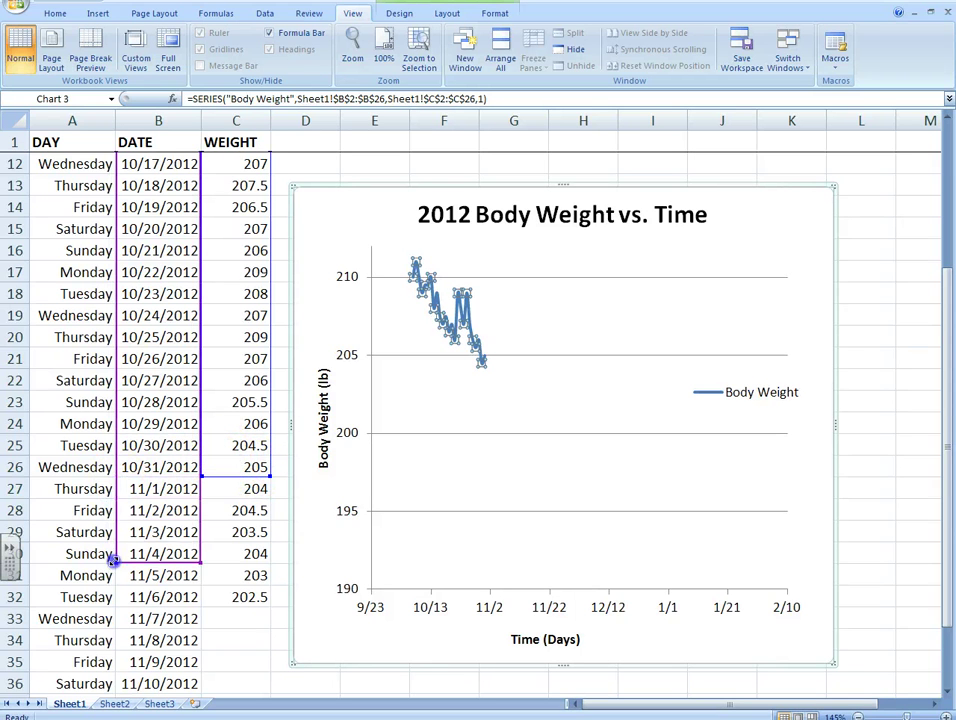
drag(105, 600, 106, 601)
drag(270, 477, 278, 535)
drag(284, 610, 284, 607)
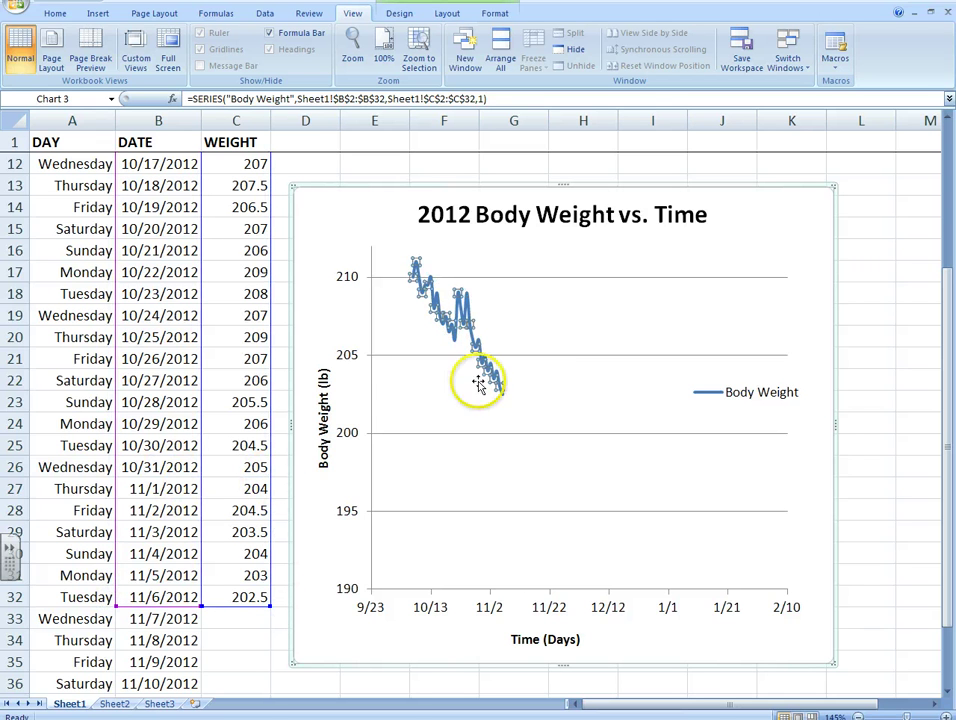
click(509, 405)
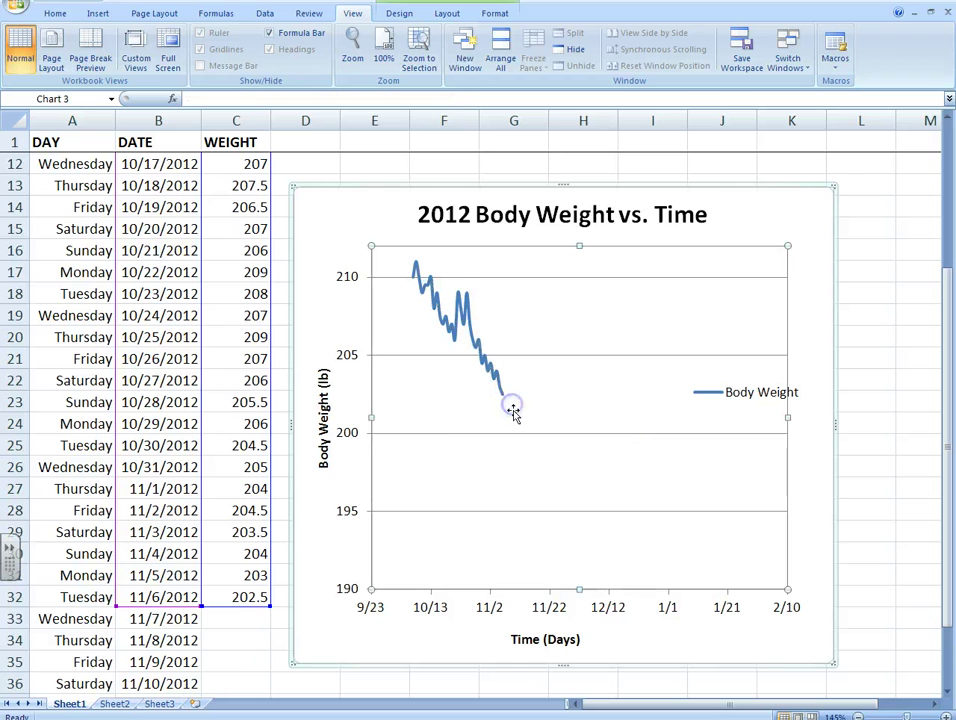
Step: Move the chart's Body Weight legend slightly downward
click(832, 380)
click(745, 396)
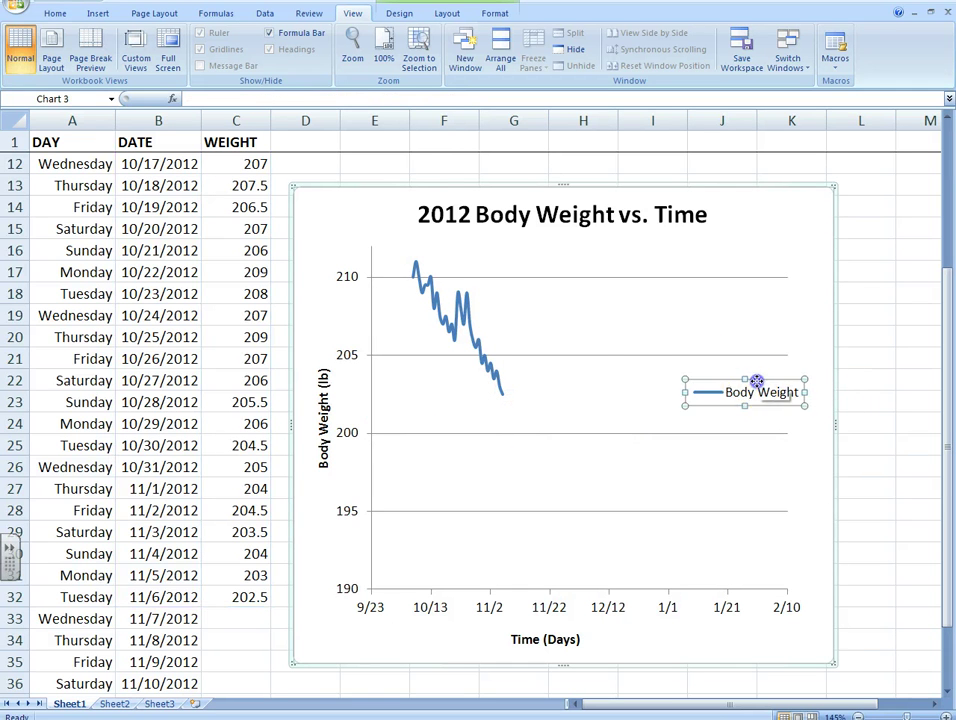
drag(752, 392, 752, 402)
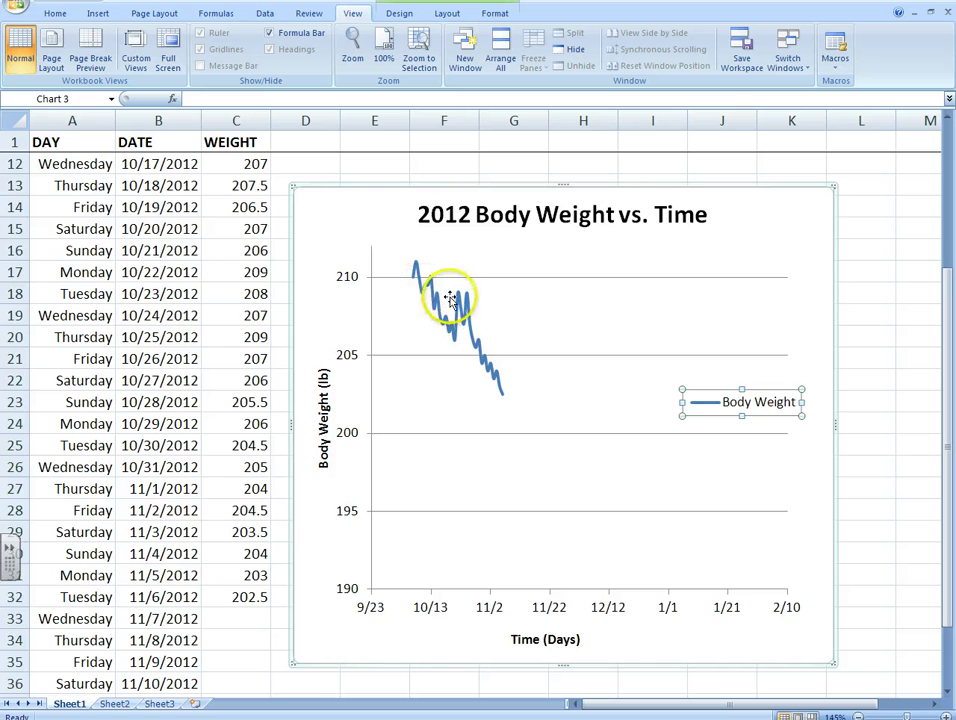
Step: Enter the header "7 Mov Avg" in cell D1
mouse_move(437, 302)
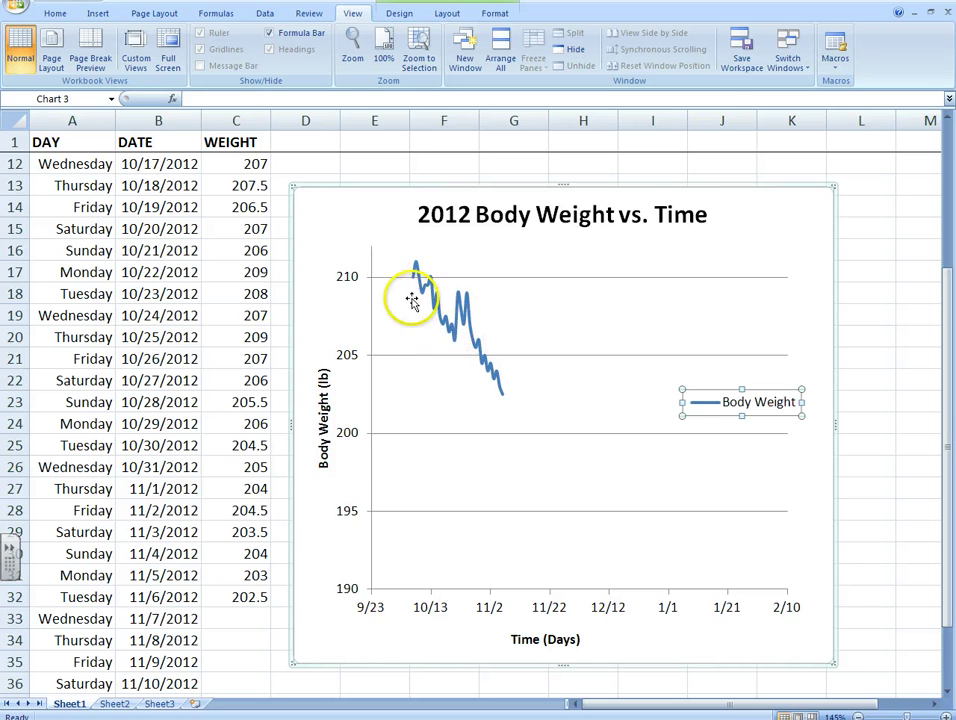
scroll(395, 300, up, 3)
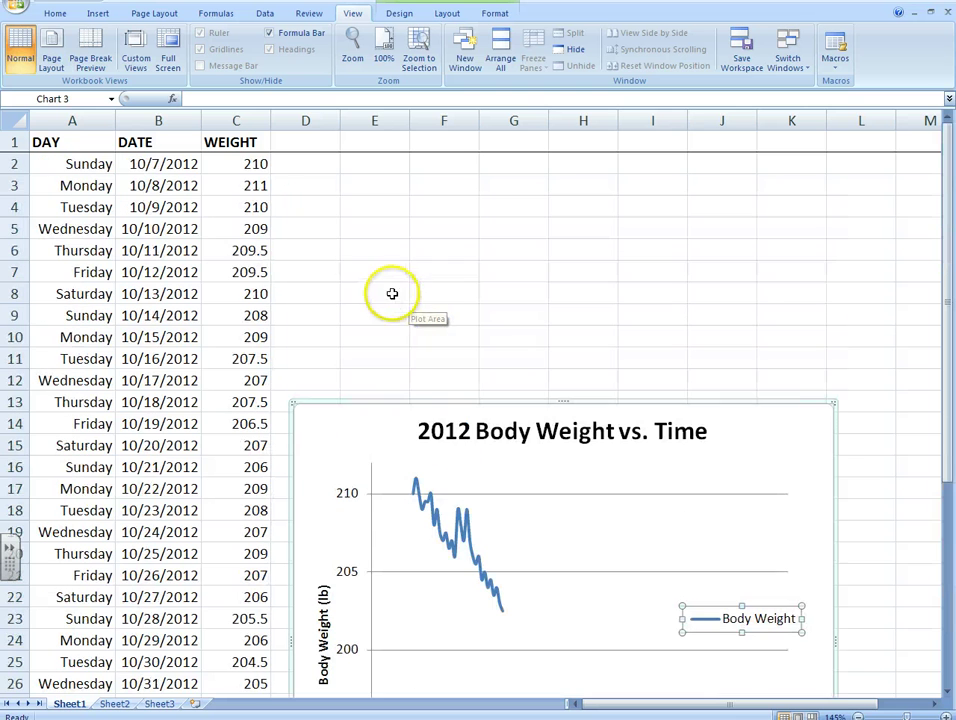
click(299, 143)
text(Mov)
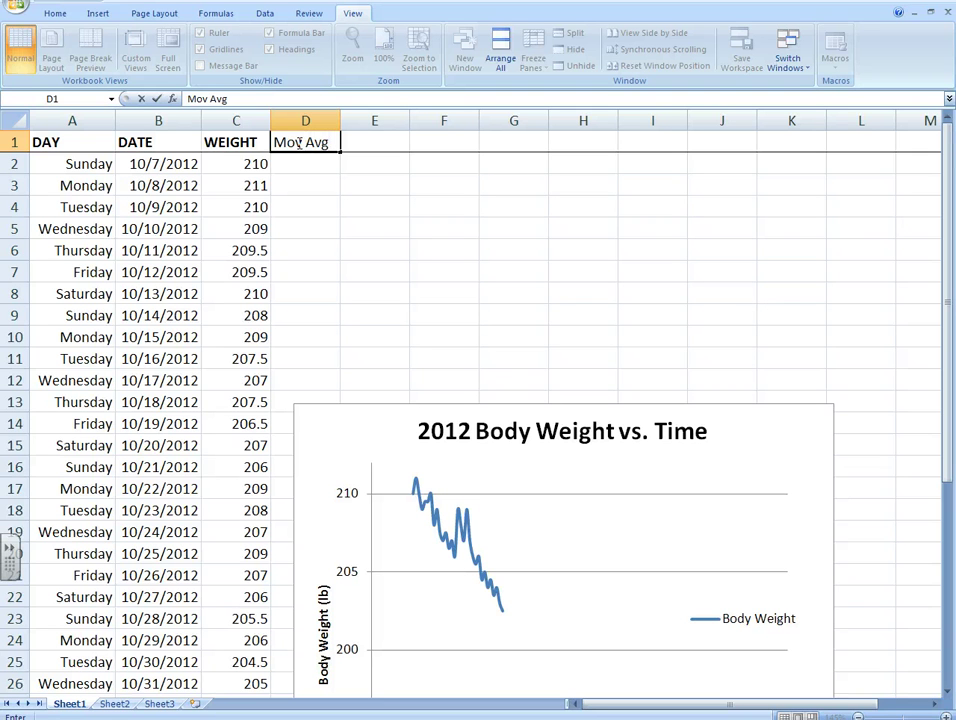
text( Avg)
key(Left)
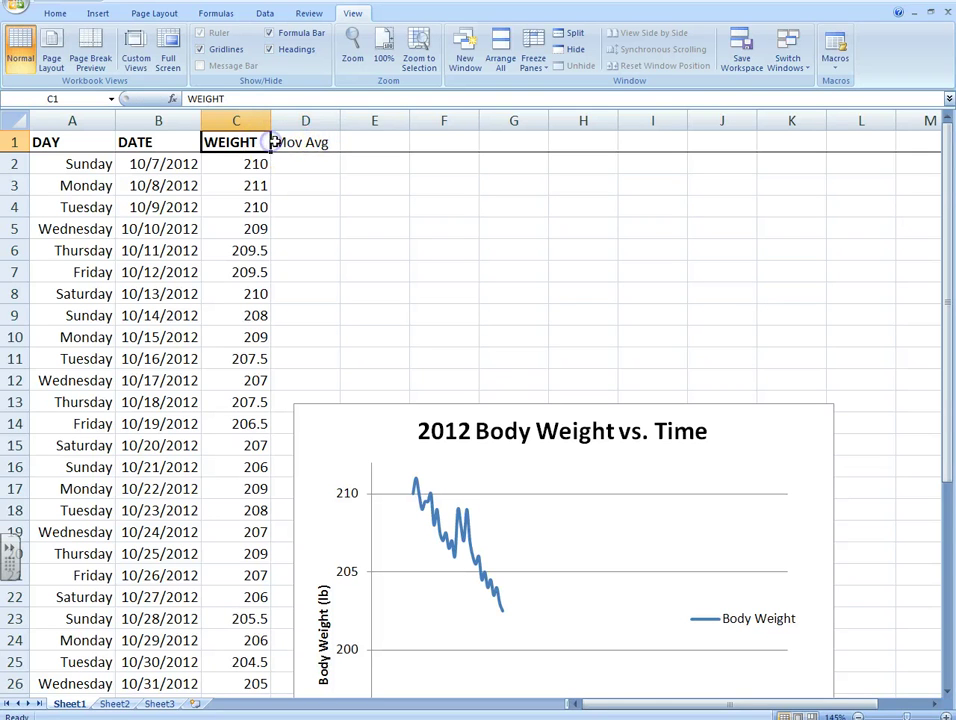
double_click(277, 142)
text(7)
click(310, 184)
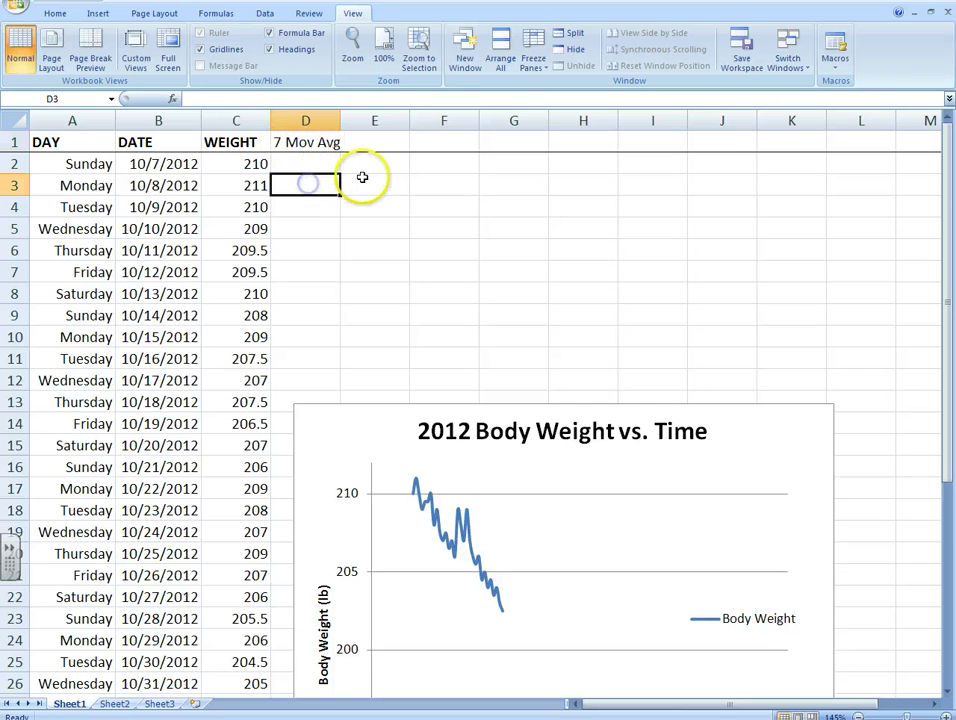
Step: Make the D1 header bold and widen column D slightly to fit it
click(302, 144)
key(ctrl+b)
drag(341, 120, 351, 121)
click(333, 188)
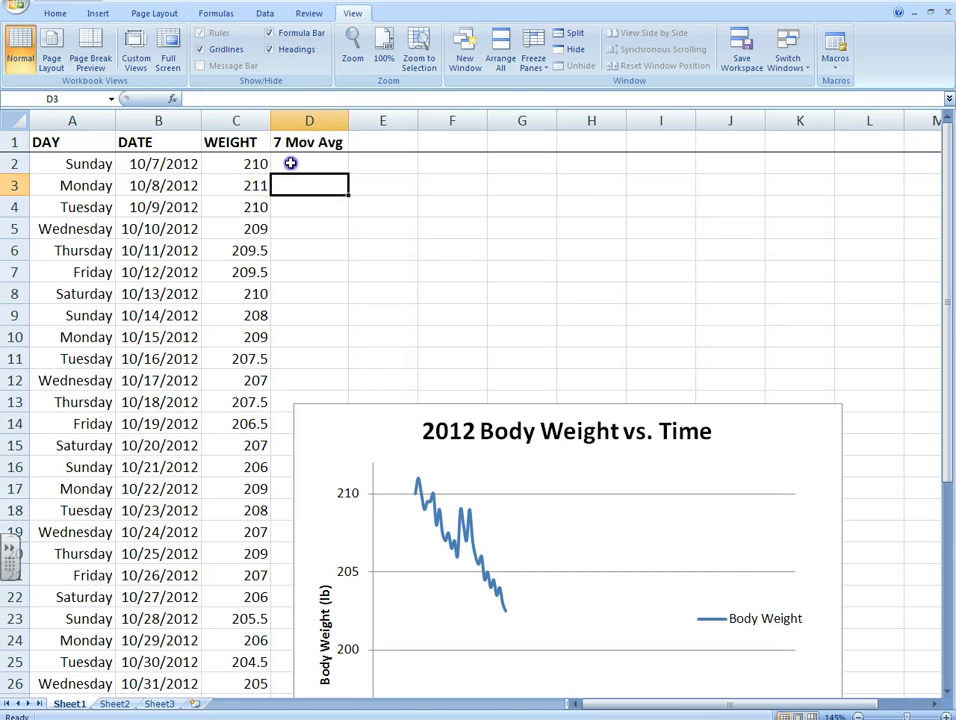
Step: Enter the formula =average(C2:C8) in cell D8 to average the first seven weights
click(316, 163)
click(303, 298)
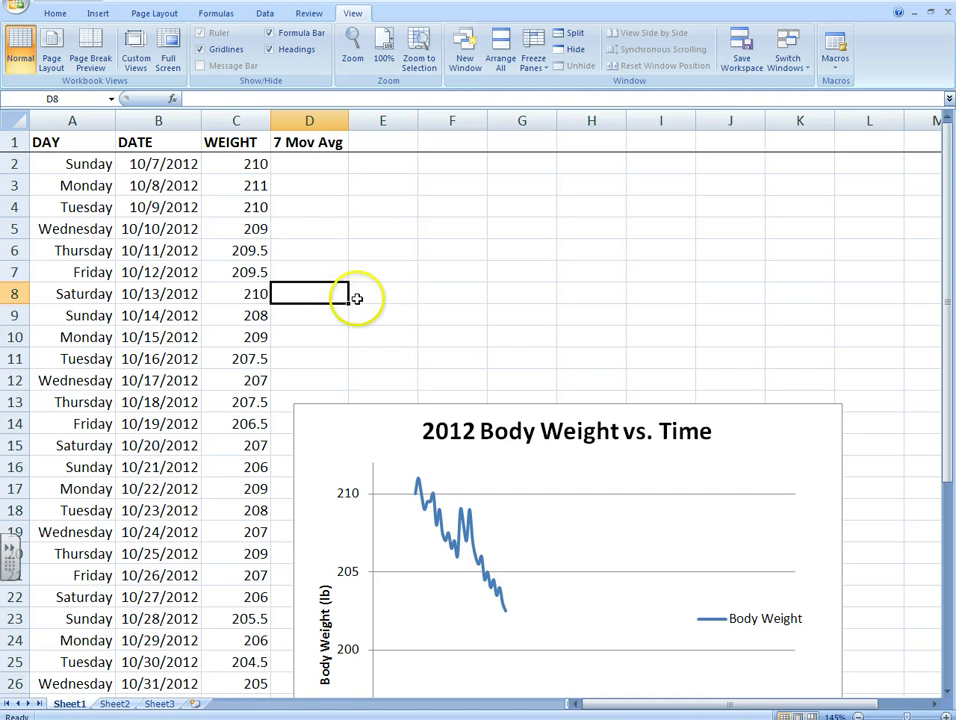
click(219, 101)
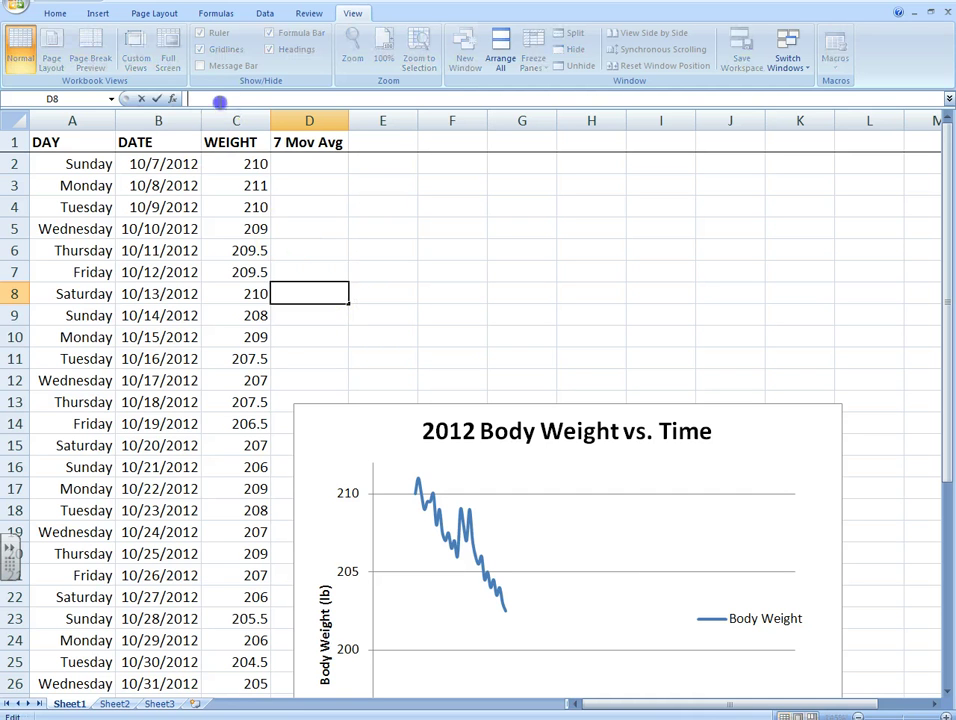
text(=averag)
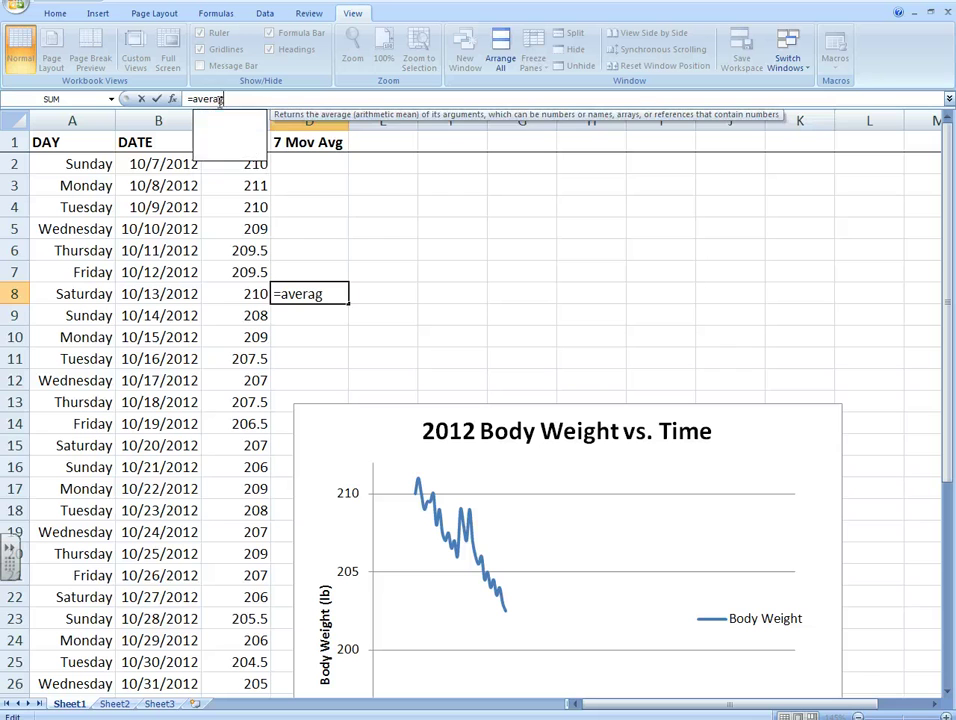
text(e()
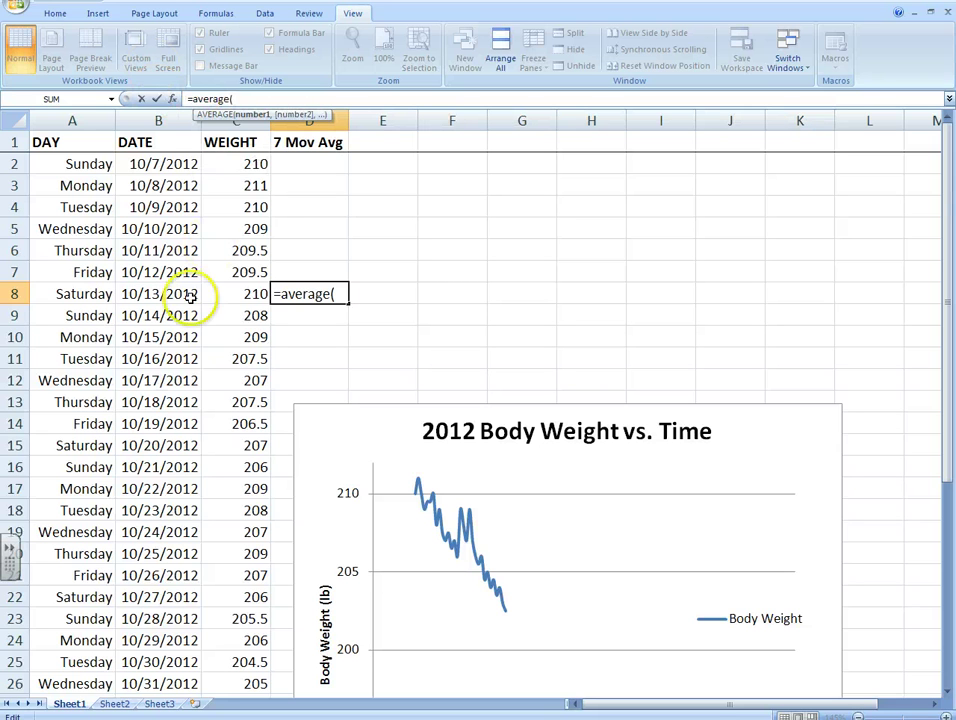
drag(241, 299, 229, 168)
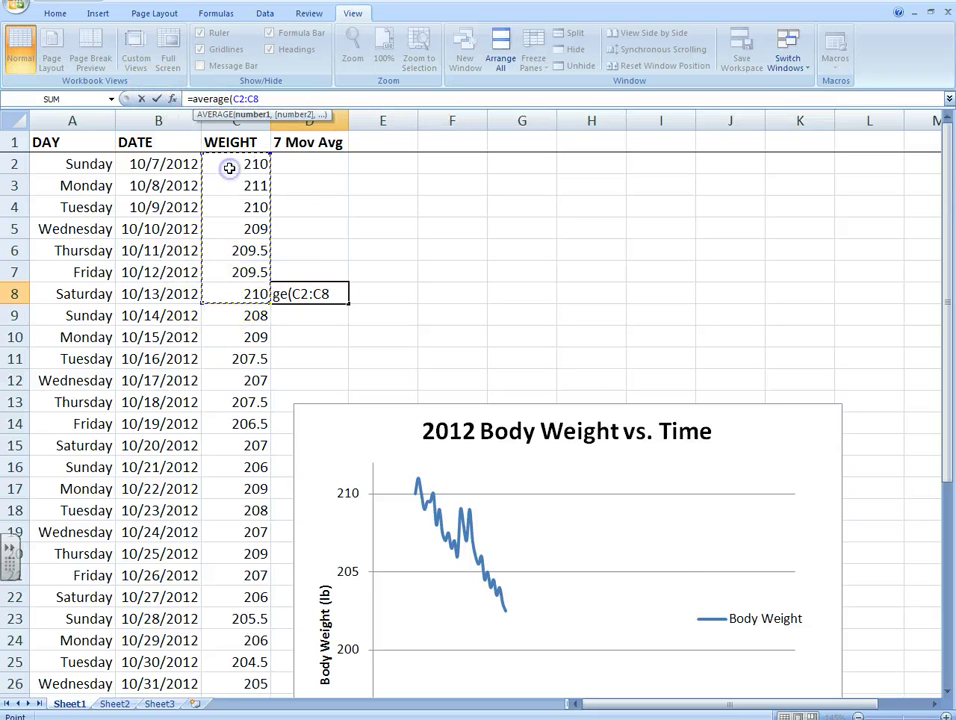
text())
key(Return)
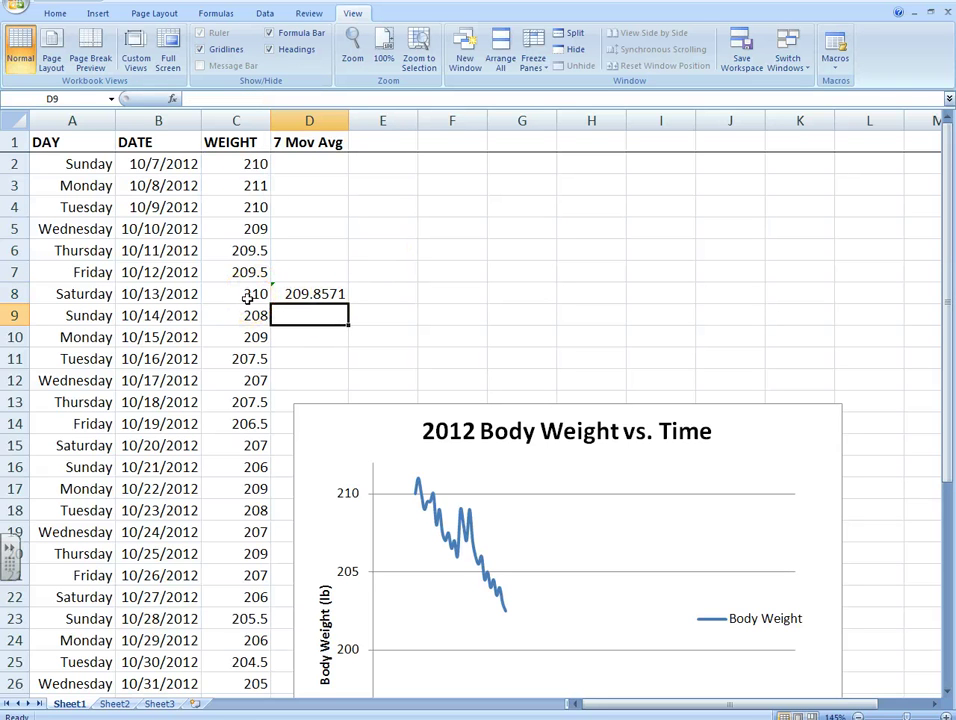
Step: Format column D with the Number category and one decimal place
right_click(333, 120)
click(373, 250)
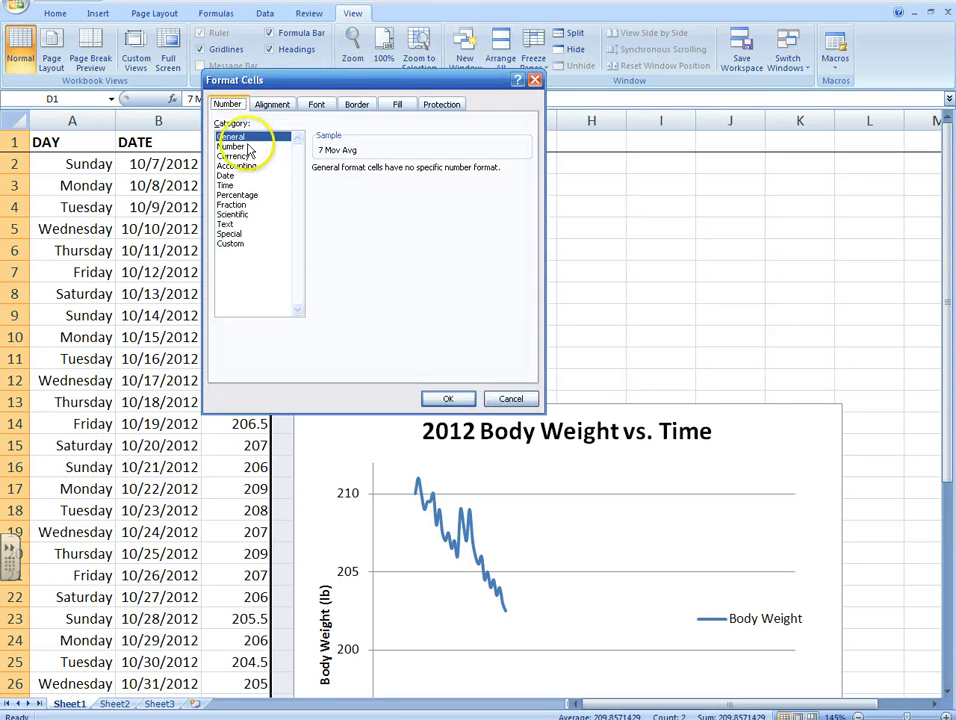
click(231, 146)
click(410, 174)
click(448, 398)
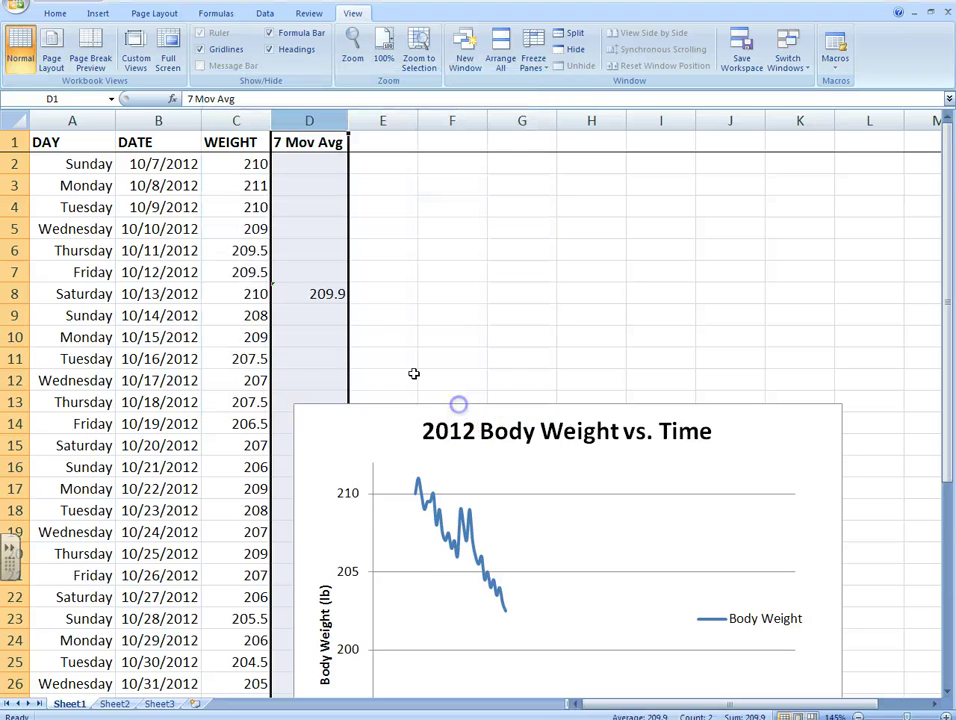
click(392, 296)
Step: Move the Body Weight chart to the right and slightly up so it no longer covers column D
scroll(363, 280, down, 1)
scroll(363, 280, up, 1)
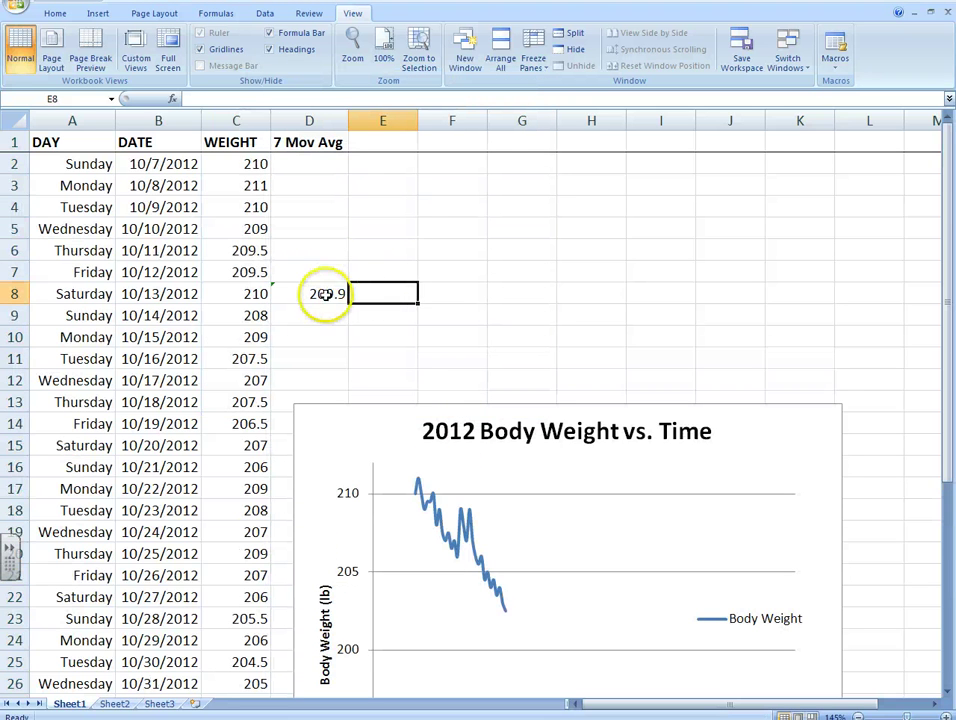
scroll(332, 290, down, 1)
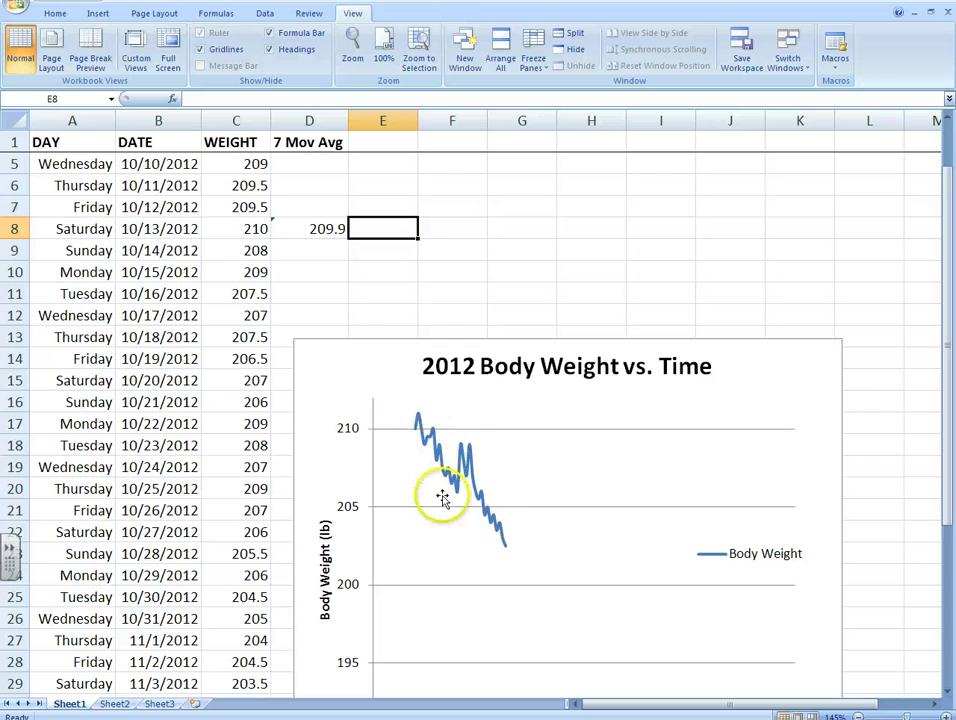
drag(354, 348, 429, 322)
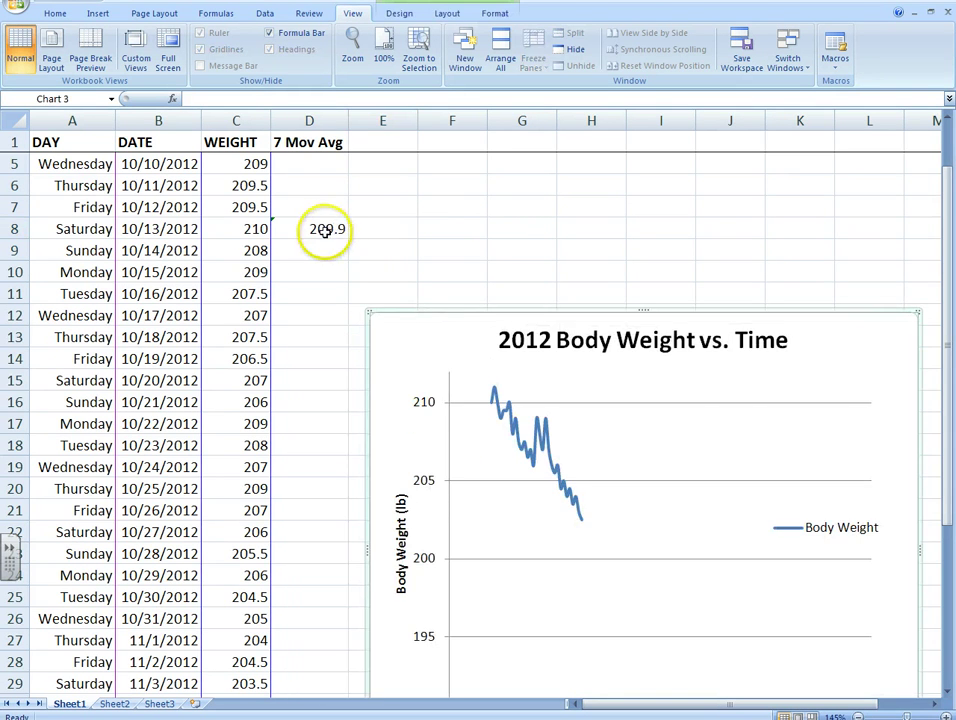
Step: Fill the moving average formula from D8 down to D32
scroll(316, 268, up, 1)
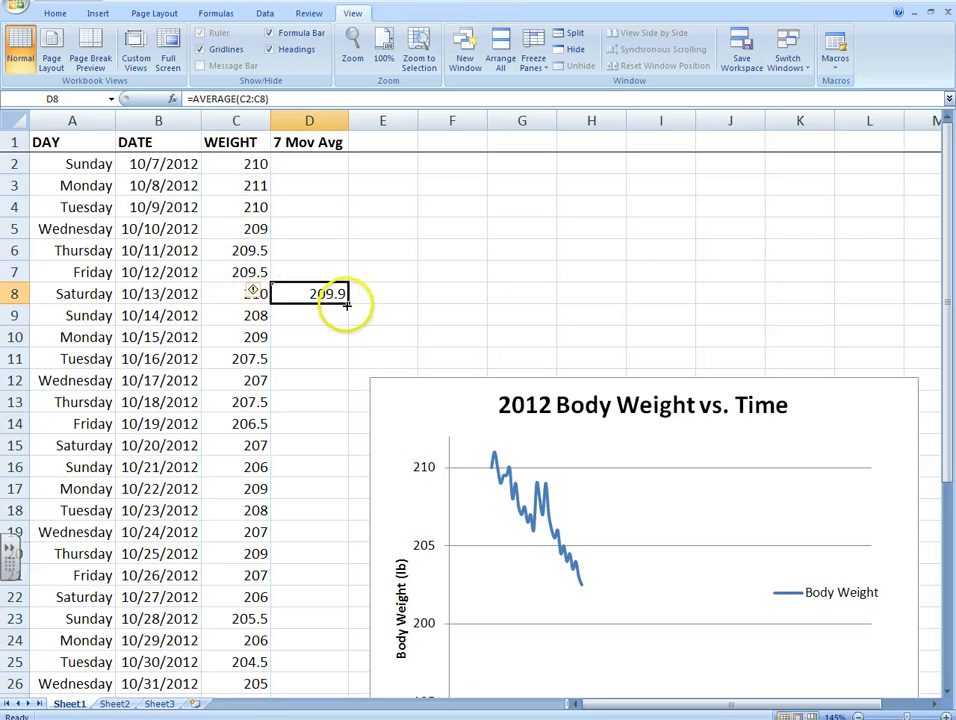
drag(349, 304, 341, 480)
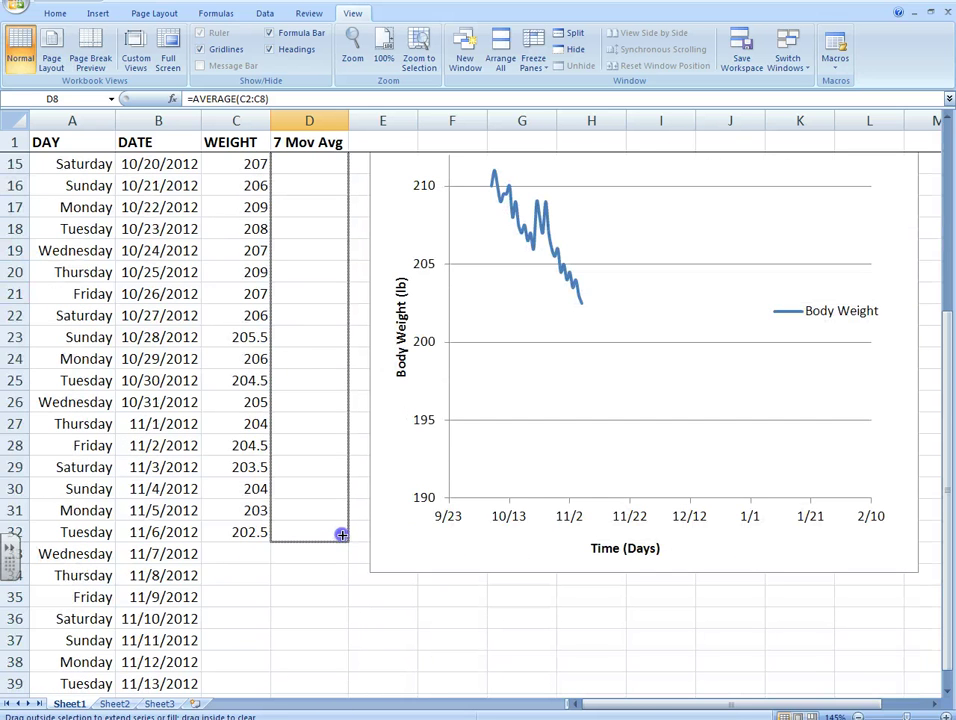
drag(341, 535, 341, 535)
Step: Examine the filled moving averages in column D alongside the daily weights and the chart
scroll(348, 528, up, 5)
scroll(348, 528, down, 2)
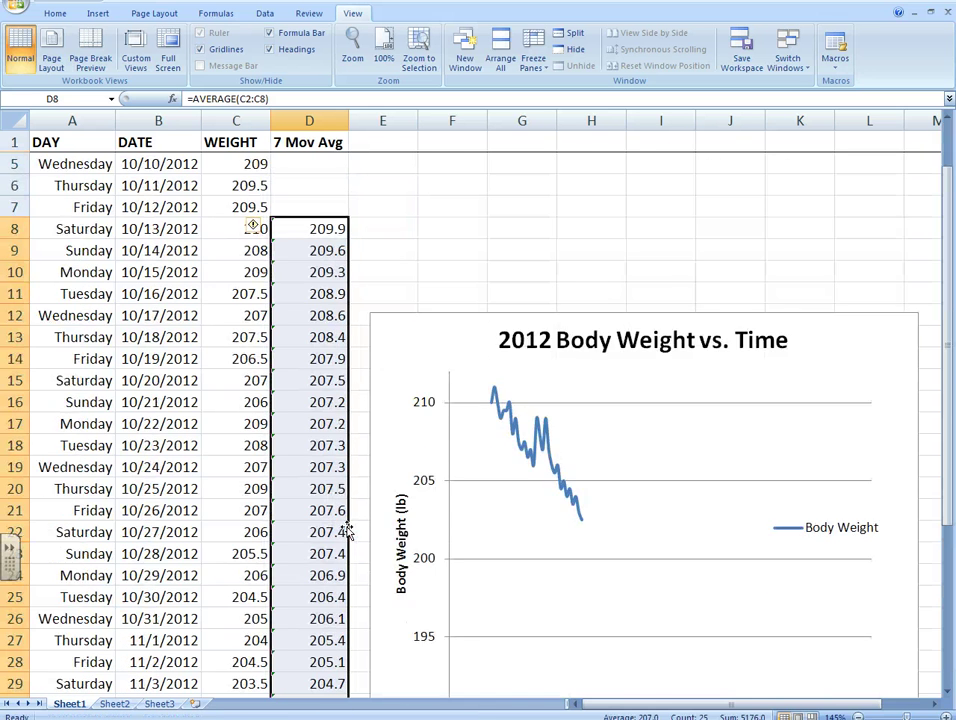
scroll(348, 514, down, 1)
scroll(325, 365, up, 3)
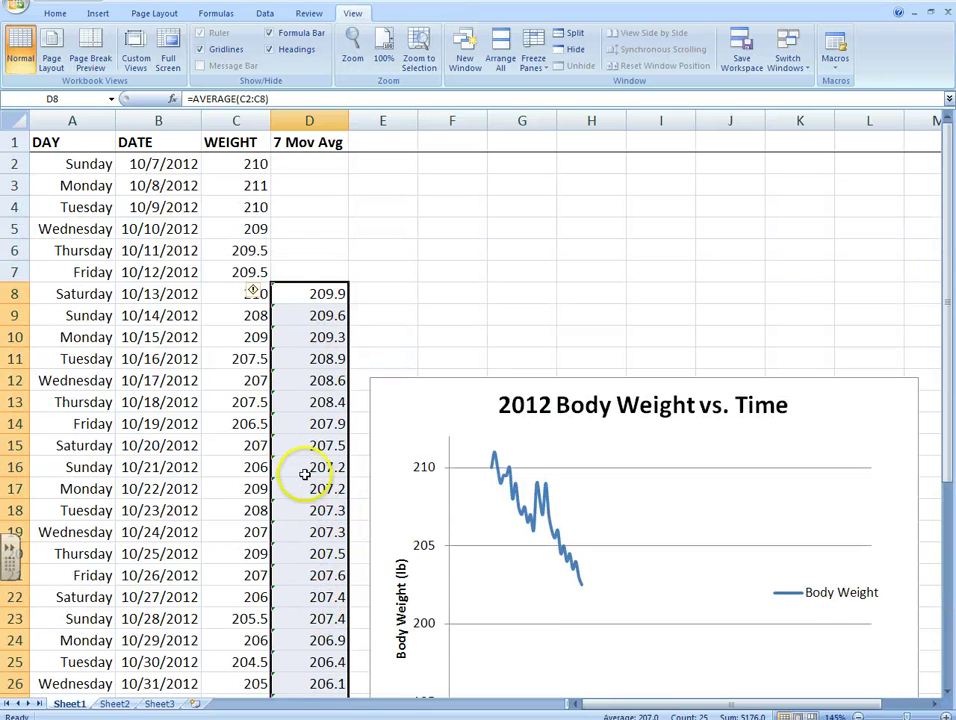
scroll(305, 473, down, 1)
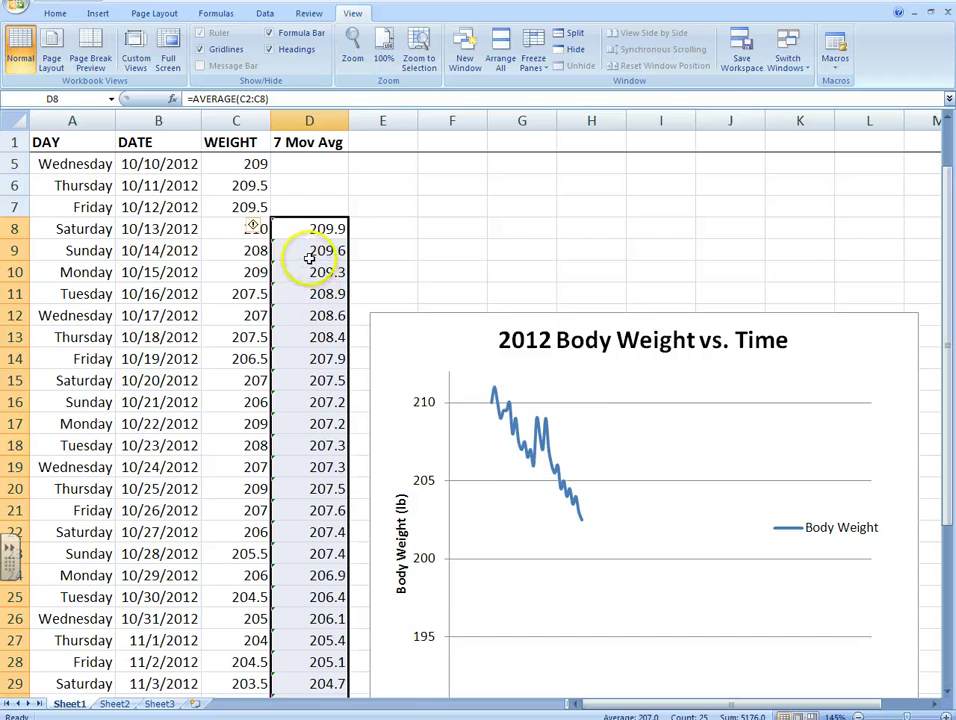
scroll(309, 258, up, 1)
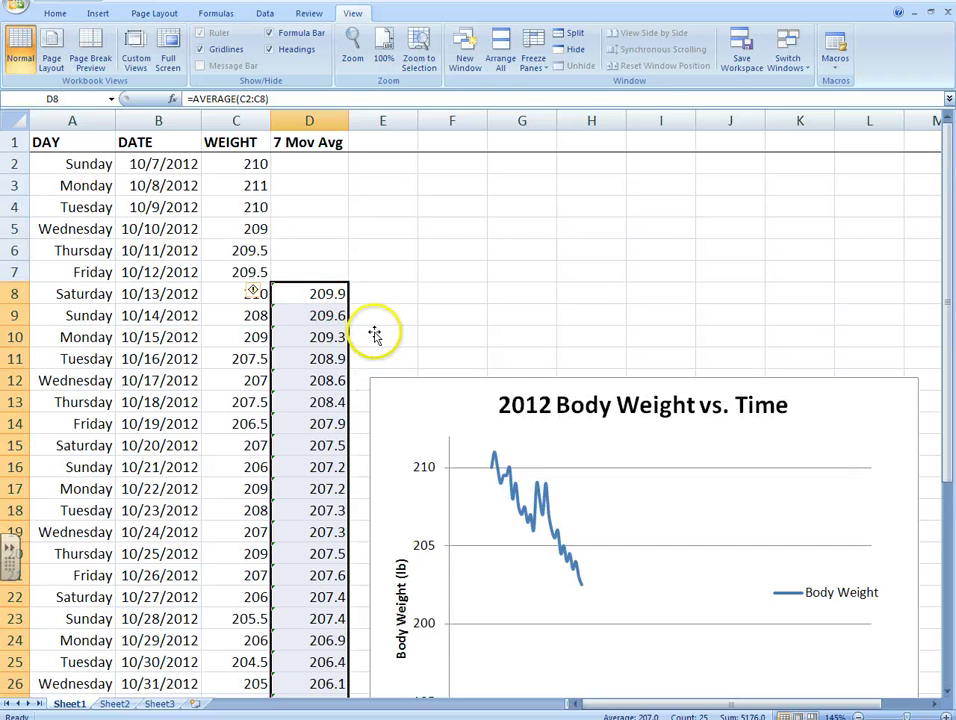
scroll(374, 335, down, 2)
scroll(374, 337, up, 1)
scroll(374, 337, down, 1)
scroll(374, 337, up, 1)
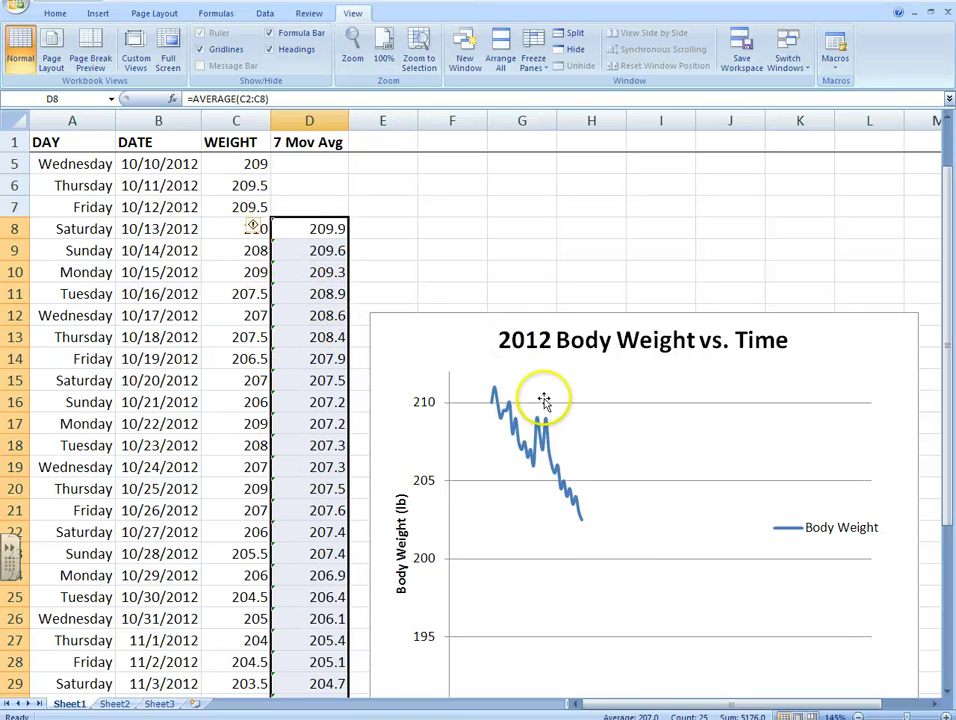
Step: Add a second data series to the chart and name it "7 Day Mov Avg Weight"
scroll(507, 404, down, 1)
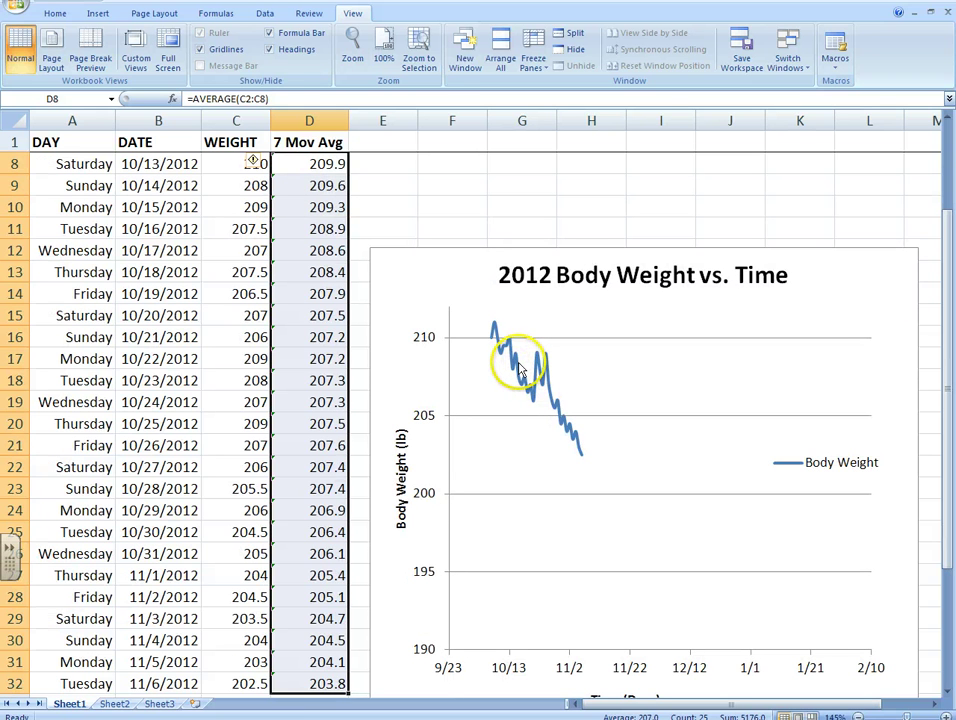
click(516, 366)
right_click(516, 366)
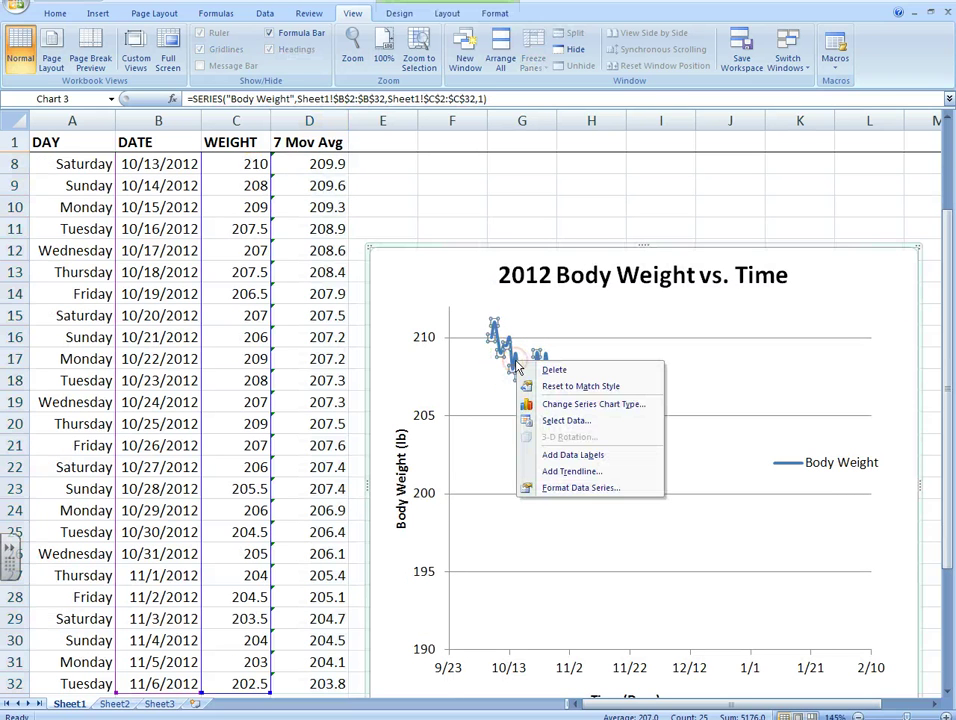
click(522, 420)
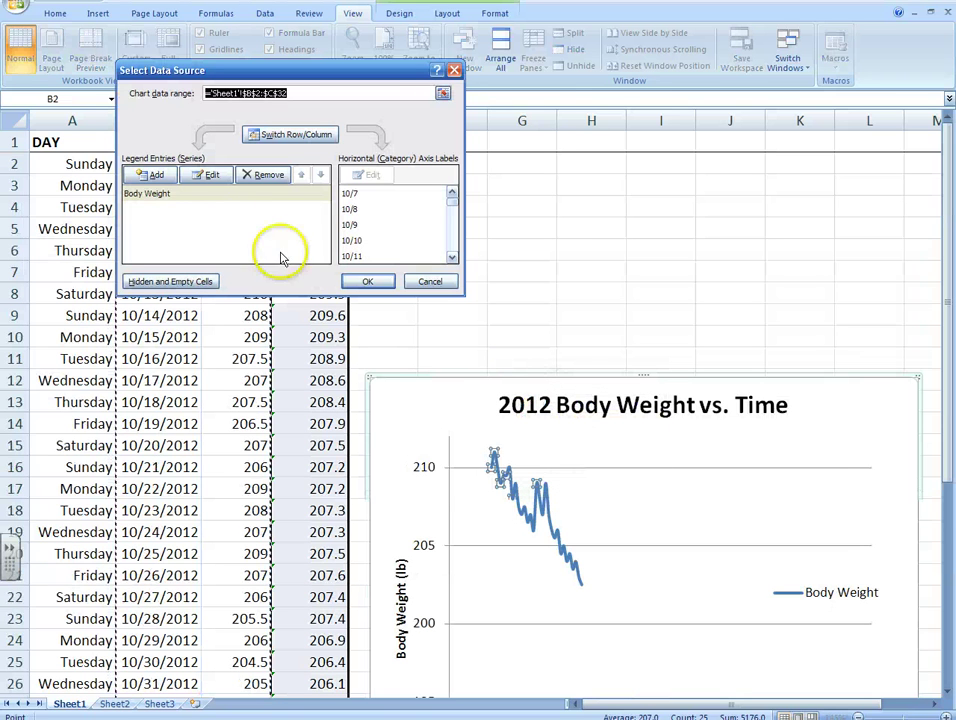
click(155, 175)
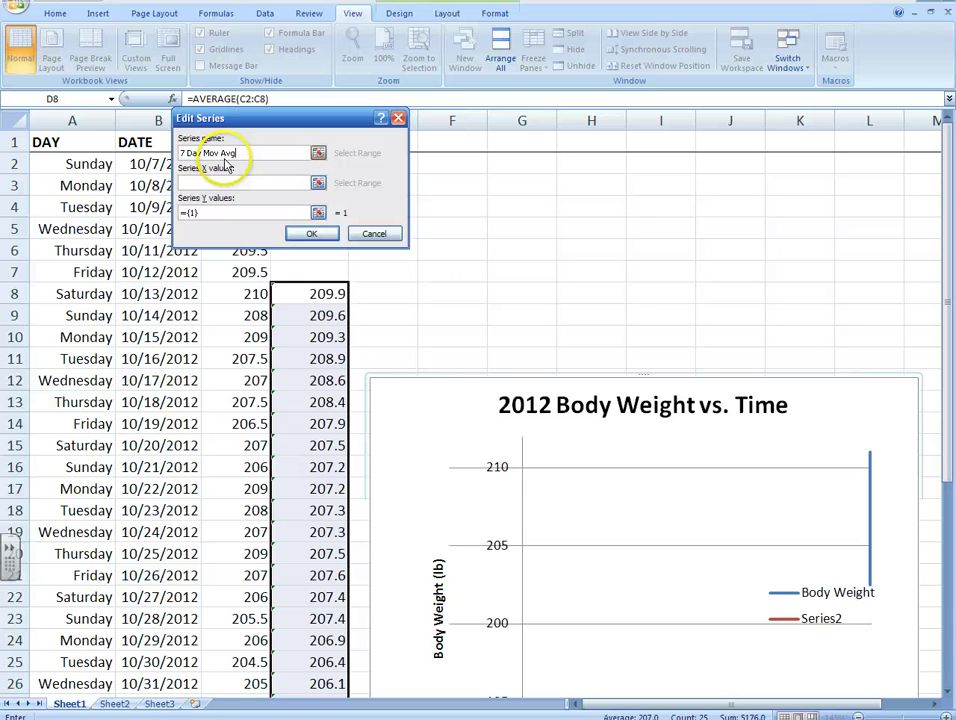
click(334, 236)
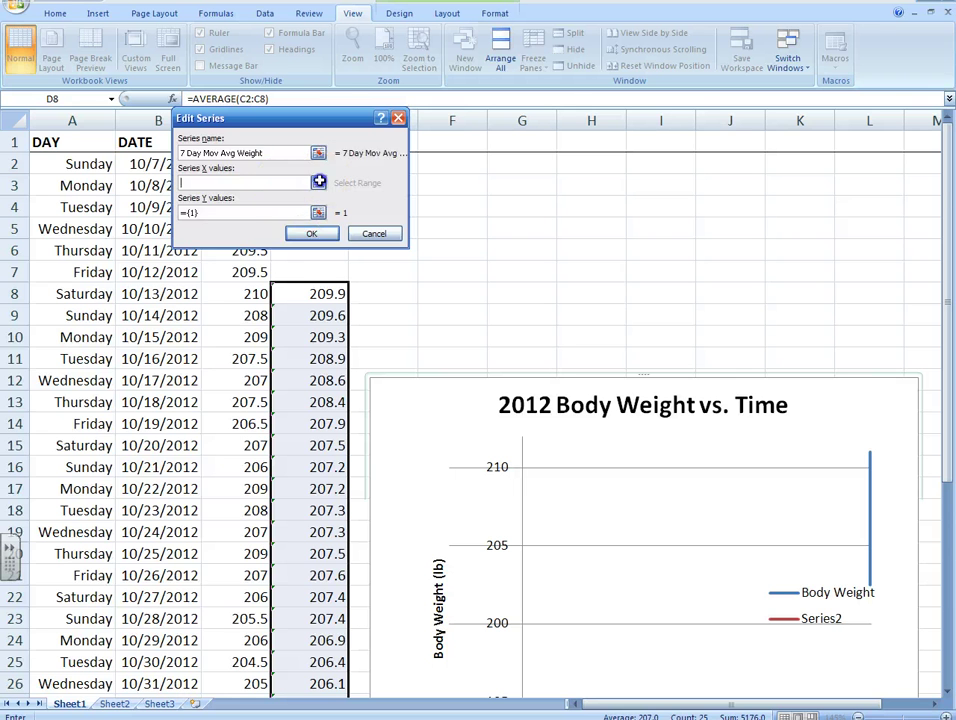
Step: Set the new series' X values to the dates in B8:B32
click(318, 181)
drag(165, 290, 190, 568)
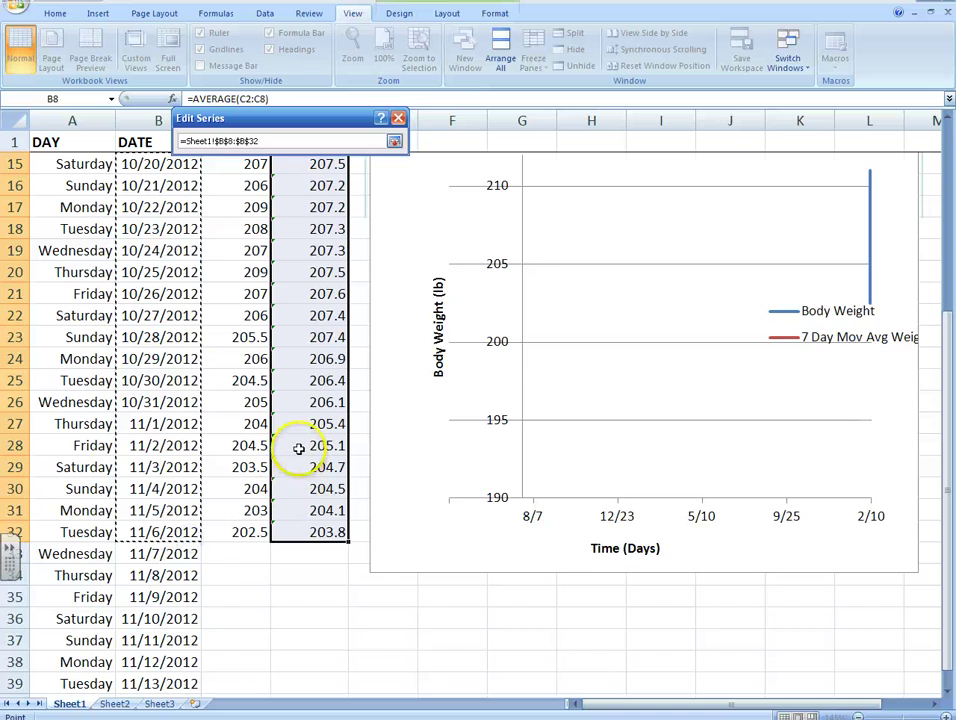
scroll(228, 337, up, 5)
click(393, 142)
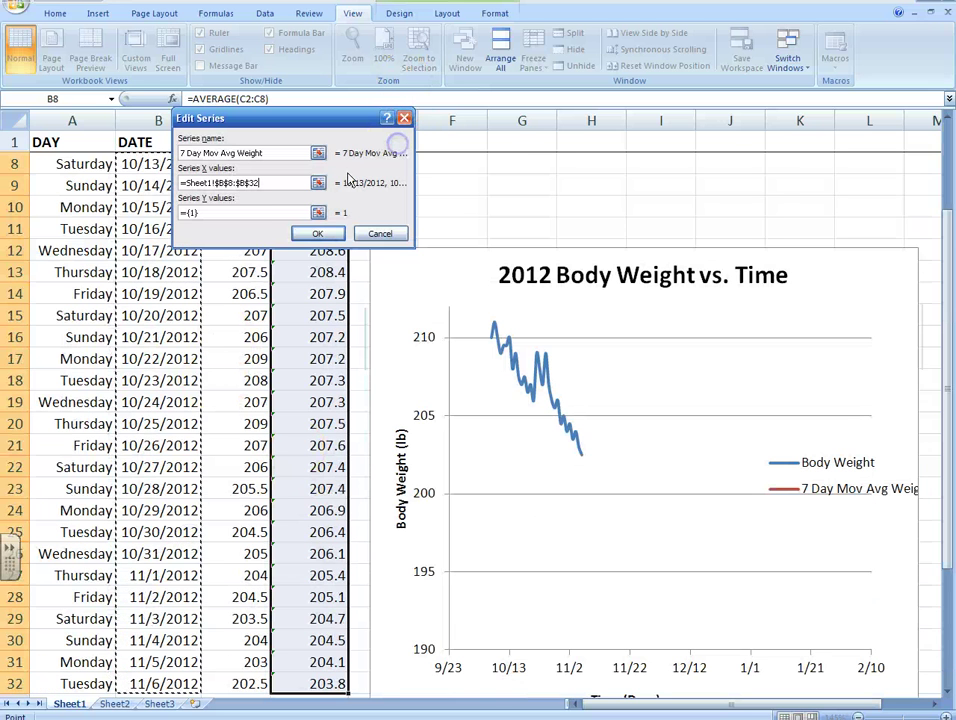
Step: Set the new series' Y values to the moving averages in D8:D32 and accept the series
click(318, 214)
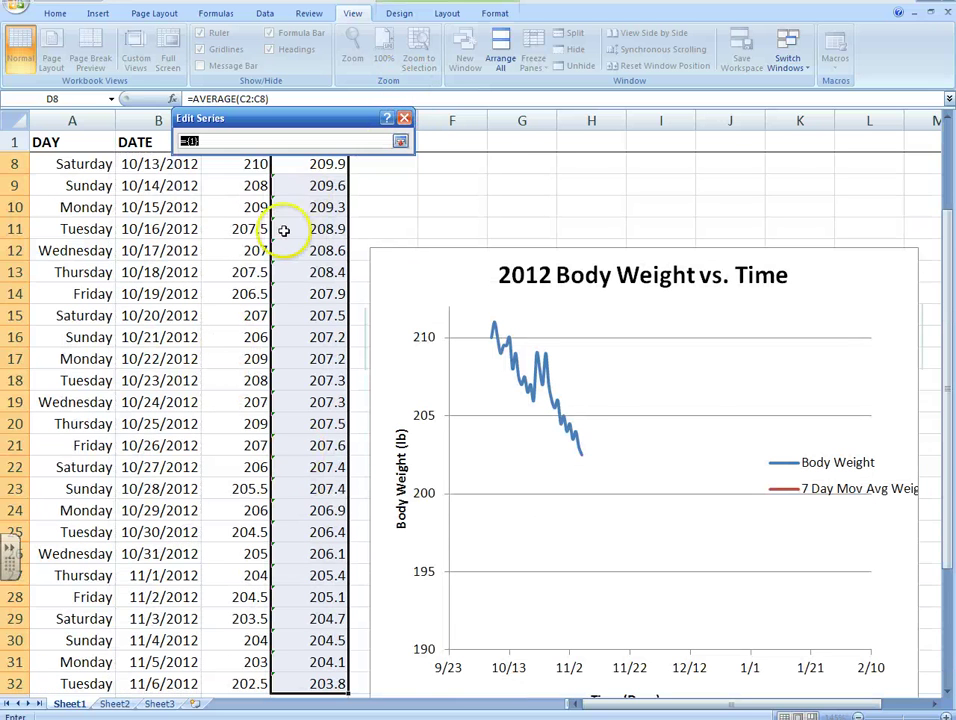
scroll(280, 233, up, 2)
drag(333, 402, 303, 596)
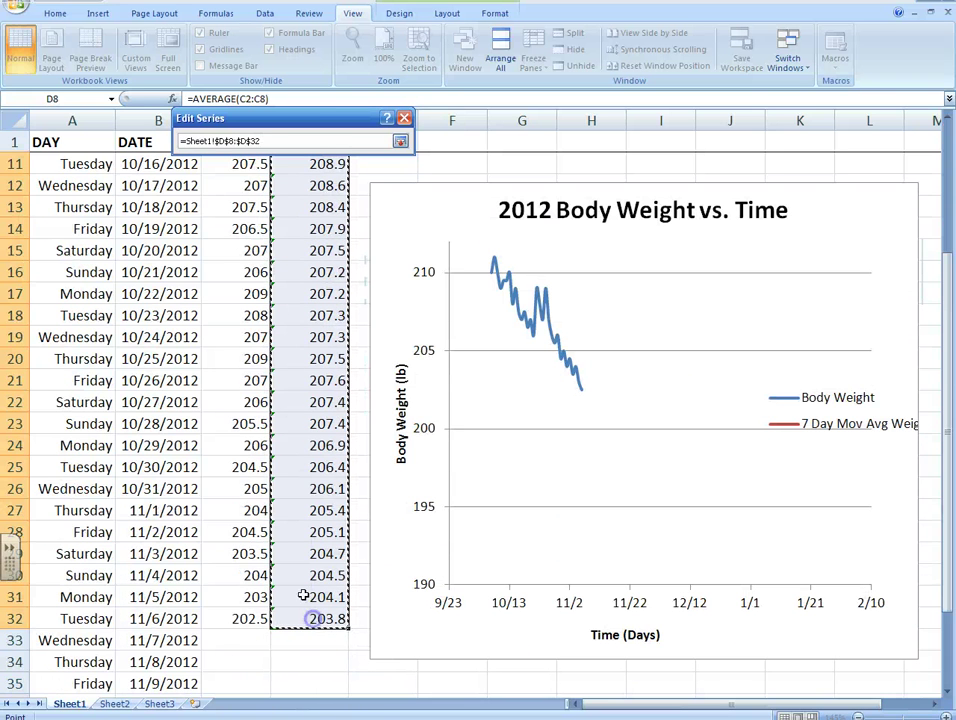
click(400, 144)
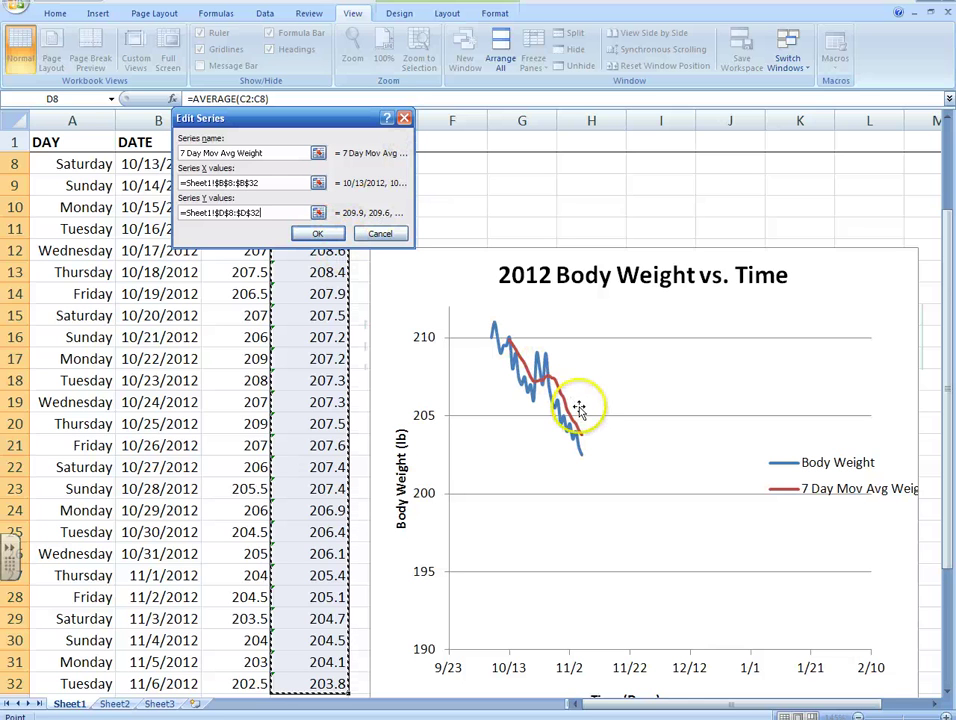
click(316, 236)
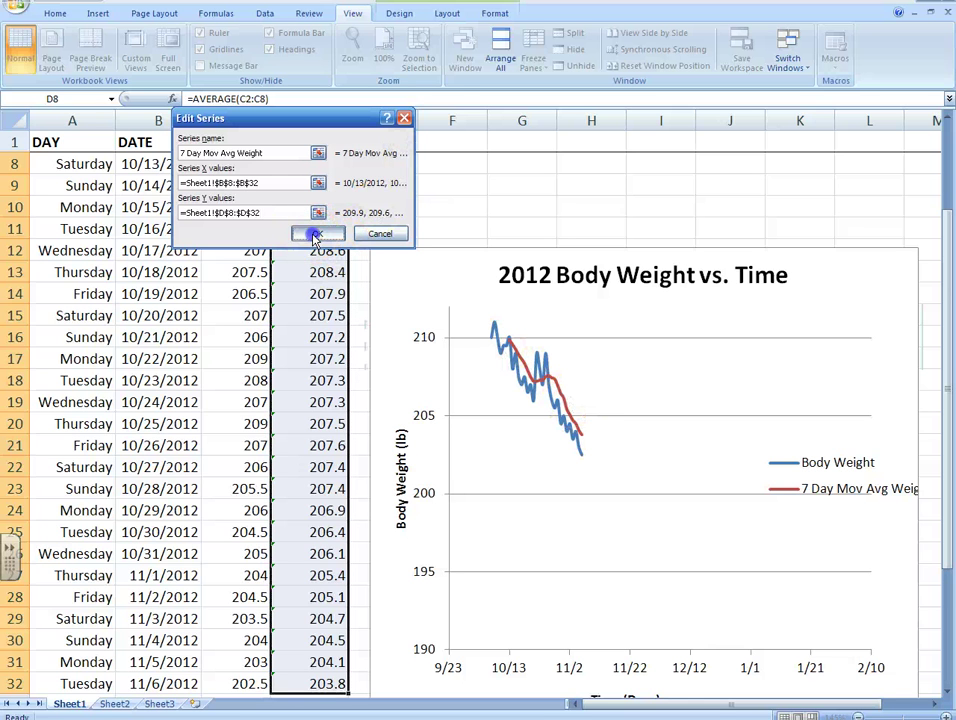
Step: Confirm the chart's data source changes and compare the moving average line with the daily weight line
click(366, 281)
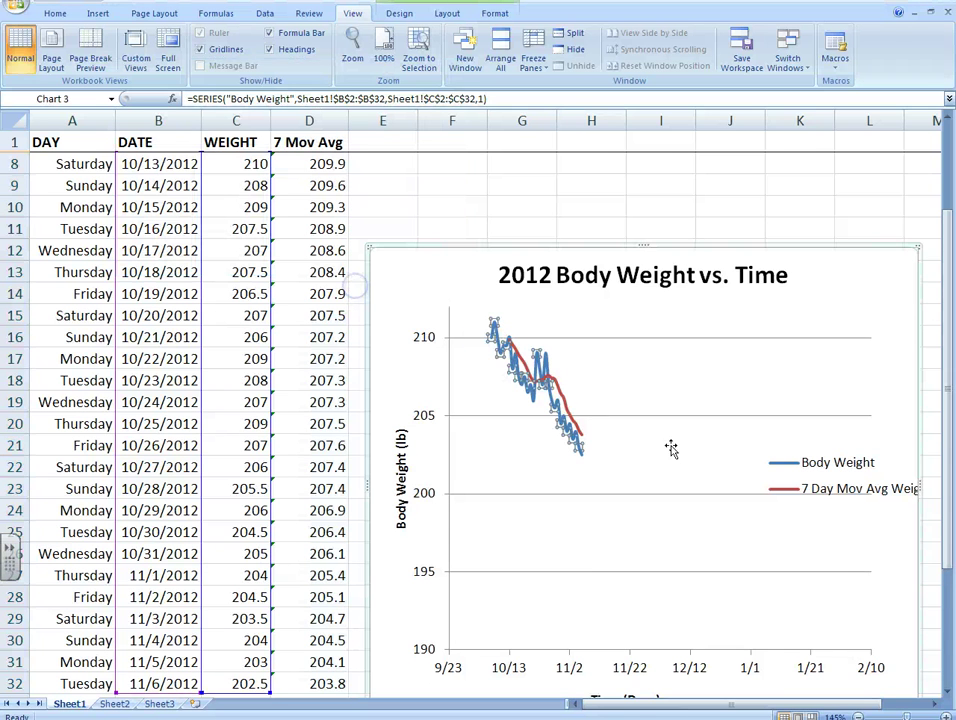
click(659, 428)
scroll(495, 367, down, 2)
click(495, 220)
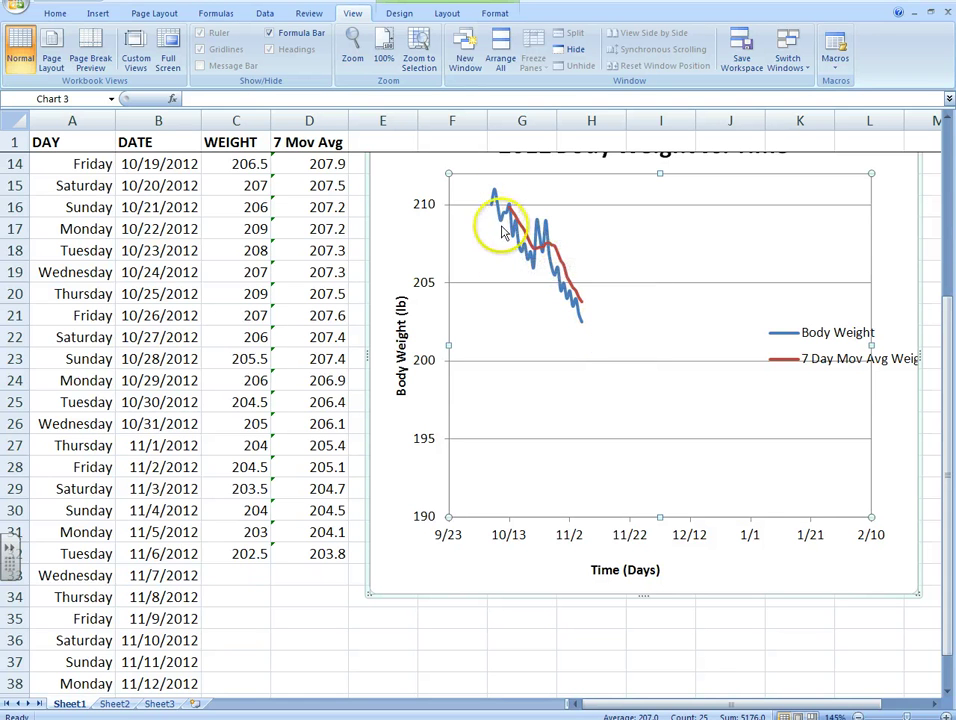
scroll(500, 240, up, 1)
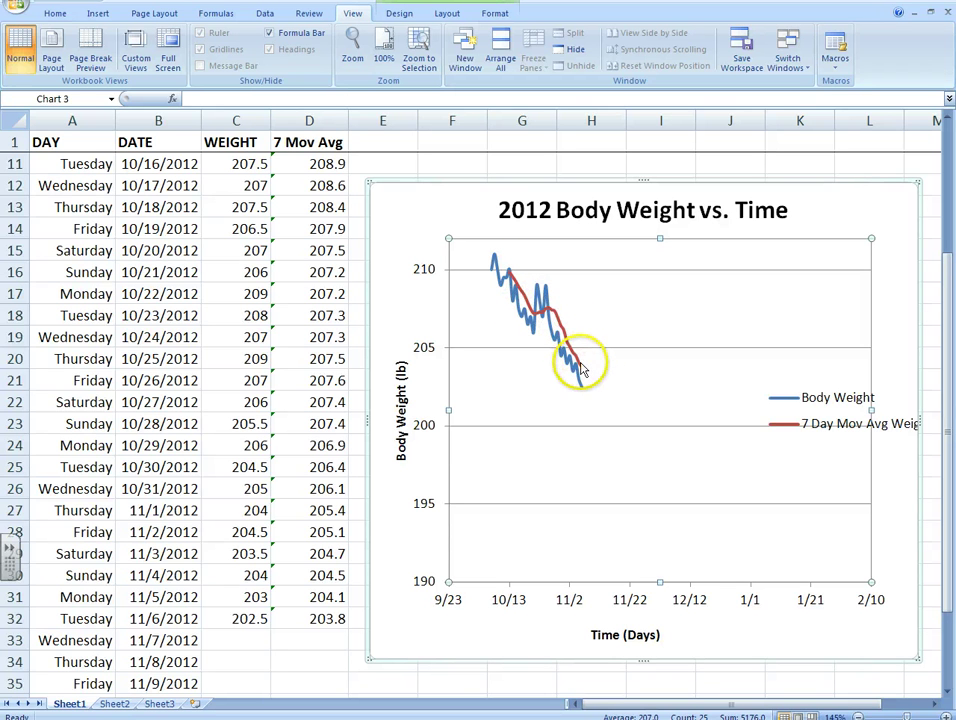
mouse_move(583, 370)
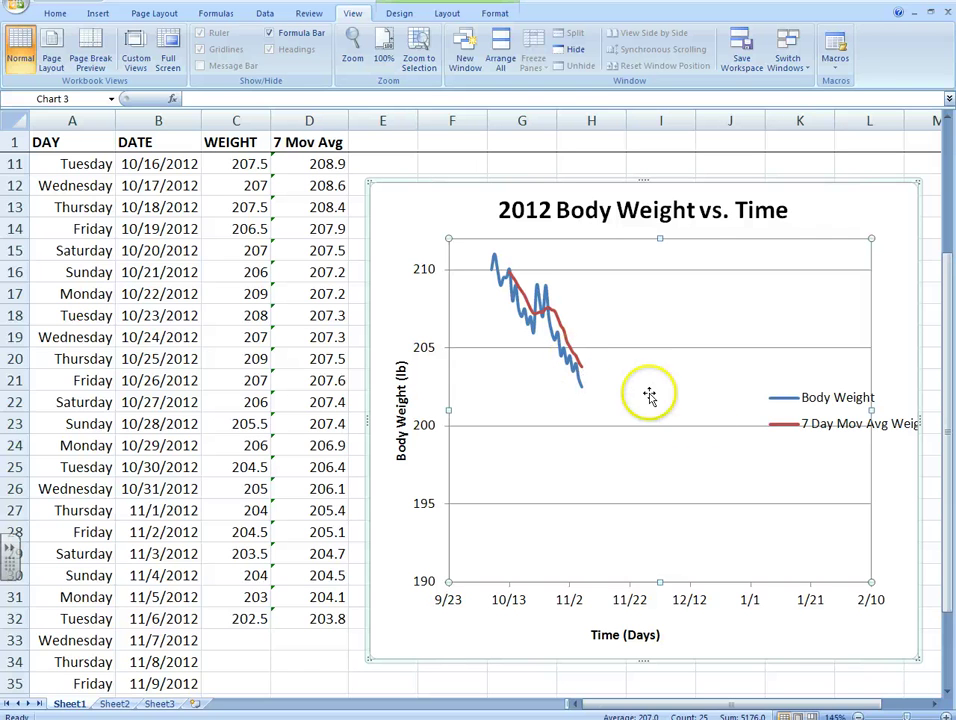
Step: Widen the chart's plot area slightly toward the chart's right edge
click(840, 400)
click(840, 392)
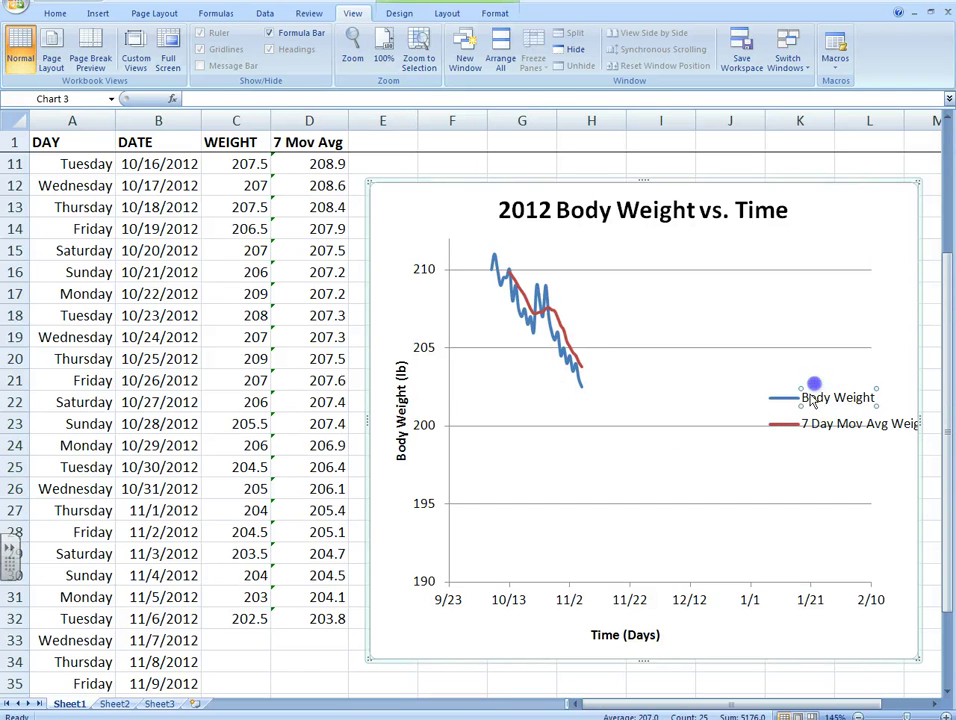
click(849, 352)
drag(871, 410, 894, 410)
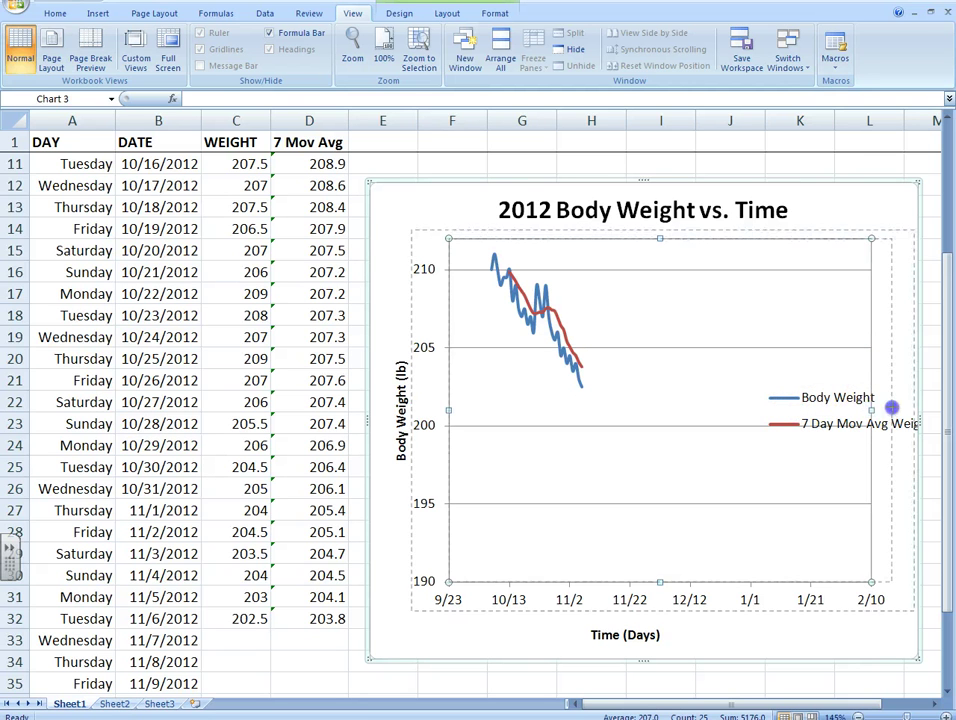
click(795, 400)
click(846, 388)
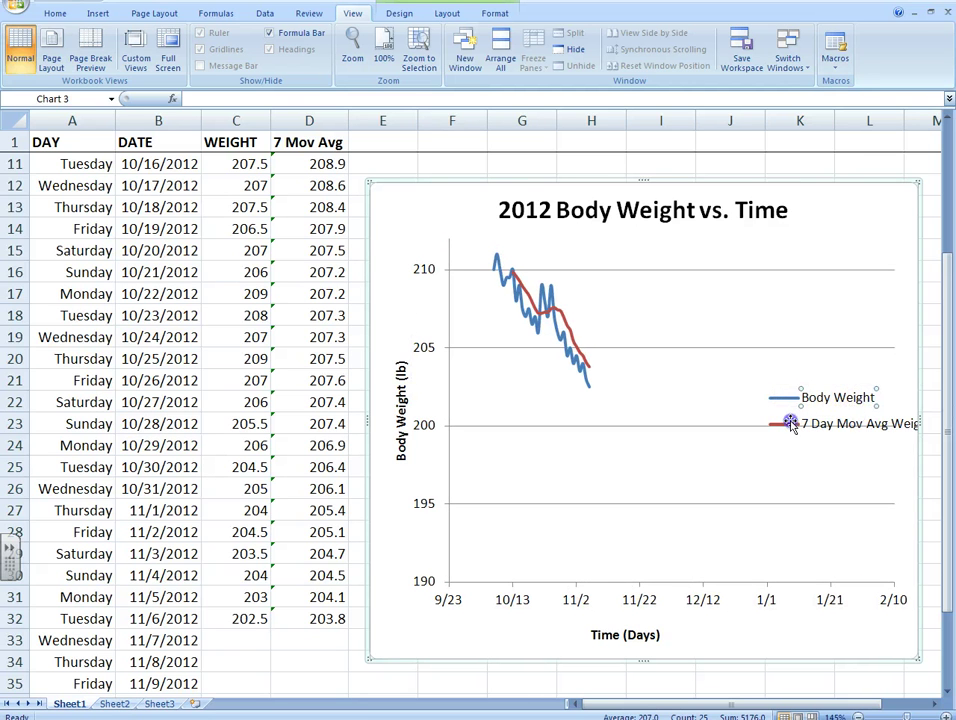
click(702, 399)
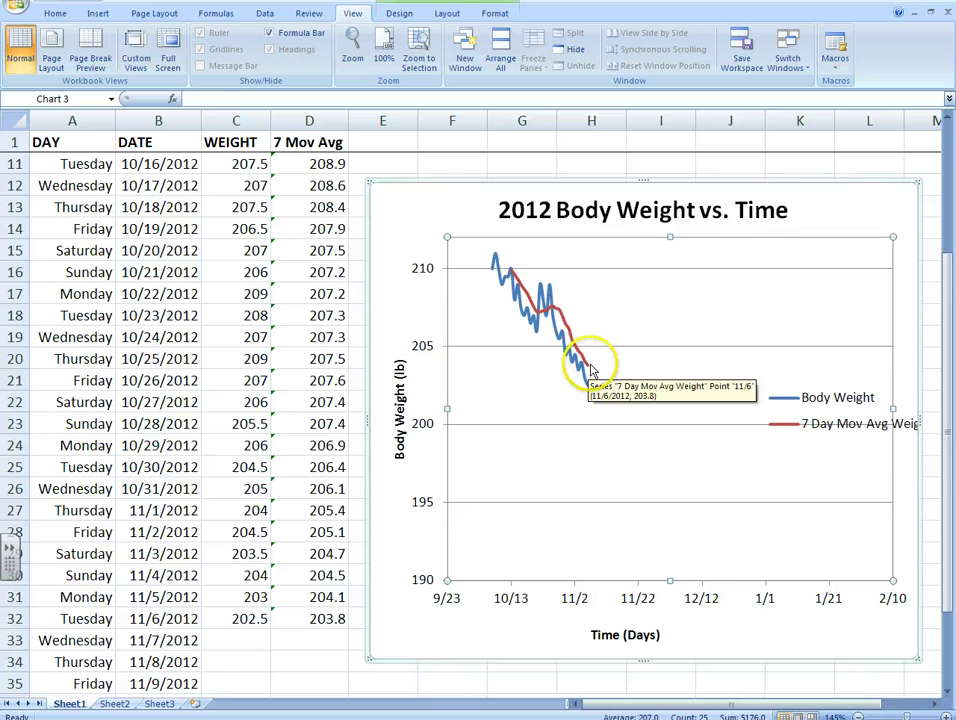
Step: Move the chart to the right so that column E is free beside the moving averages
click(553, 429)
scroll(350, 330, up, 2)
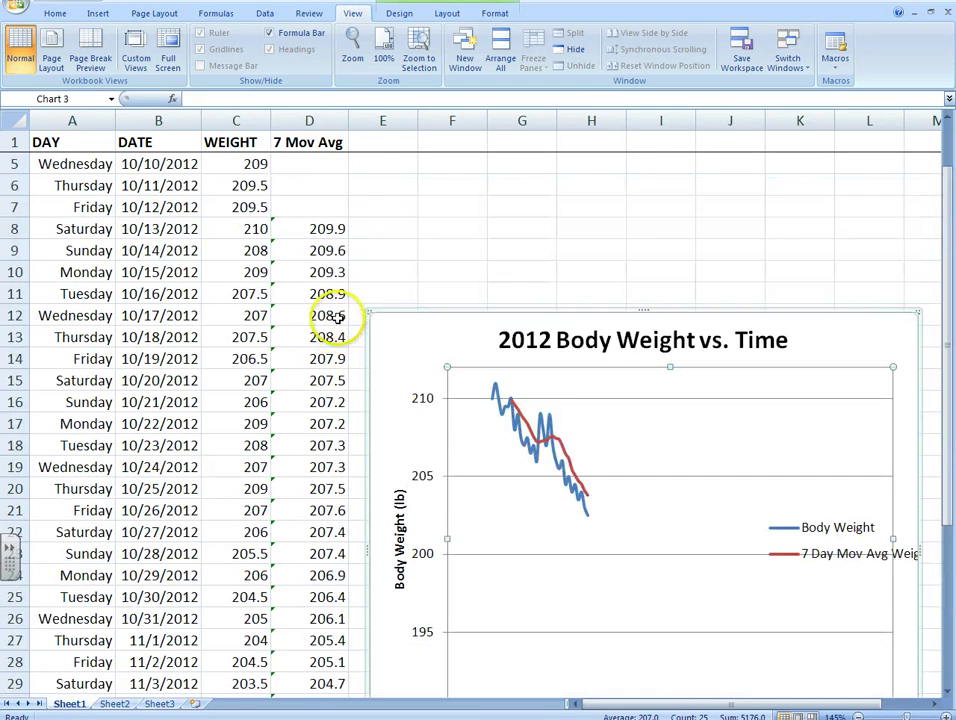
scroll(354, 315, down, 1)
drag(455, 259, 501, 207)
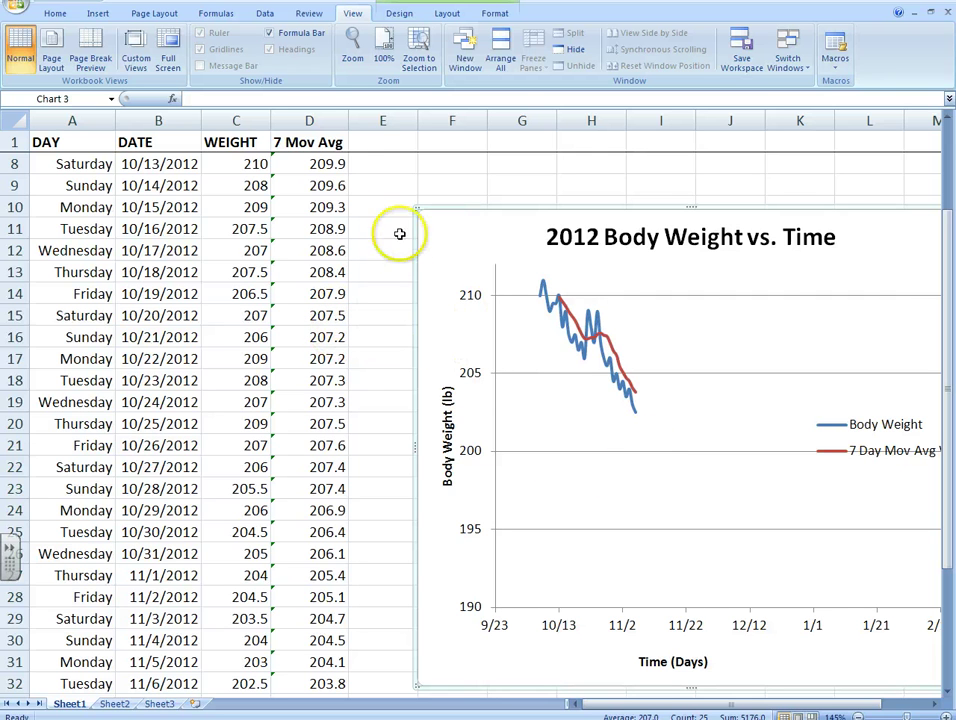
Step: Add the column heading "Target" in E1
click(380, 141)
text(Target)
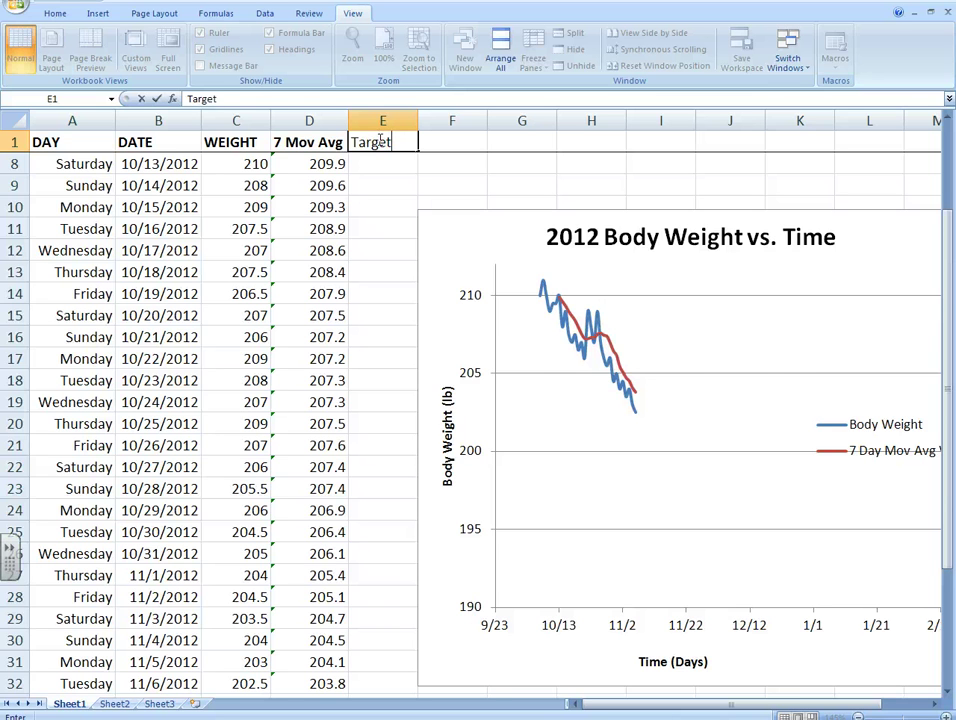
scroll(380, 141, up, 2)
key(ctrl+Return)
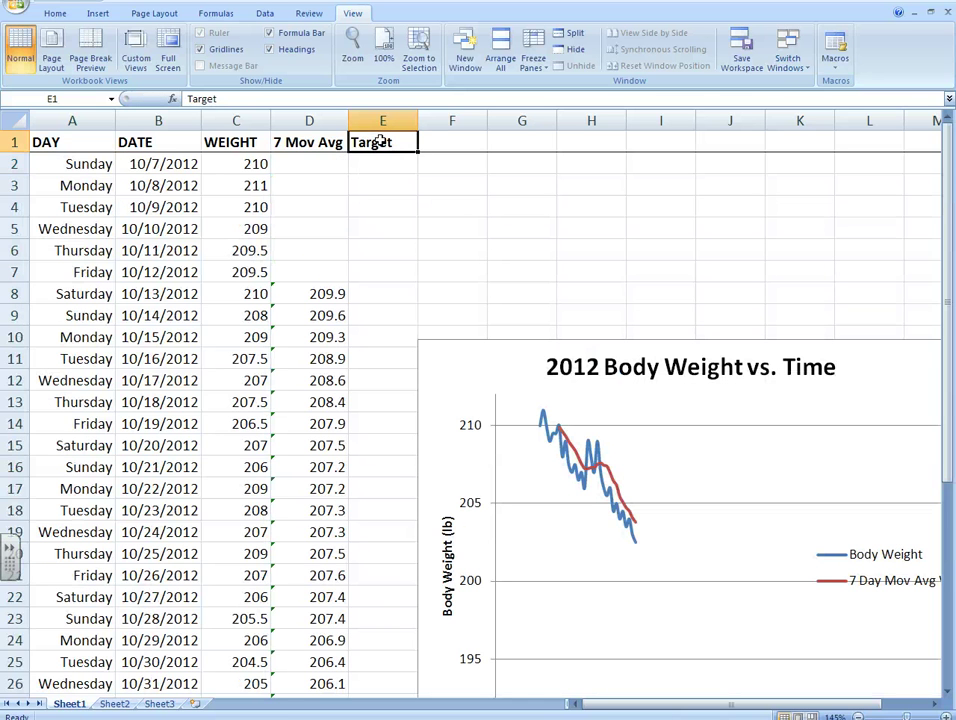
key(Return)
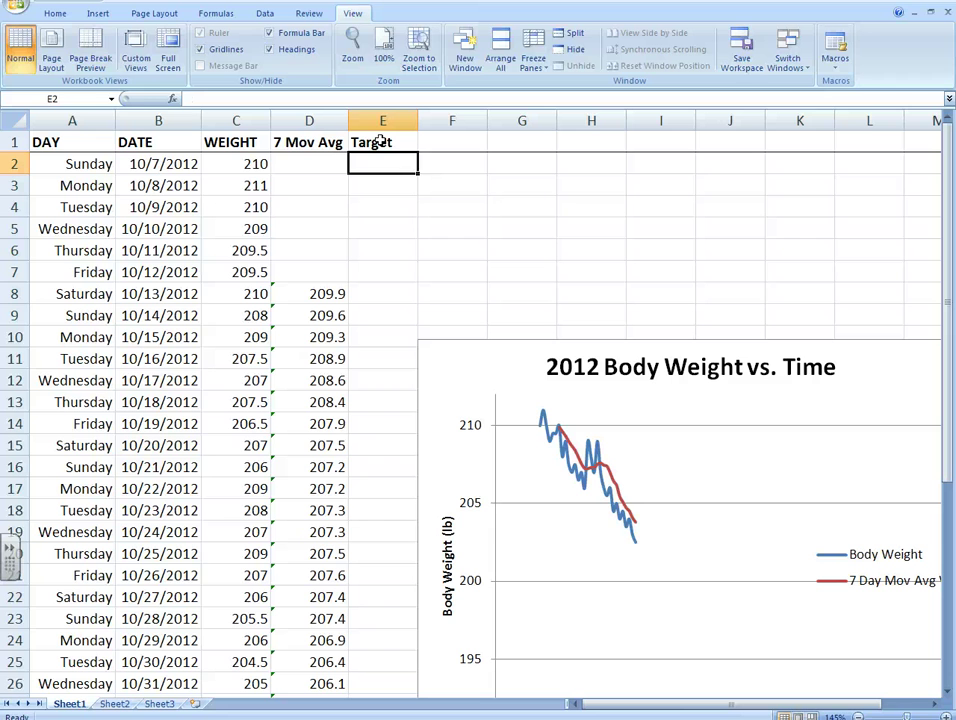
Step: Enter a target weight of 200 in E2 and E3 and fill it down to E32
text(2)
key(Return)
text(200)
key(Return)
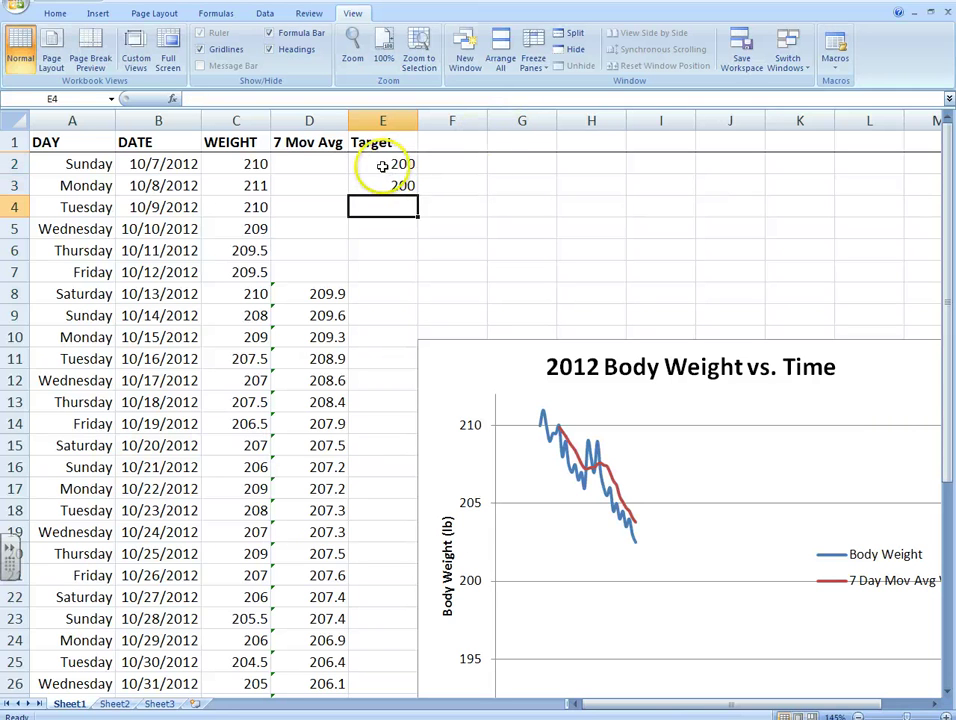
drag(378, 164, 386, 174)
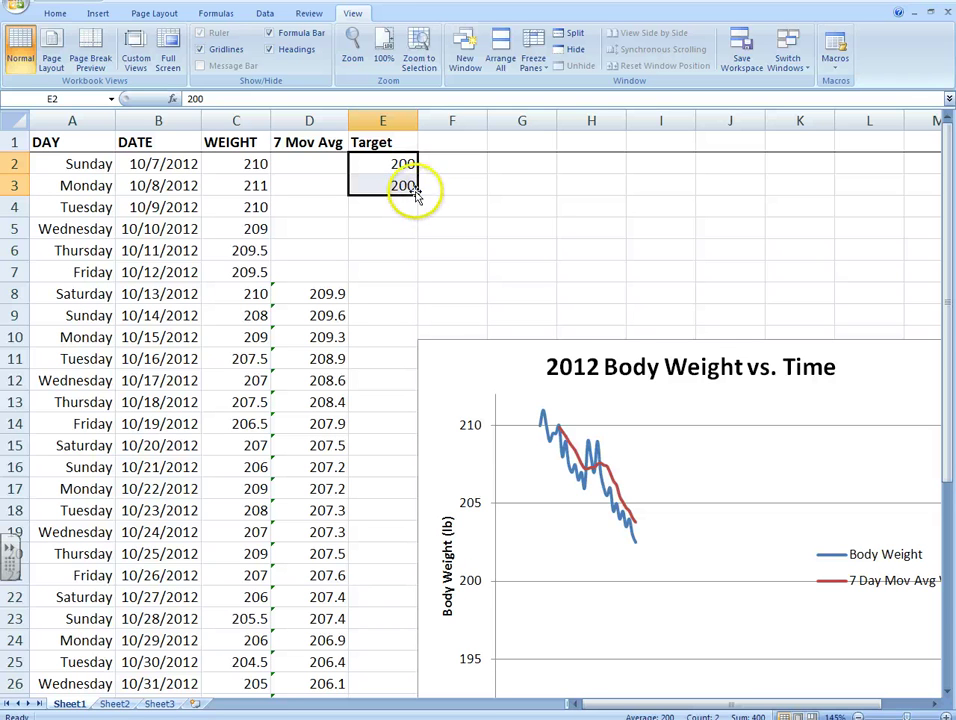
mouse_move(409, 602)
mouse_down()
mouse_move(405, 688)
mouse_move(394, 591)
mouse_up()
click(440, 640)
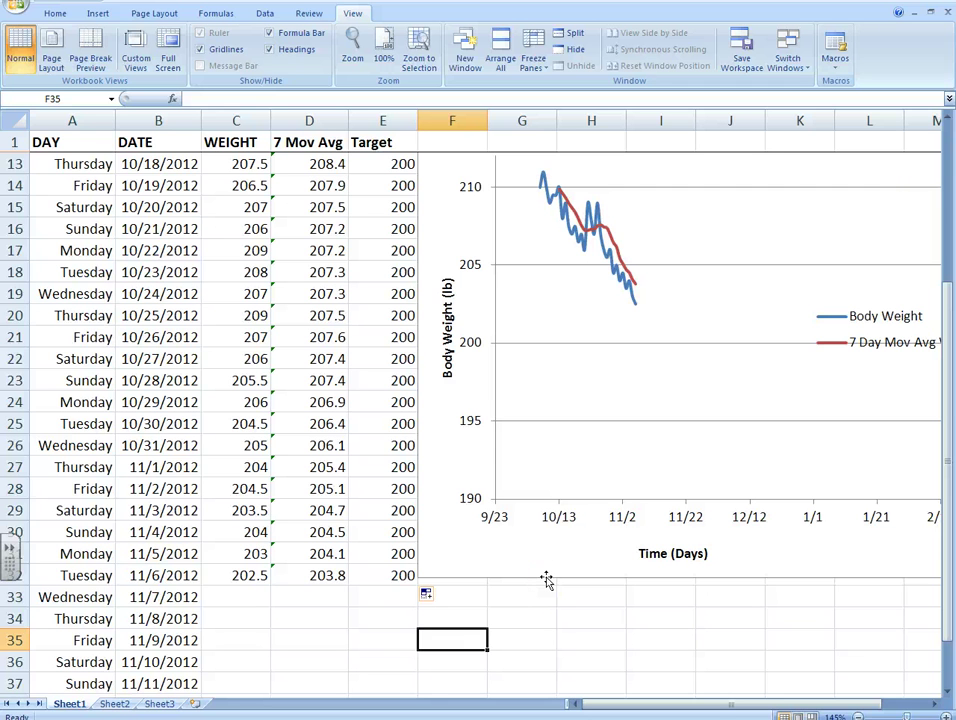
scroll(442, 390, up, 3)
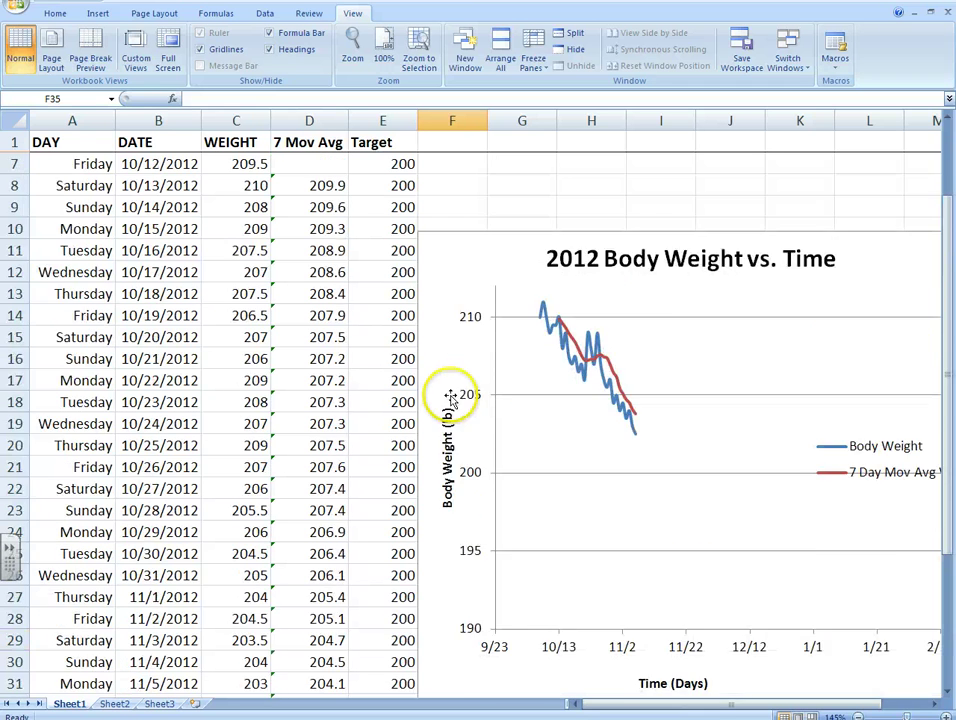
Step: Add a third data series named "Target" to the body weight chart
scroll(588, 325, down, 1)
click(571, 334)
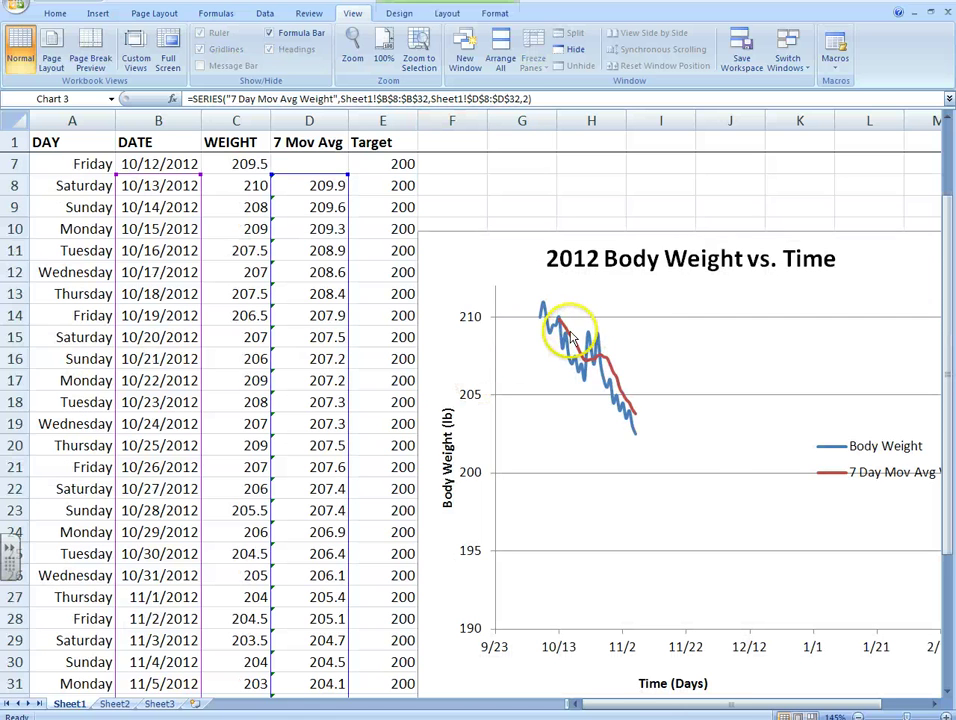
right_click(572, 340)
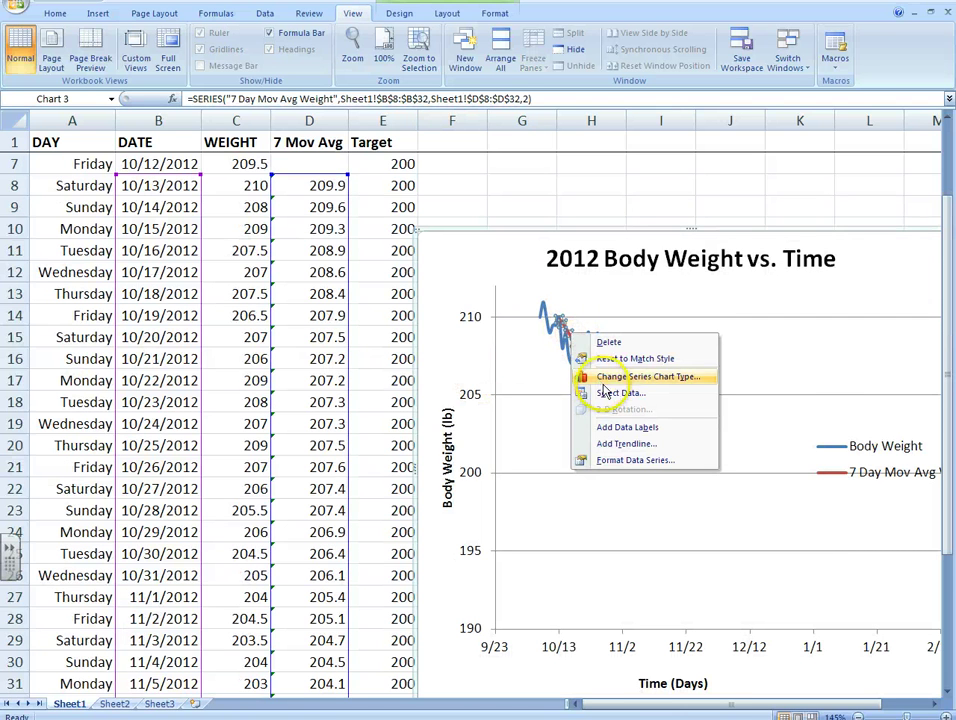
click(607, 393)
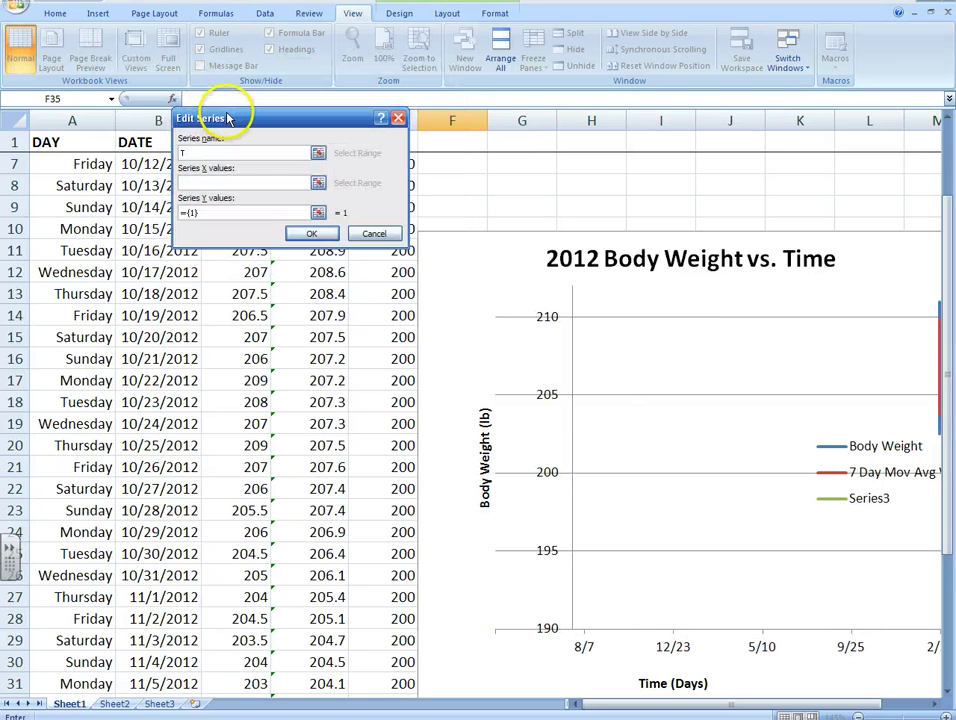
drag(245, 117, 197, 139)
Step: Try to set the Target series' X values to the dates in B2:B32
click(273, 204)
scroll(200, 300, up, 2)
drag(139, 161, 184, 624)
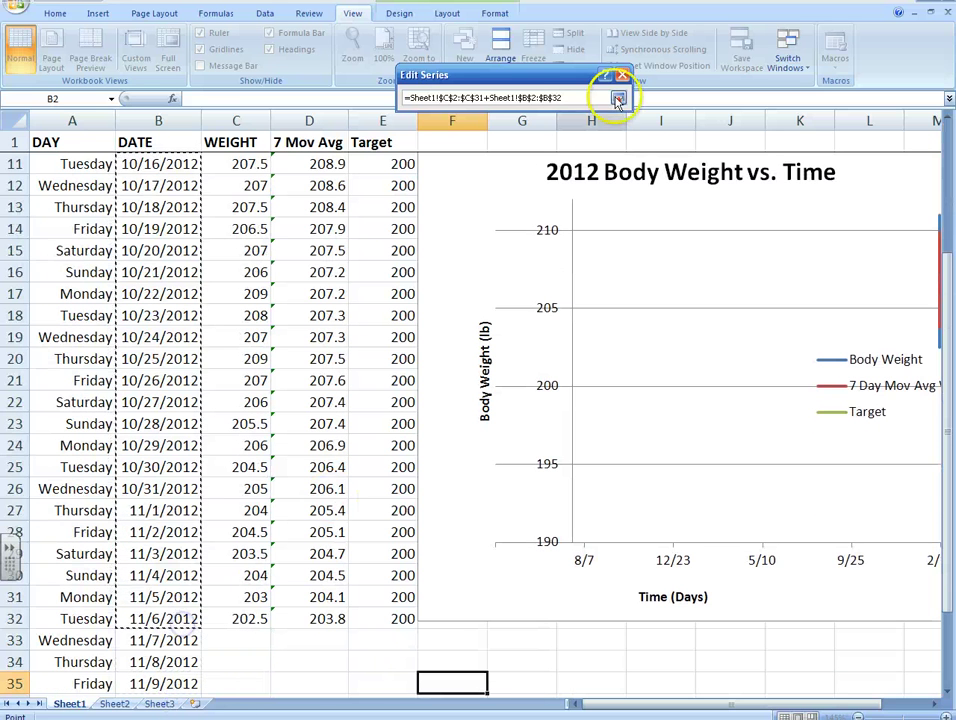
click(618, 99)
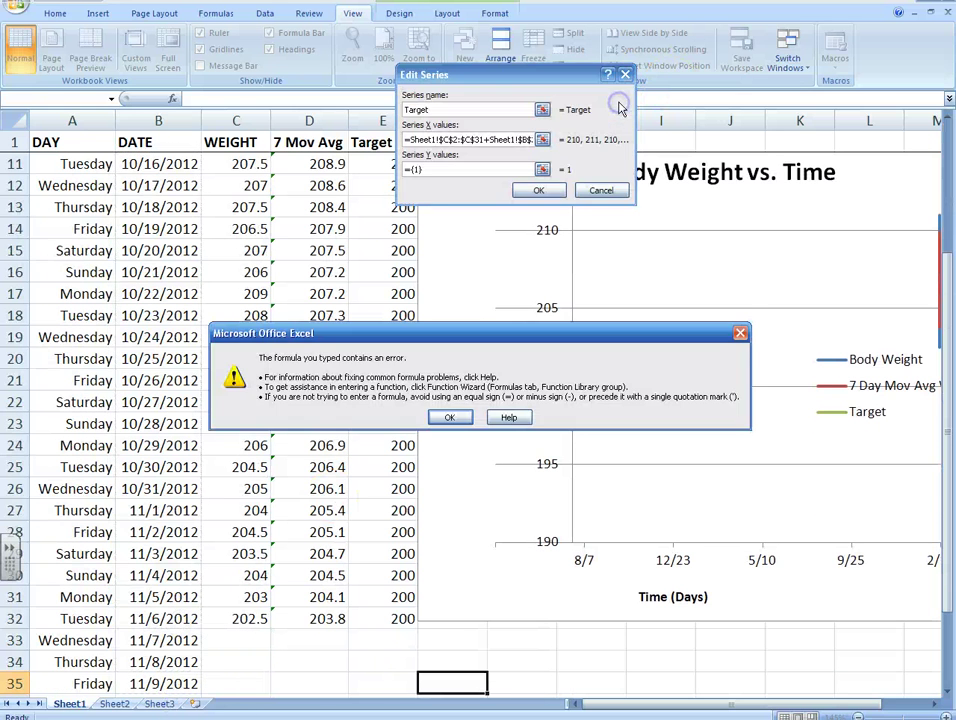
click(449, 417)
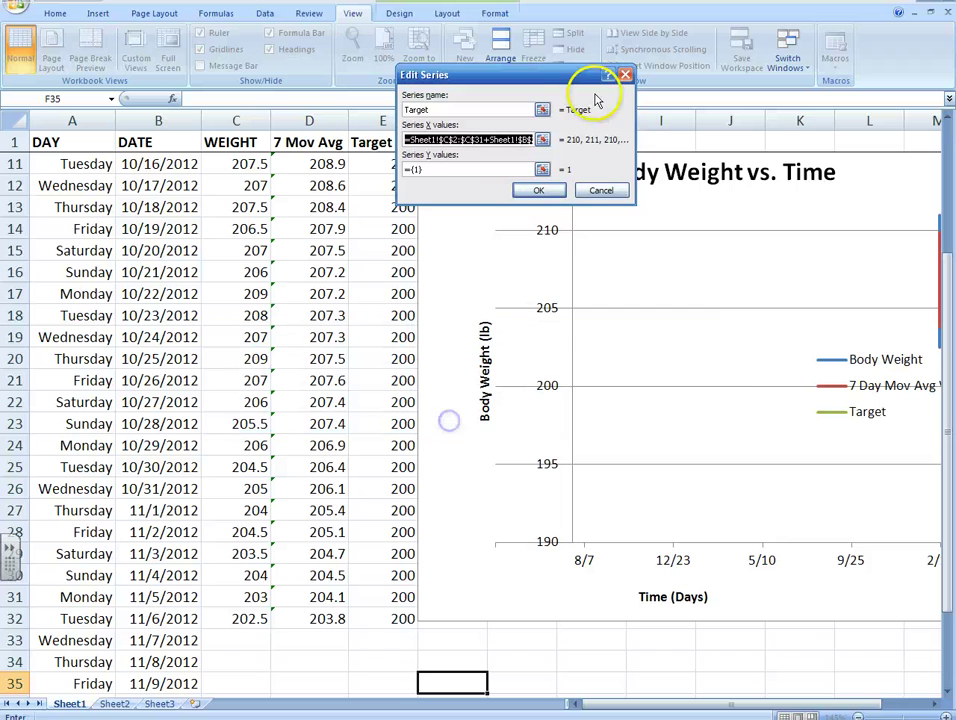
Step: Replace the Target series' invalid X values reference with the date range B2:B32
click(541, 139)
drag(158, 618, 152, 150)
click(621, 99)
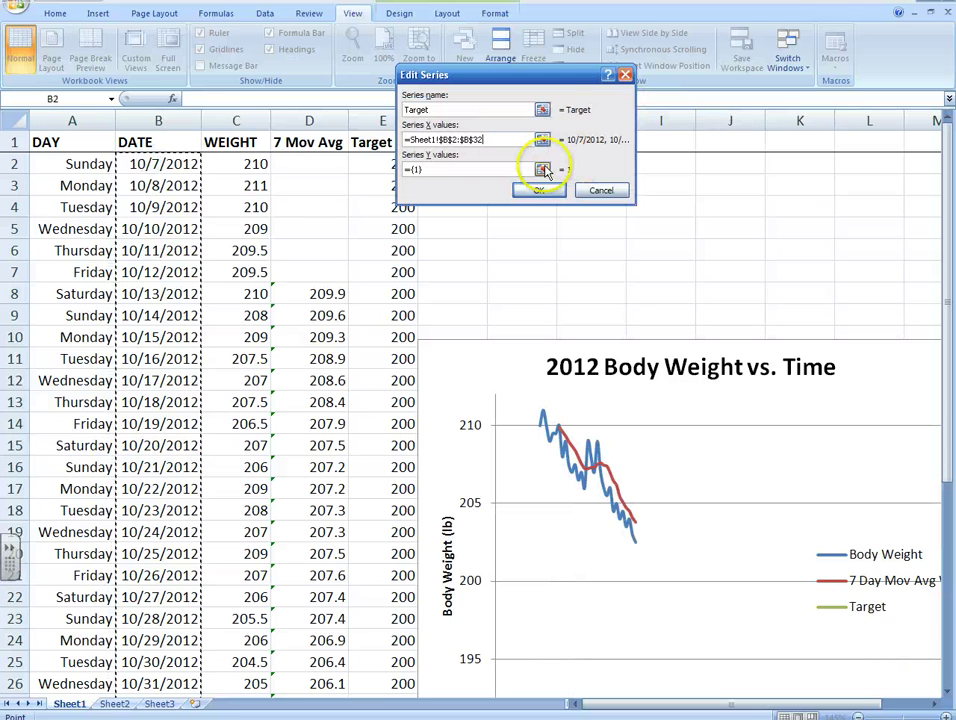
Step: Set the Target series' Y values to the targets in E2:E32
click(542, 170)
click(398, 163)
drag(398, 167, 410, 644)
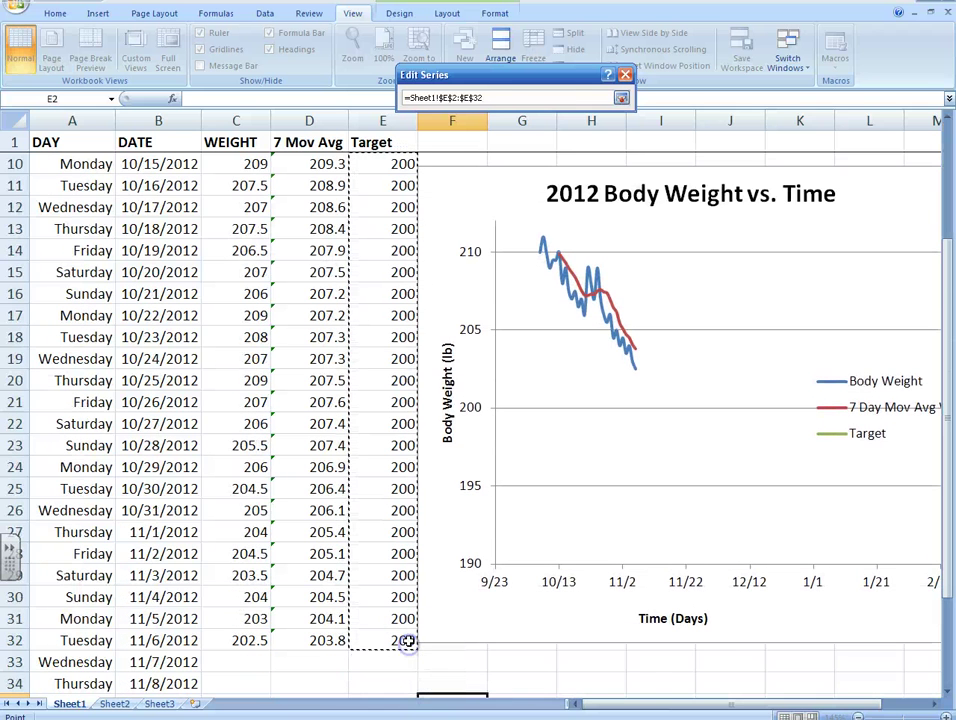
click(621, 98)
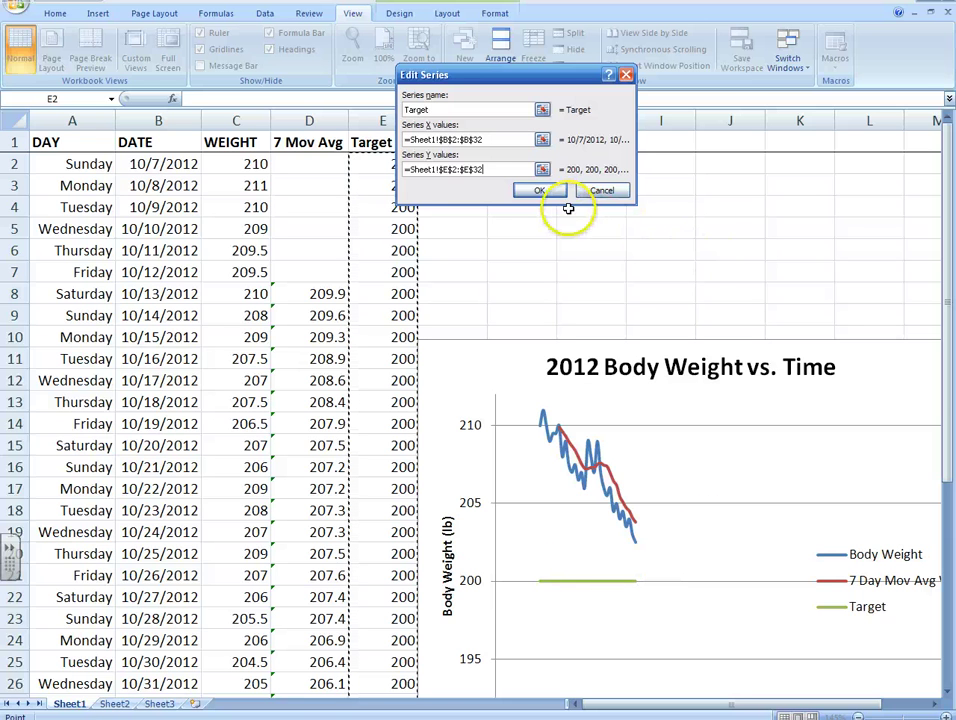
Step: Rename the new series "Target Weight" and confirm the series and the chart's data source
click(465, 110)
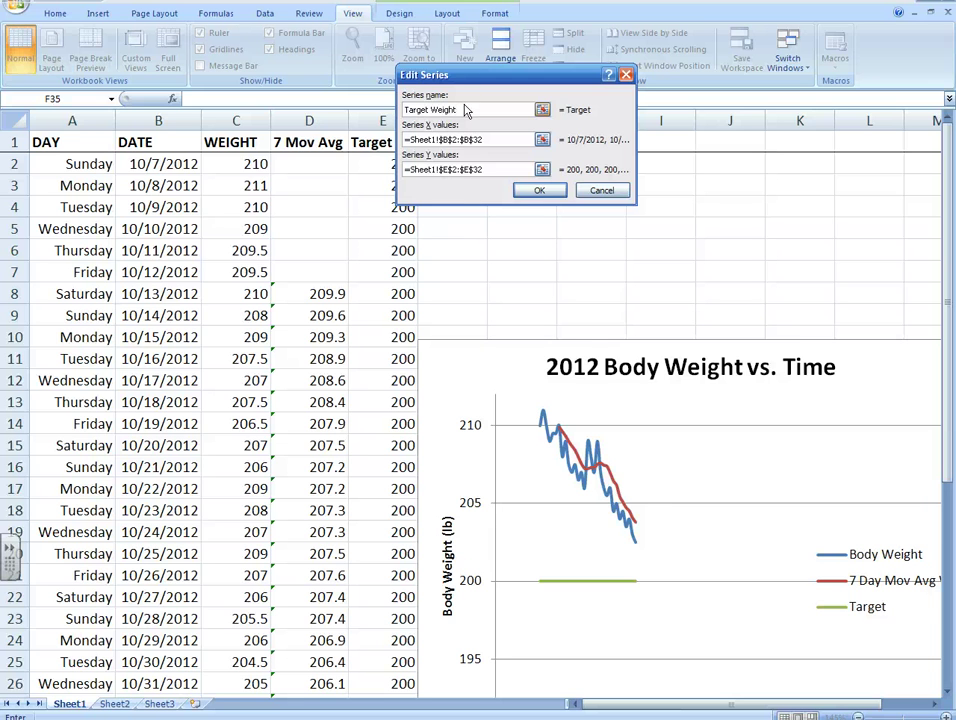
key(Return)
click(367, 281)
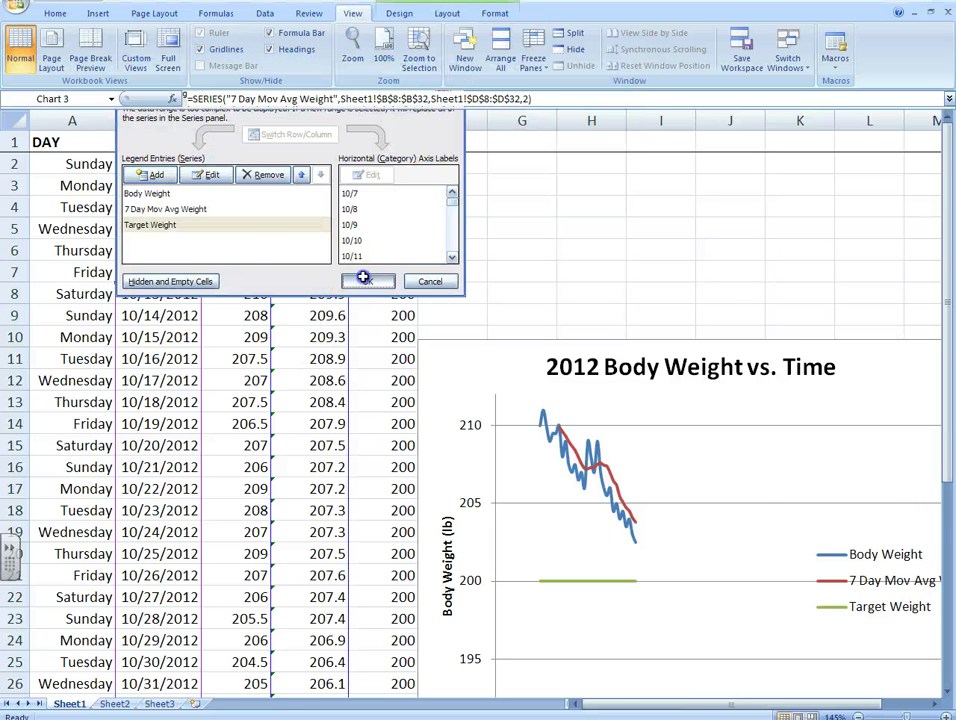
Step: Move the chart title slightly to the right and downward within the chart
scroll(796, 435, down, 1)
drag(644, 299, 587, 208)
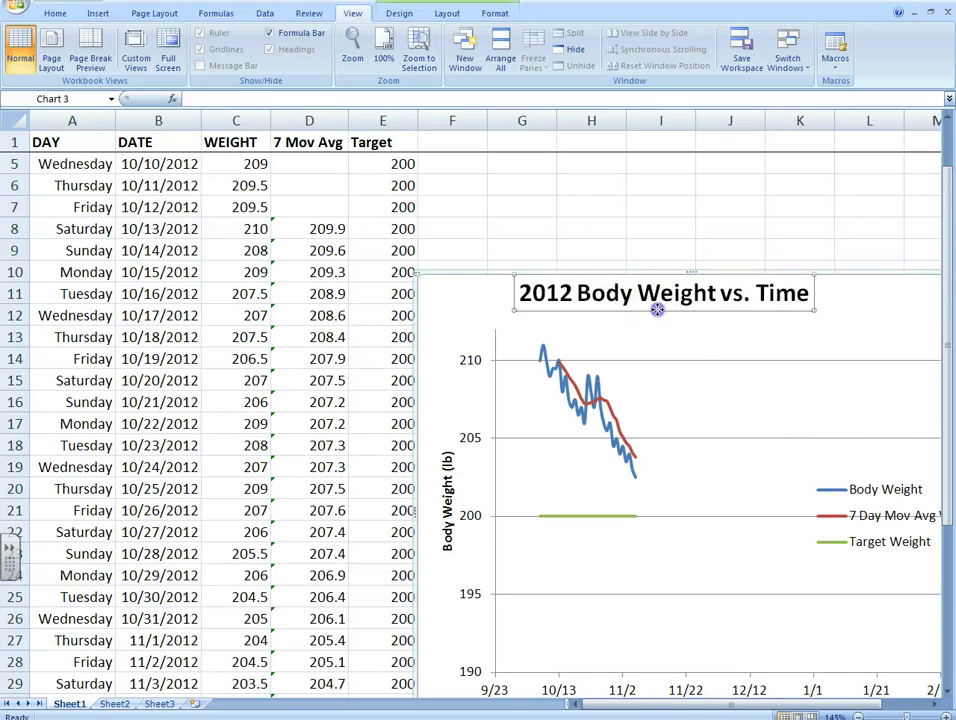
drag(713, 336, 715, 331)
scroll(702, 354, down, 1)
click(634, 352)
Step: Extend the 200 target values in column E down to row 40, matching the date 11/14/2012
scroll(620, 300, down, 2)
scroll(604, 256, up, 2)
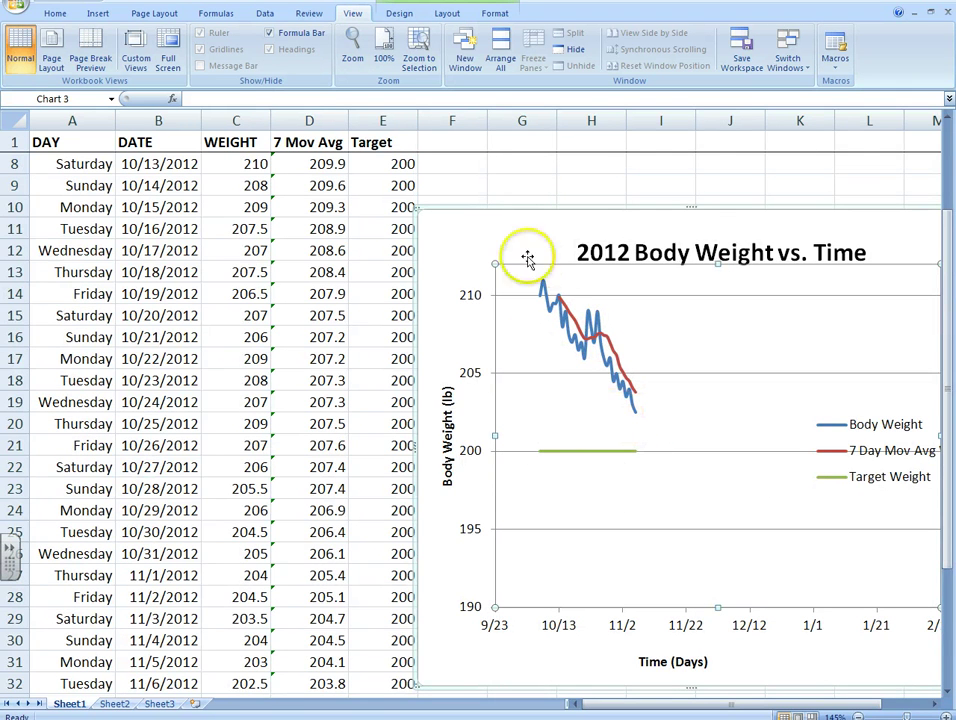
scroll(461, 348, down, 2)
scroll(420, 416, down, 1)
scroll(405, 448, up, 2)
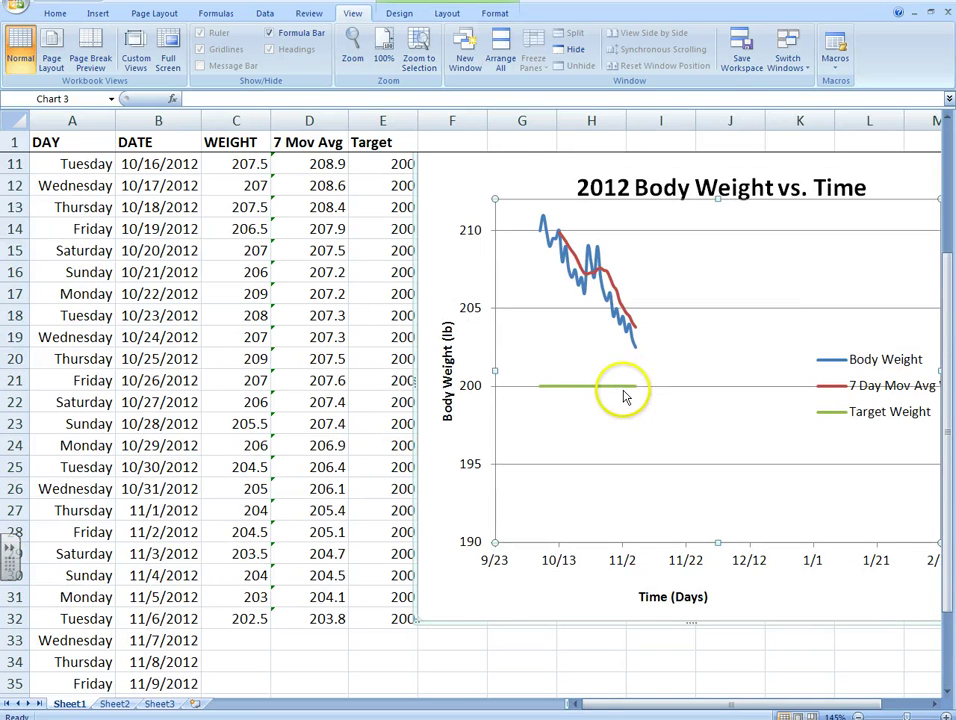
scroll(420, 590, down, 1)
drag(388, 533, 413, 567)
drag(415, 563, 415, 674)
scroll(341, 589, down, 2)
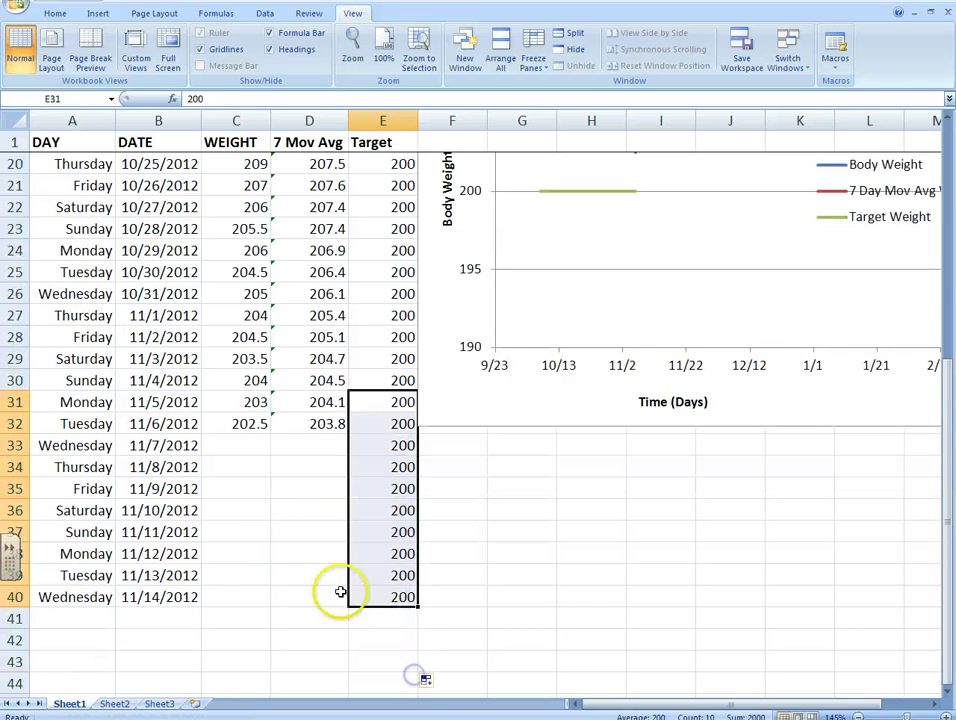
Step: Extend the days and dates in columns A and B to row 60 (12/4/2012) and fill the 200 target down to E60
drag(112, 512, 138, 531)
drag(197, 545, 190, 706)
scroll(290, 442, up, 2)
drag(402, 338, 415, 708)
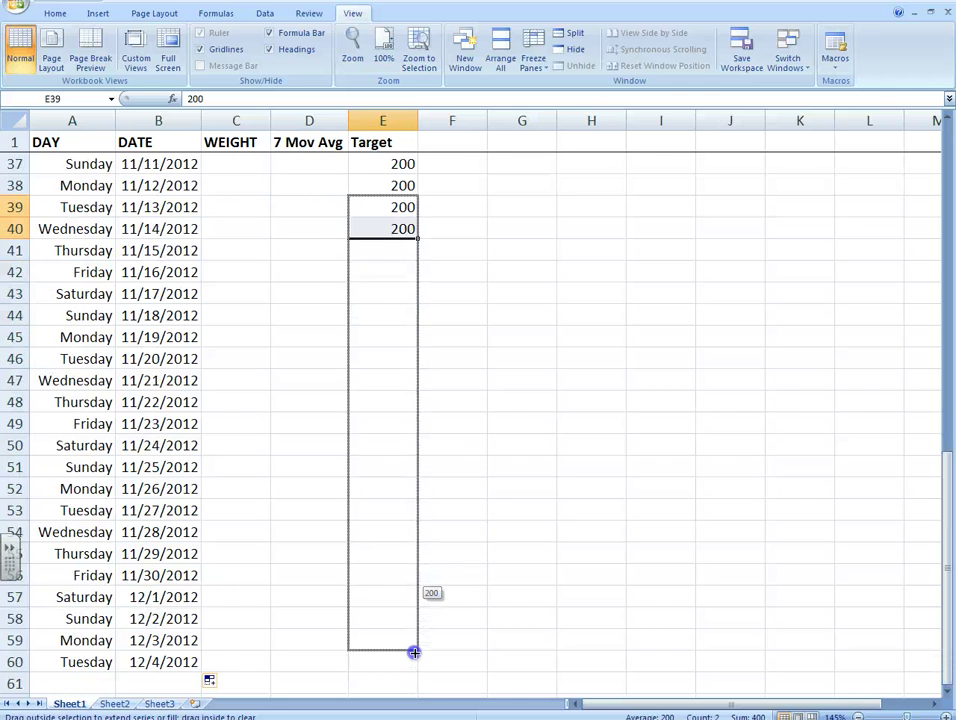
drag(414, 652, 418, 634)
scroll(433, 472, up, 6)
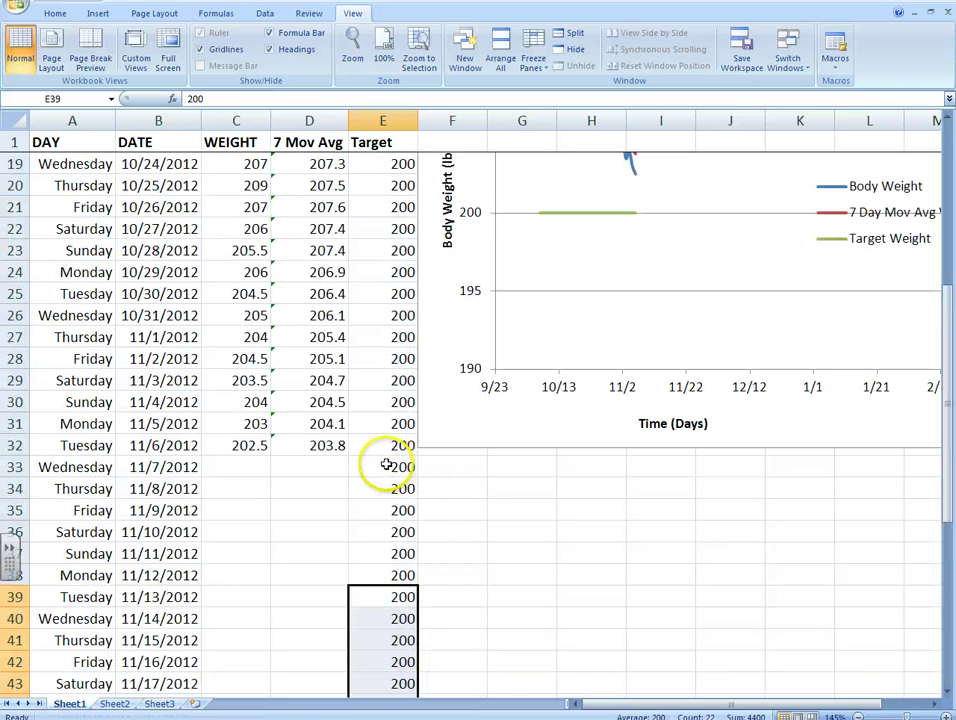
scroll(376, 463, up, 3)
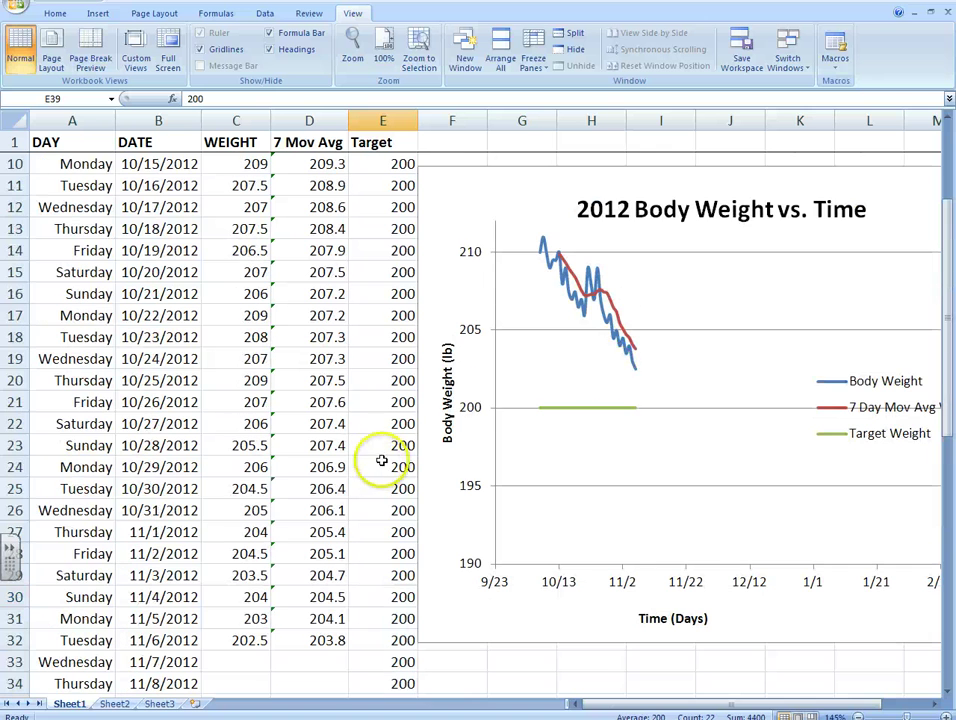
Step: Extend the chart's Target Weight series down to row 60 for both its dates in column B and its values in column E
click(585, 408)
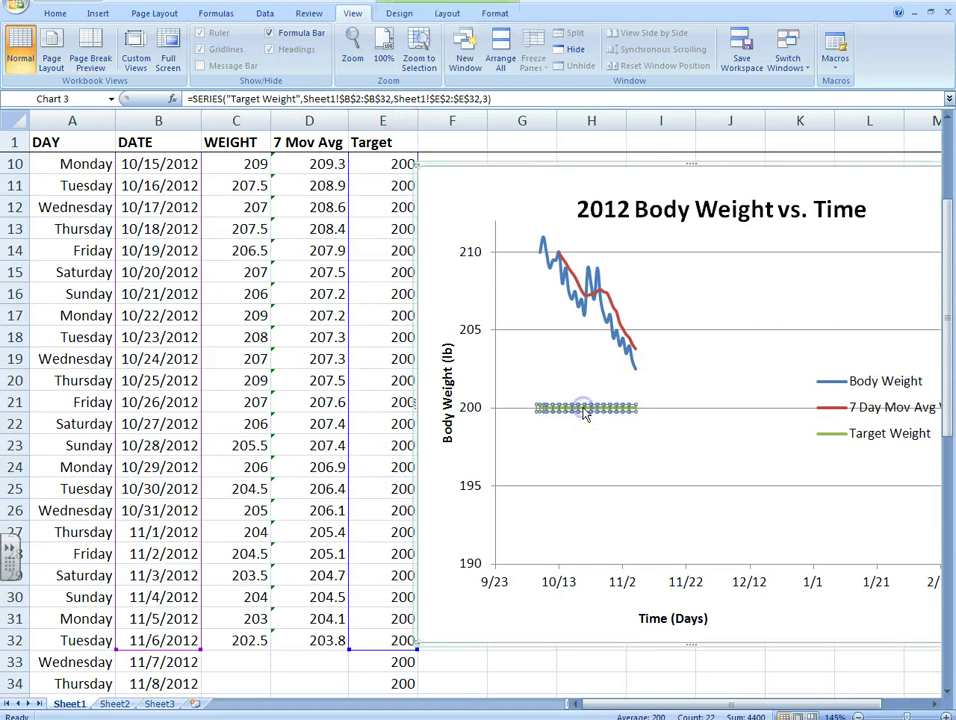
scroll(371, 418, down, 3)
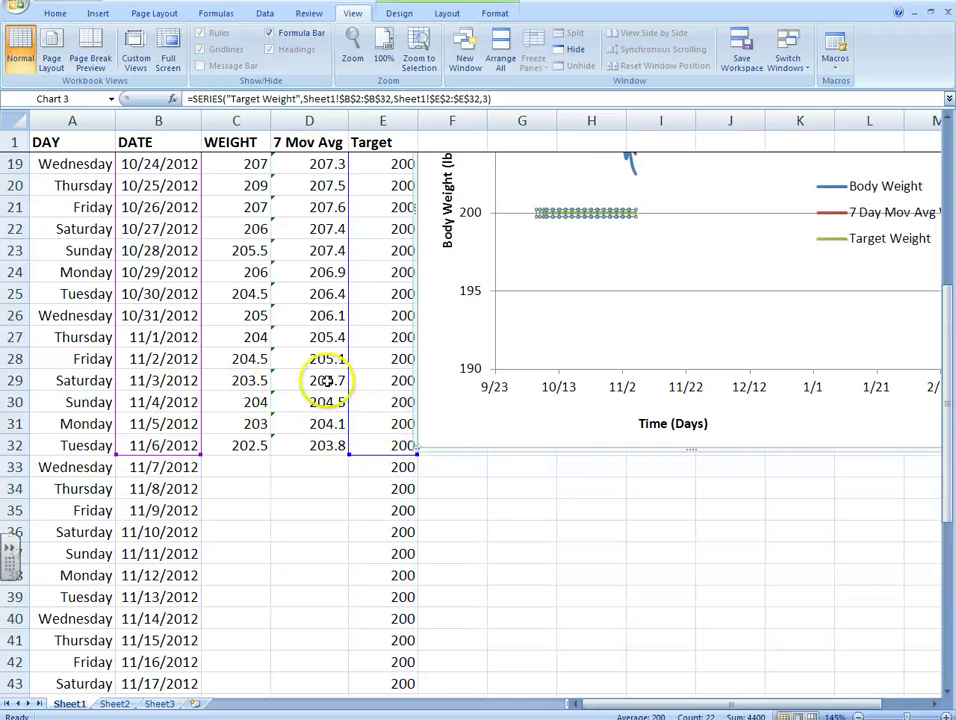
scroll(205, 299, down, 5)
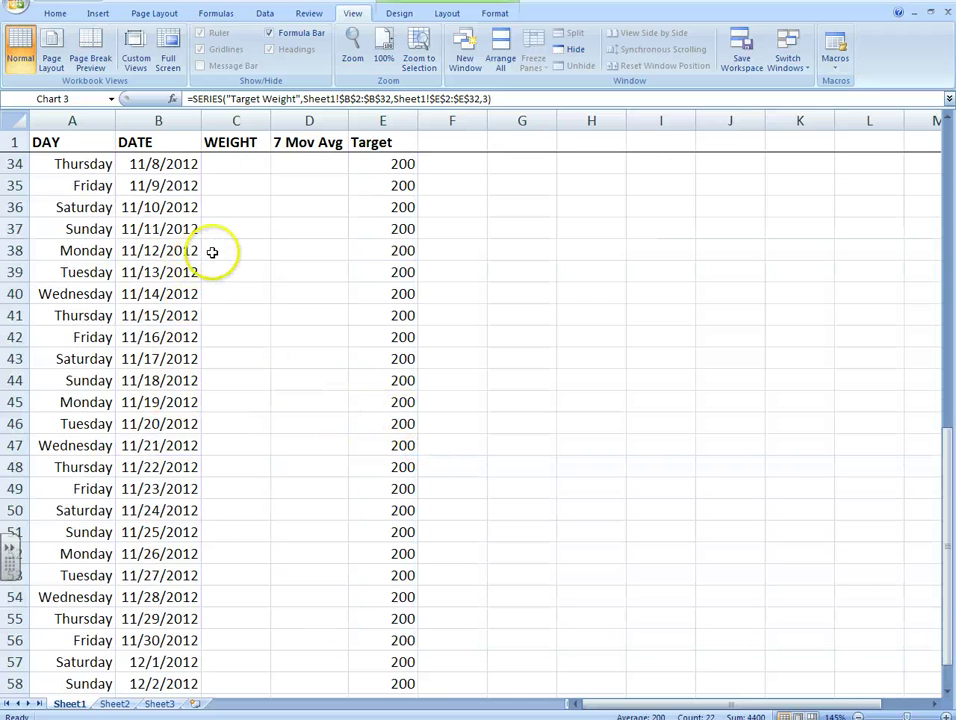
scroll(204, 213, up, 1)
drag(200, 192, 211, 631)
scroll(348, 515, up, 7)
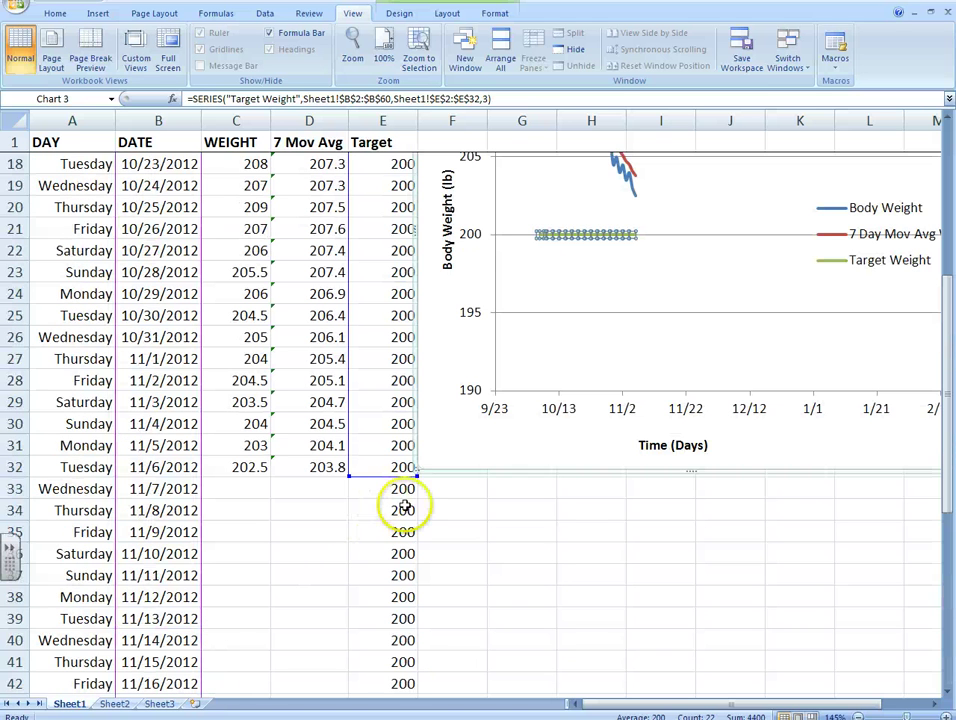
drag(349, 474, 383, 501)
drag(387, 417, 387, 417)
click(574, 432)
scroll(570, 428, up, 14)
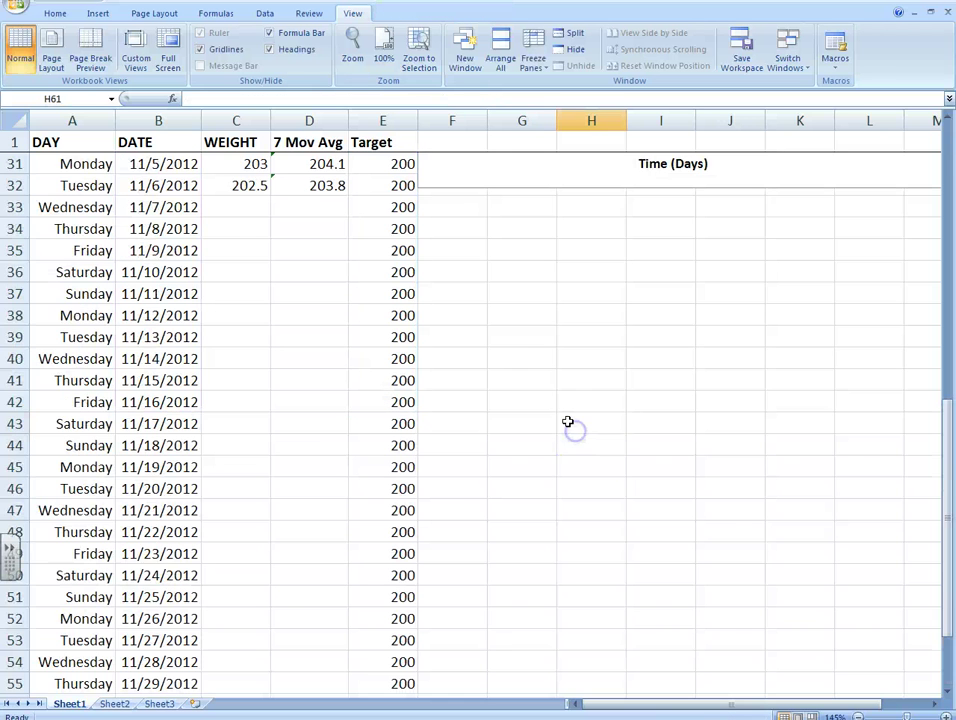
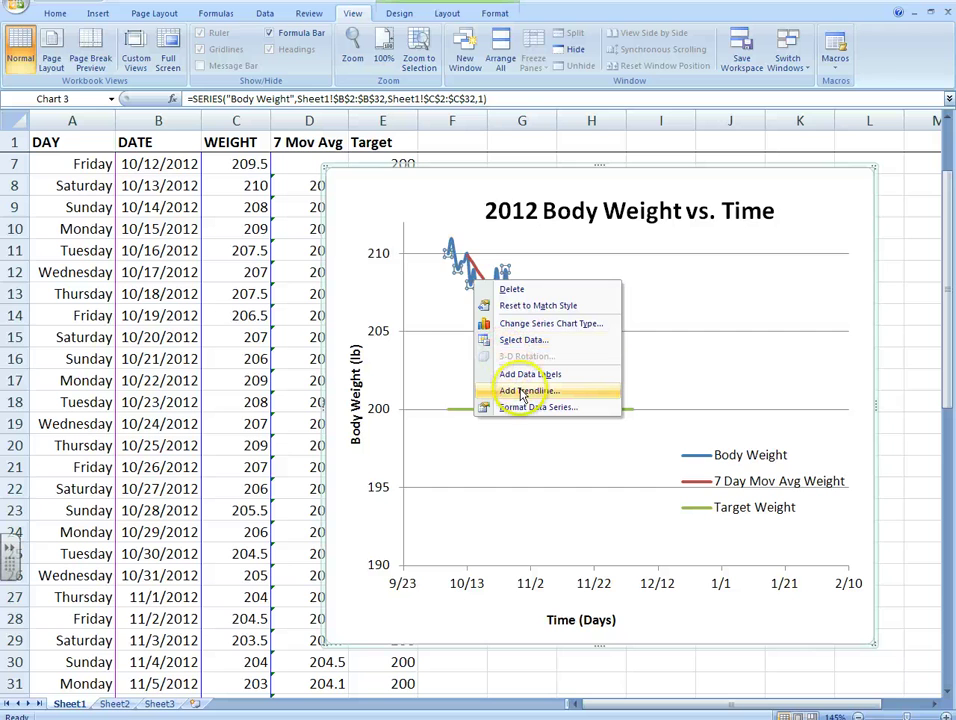
Step: Add a linear trendline to the Body Weight series and display its equation on the chart
click(521, 391)
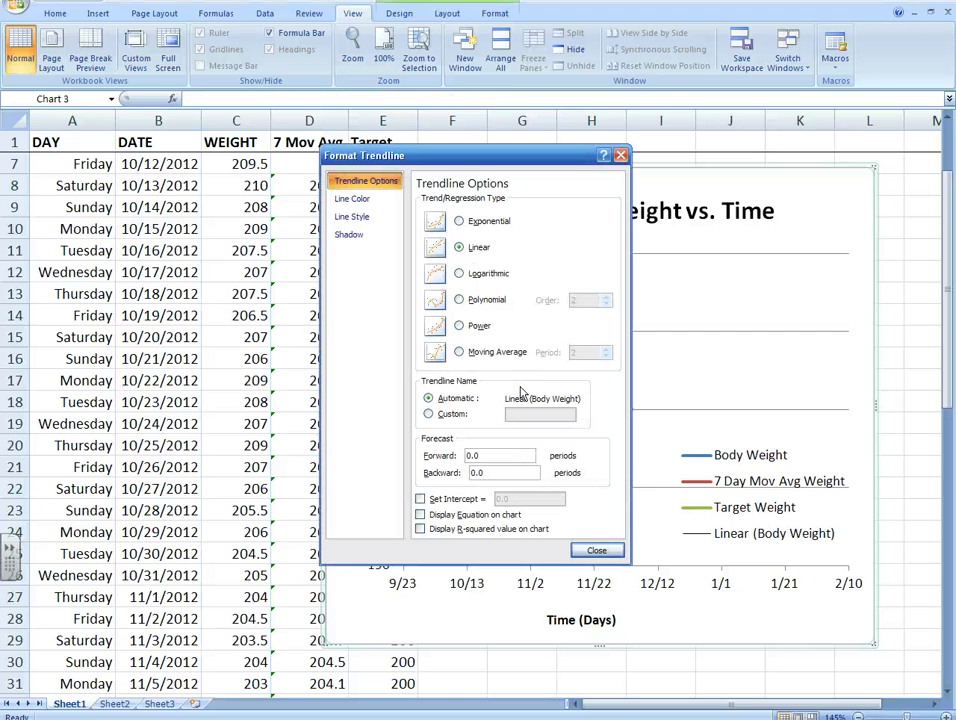
click(472, 250)
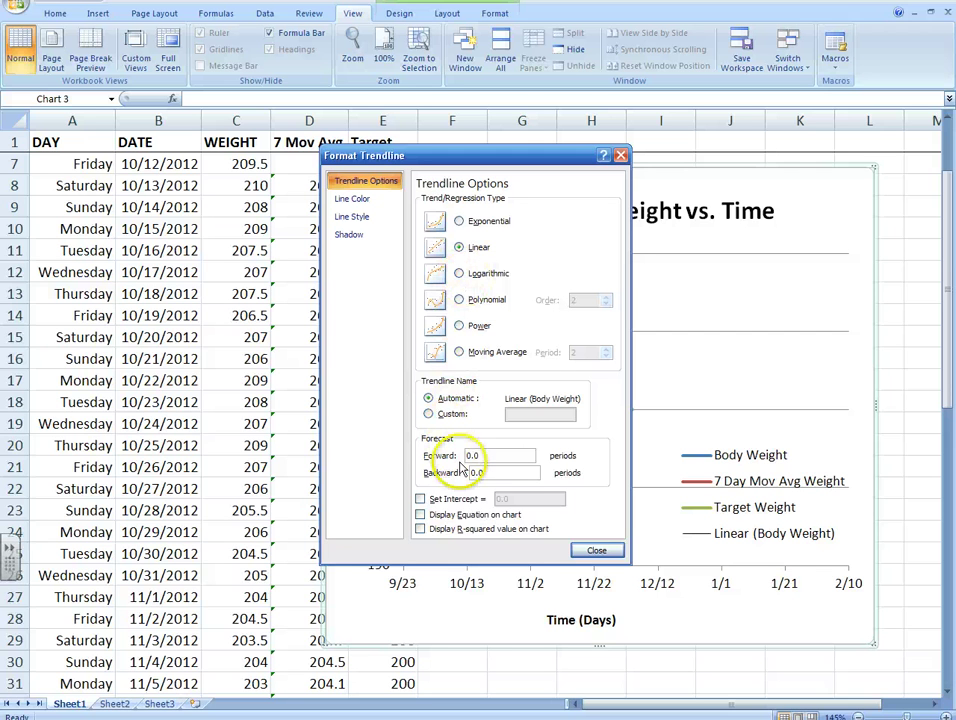
click(495, 516)
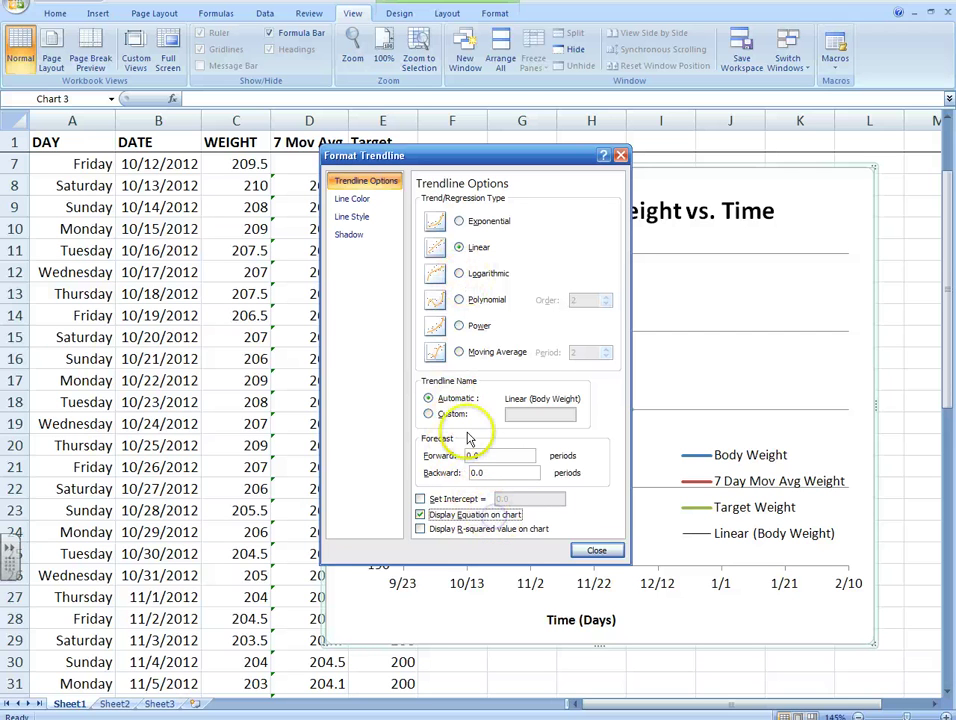
click(597, 551)
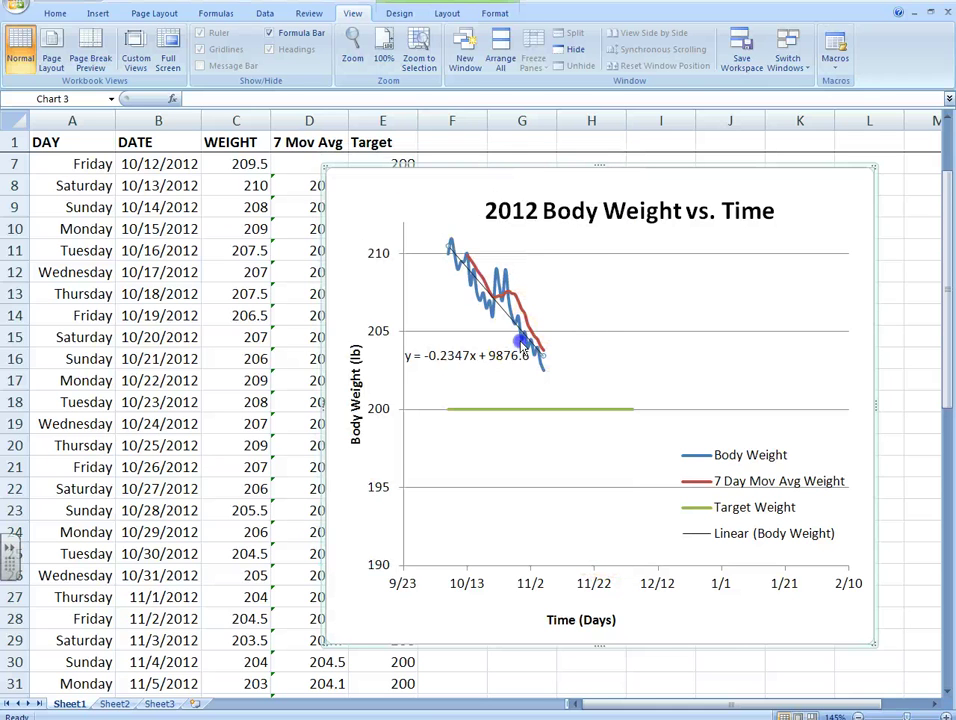
Step: Move the trendline equation off the curves into the empty plot area just above the 205 gridline
click(478, 358)
click(480, 354)
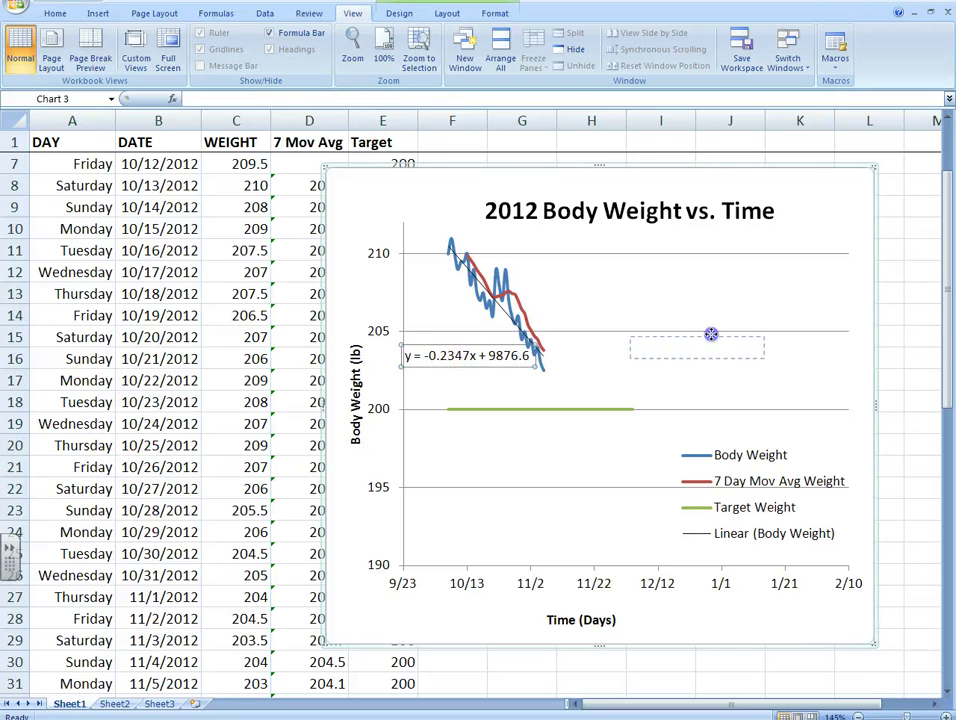
drag(707, 305, 707, 305)
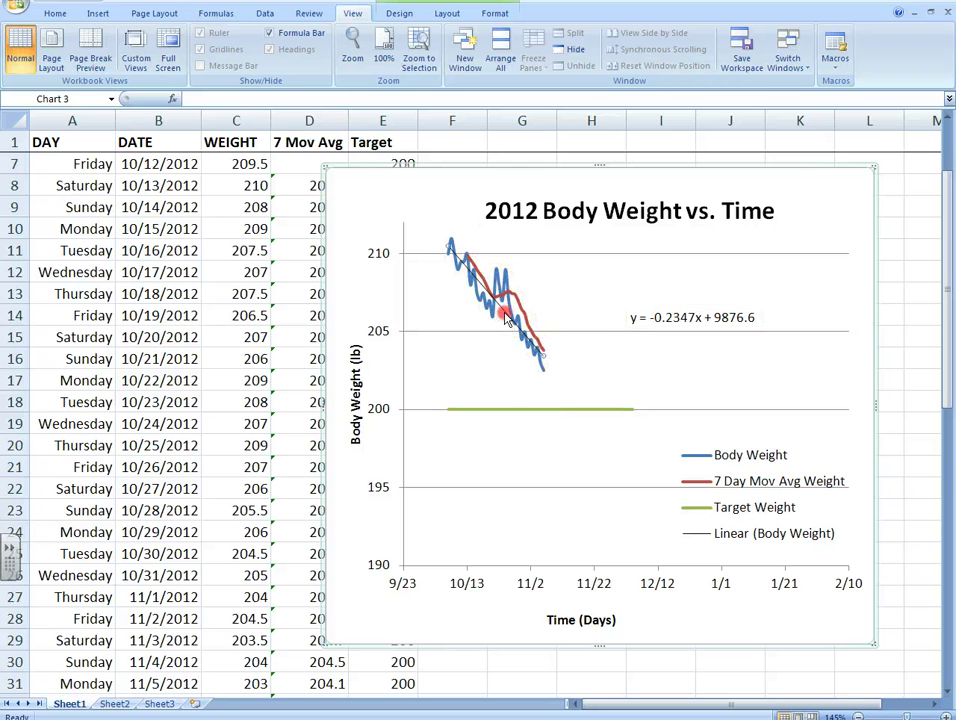
Step: Forecast the Body Weight trendline 50 periods forward and read the date where it crosses the Target Weight line
right_click(507, 316)
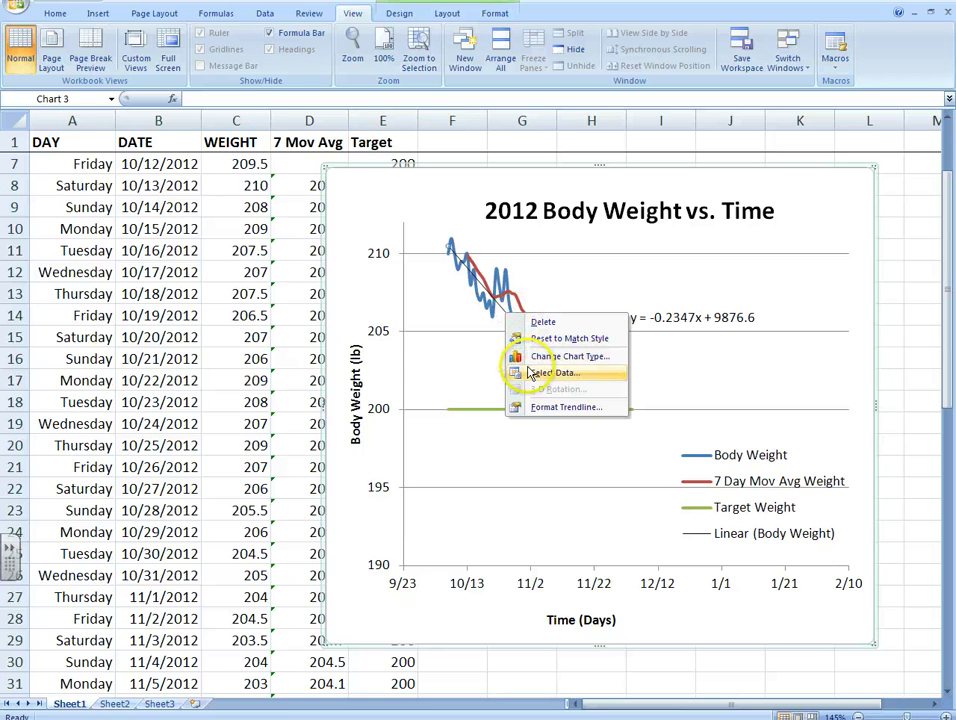
click(503, 316)
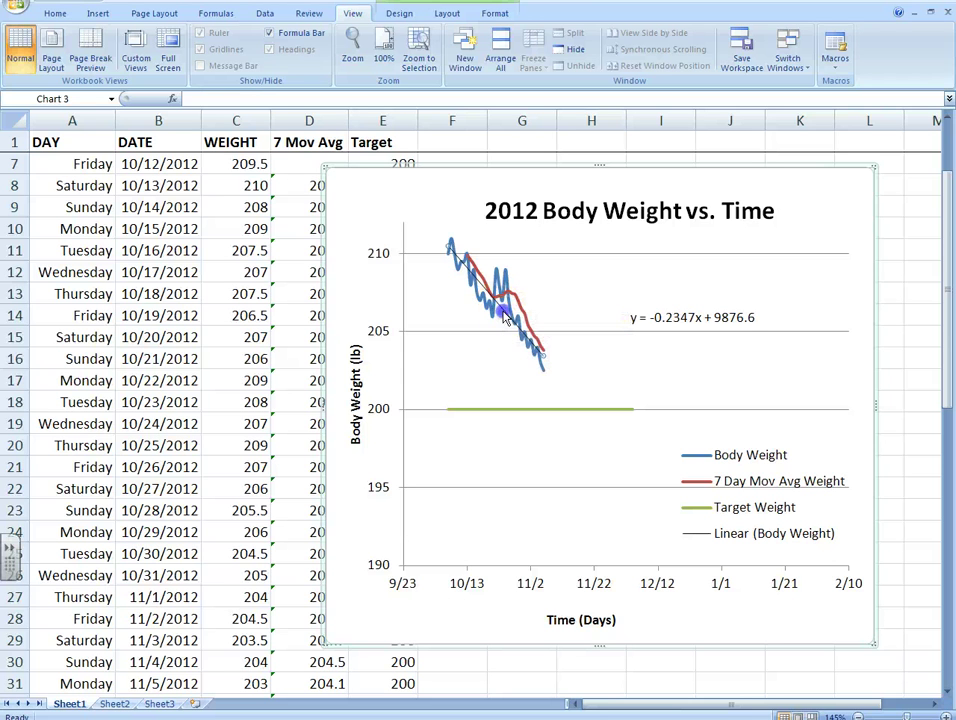
right_click(505, 316)
click(545, 401)
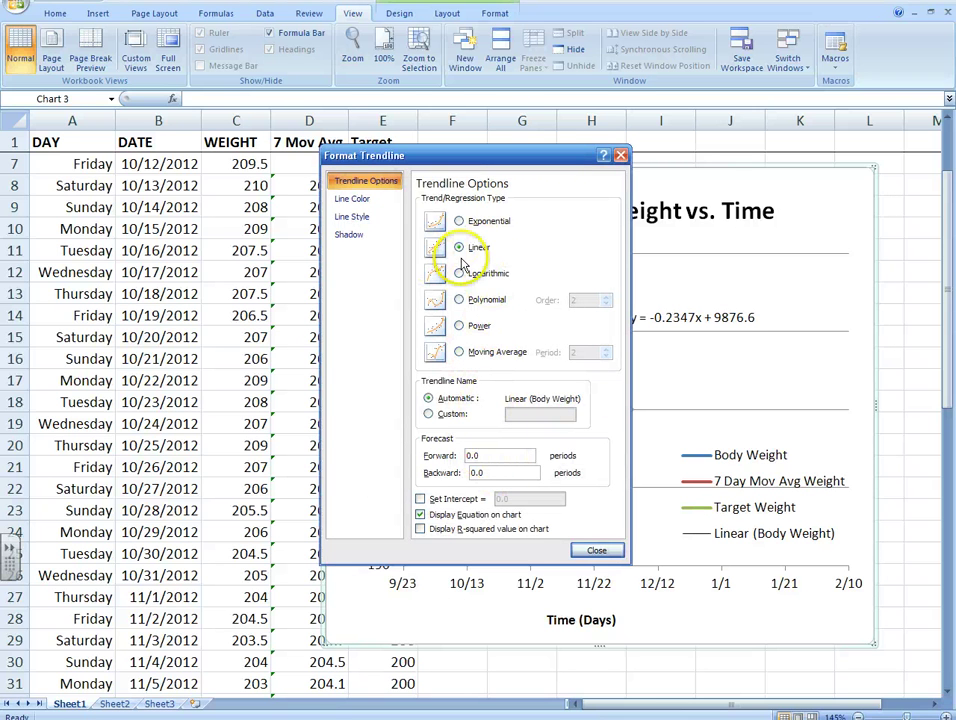
drag(489, 453, 397, 445)
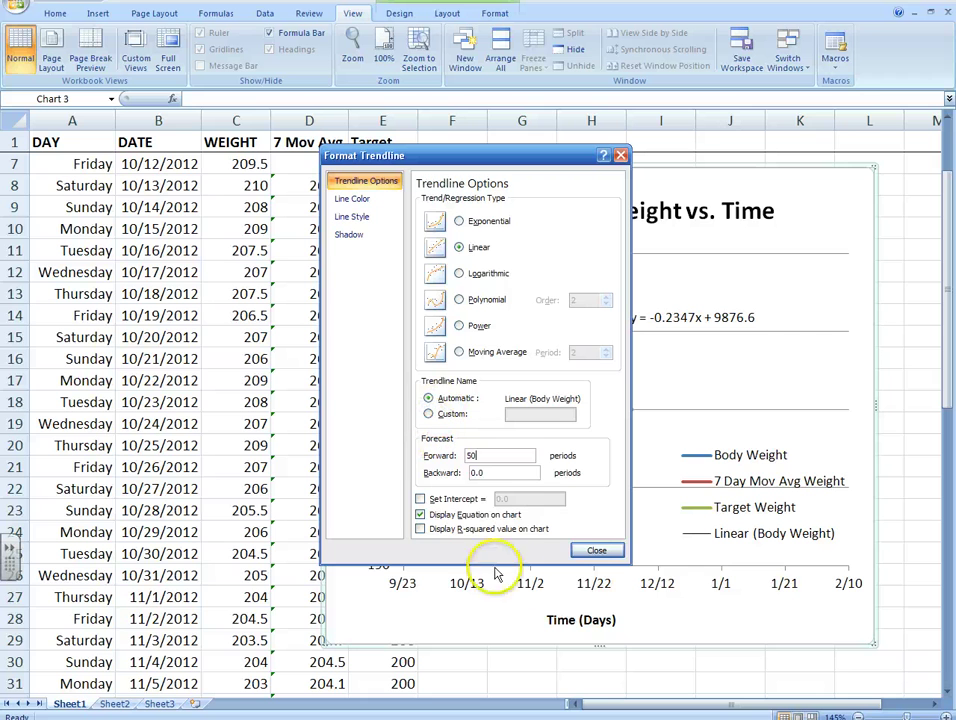
click(600, 549)
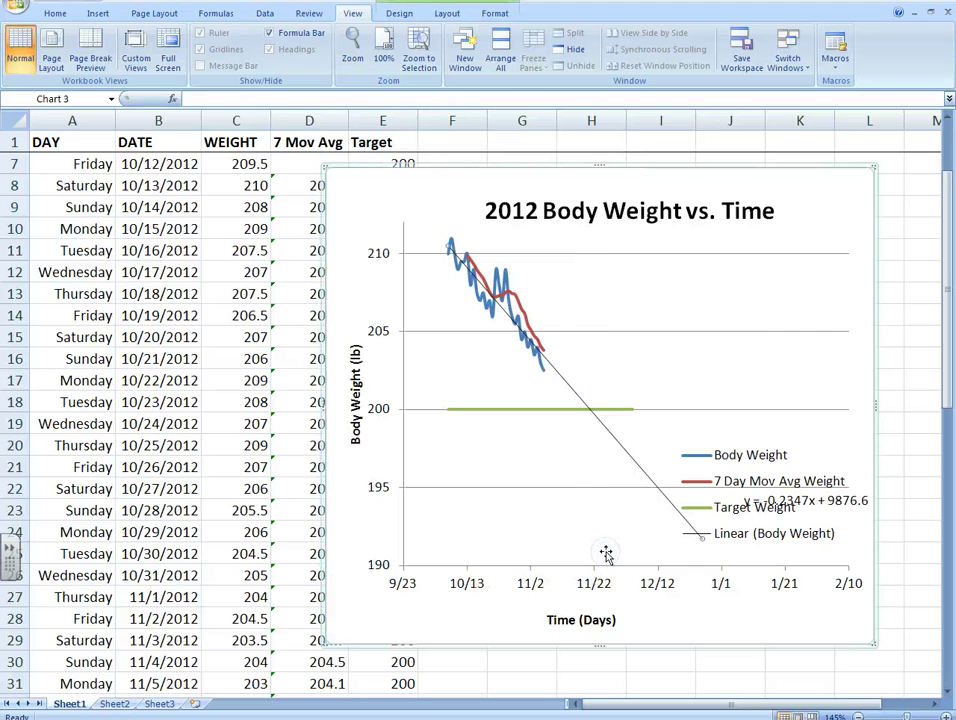
click(591, 414)
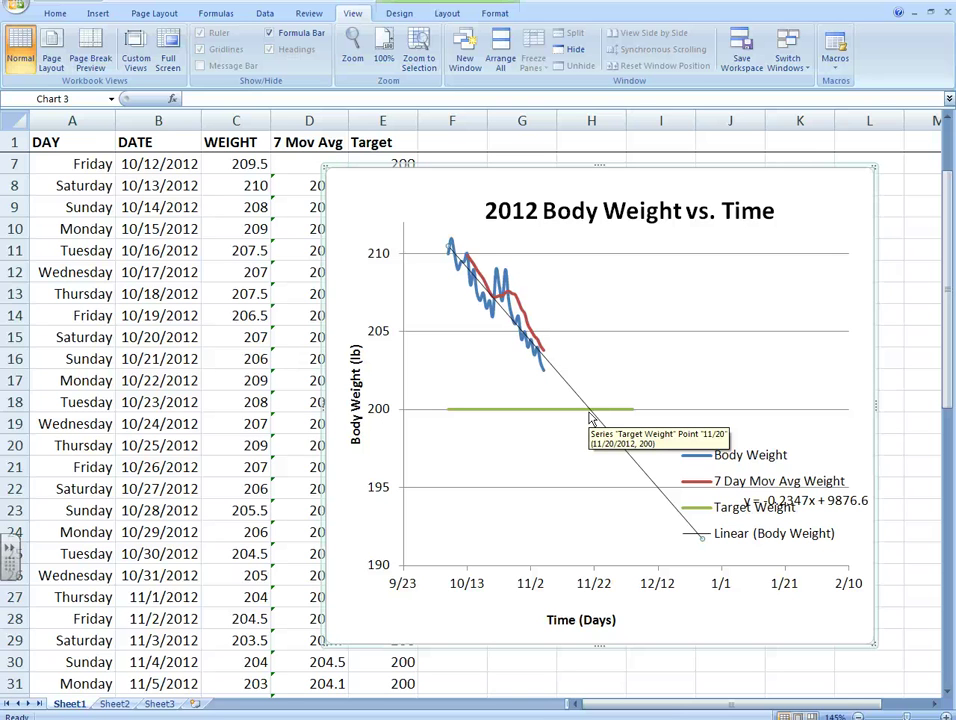
Step: Move the trendline equation to the empty area above the legend and delete it from the chart
click(775, 455)
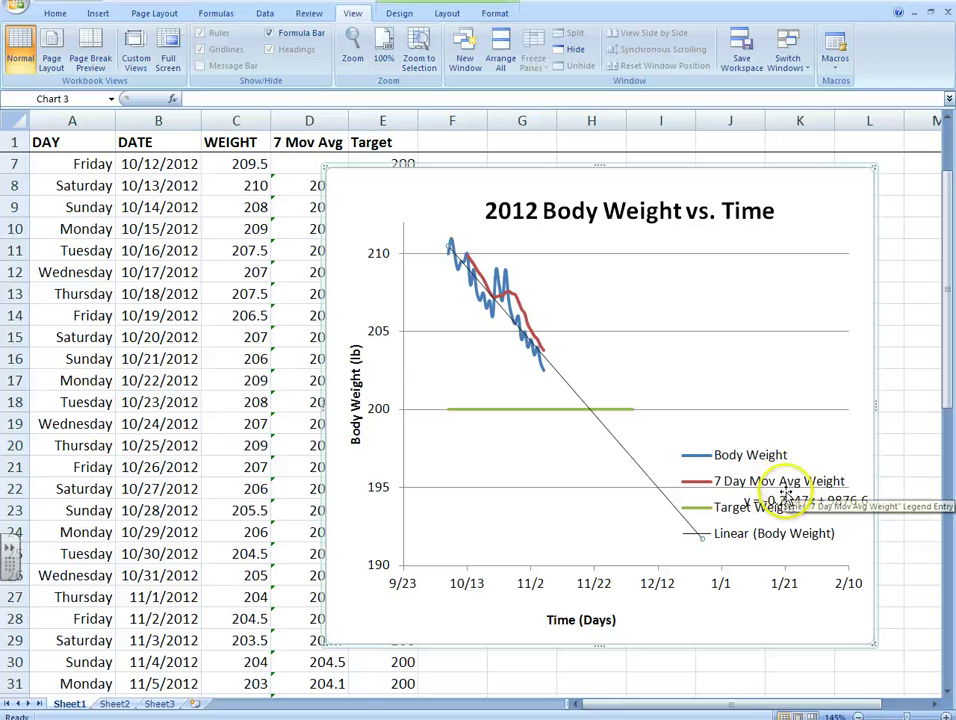
click(862, 500)
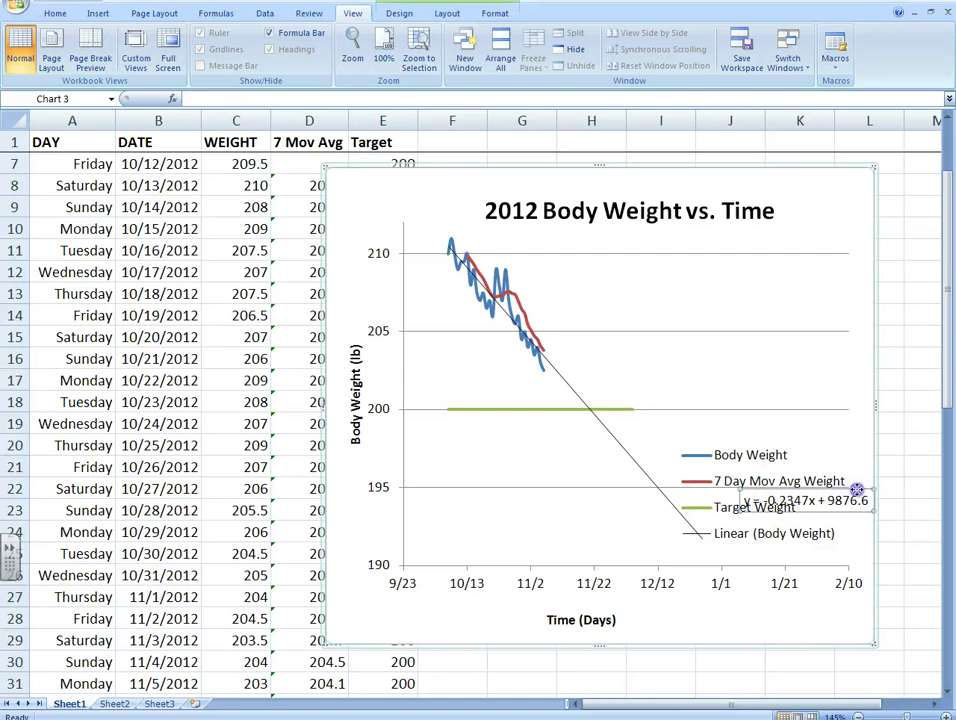
drag(797, 371, 797, 372)
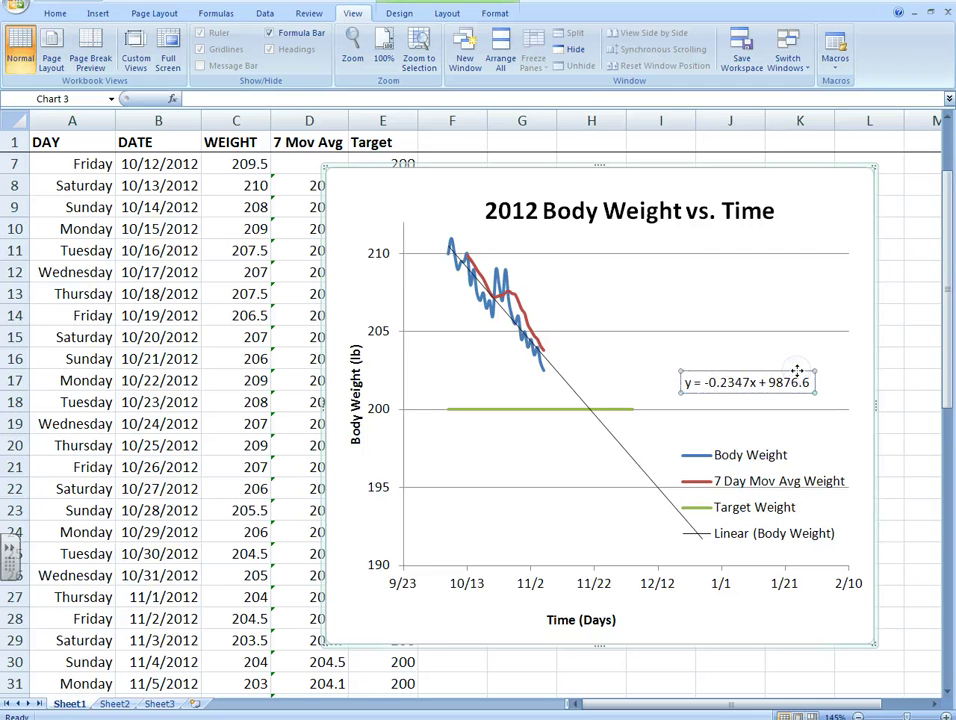
click(701, 383)
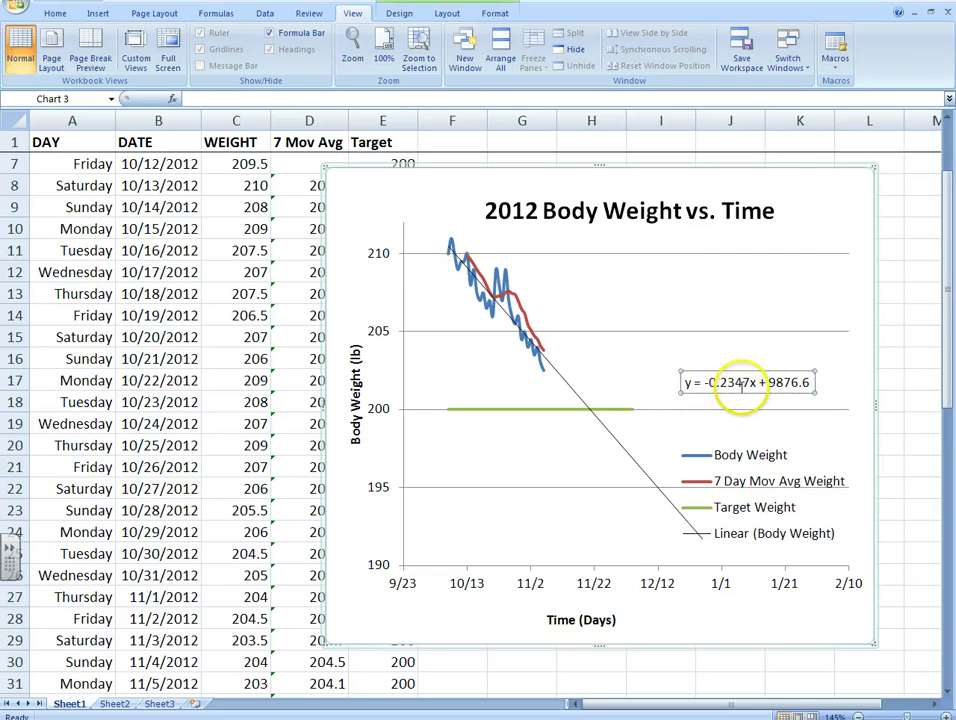
key(Delete)
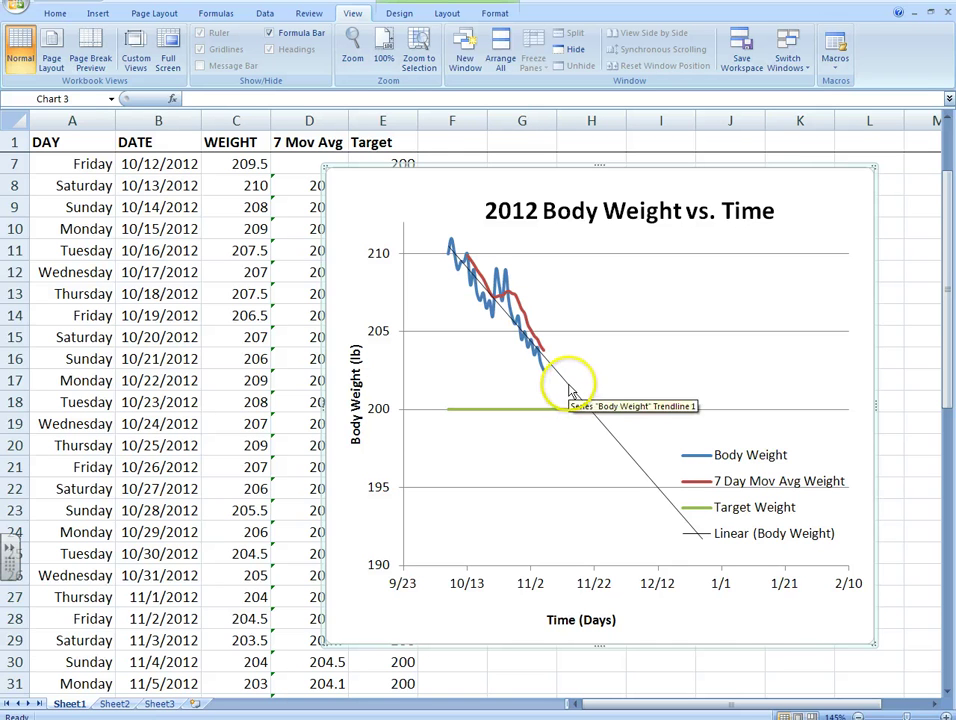
Step: Delete the linear Body Weight trendline from the chart
click(568, 387)
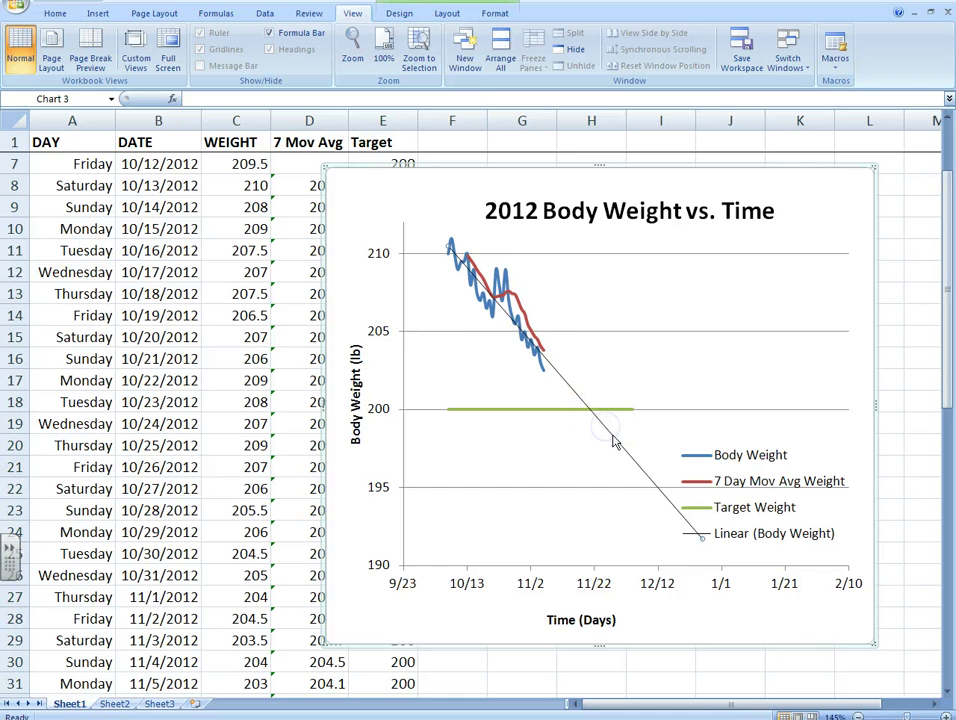
drag(617, 444, 619, 447)
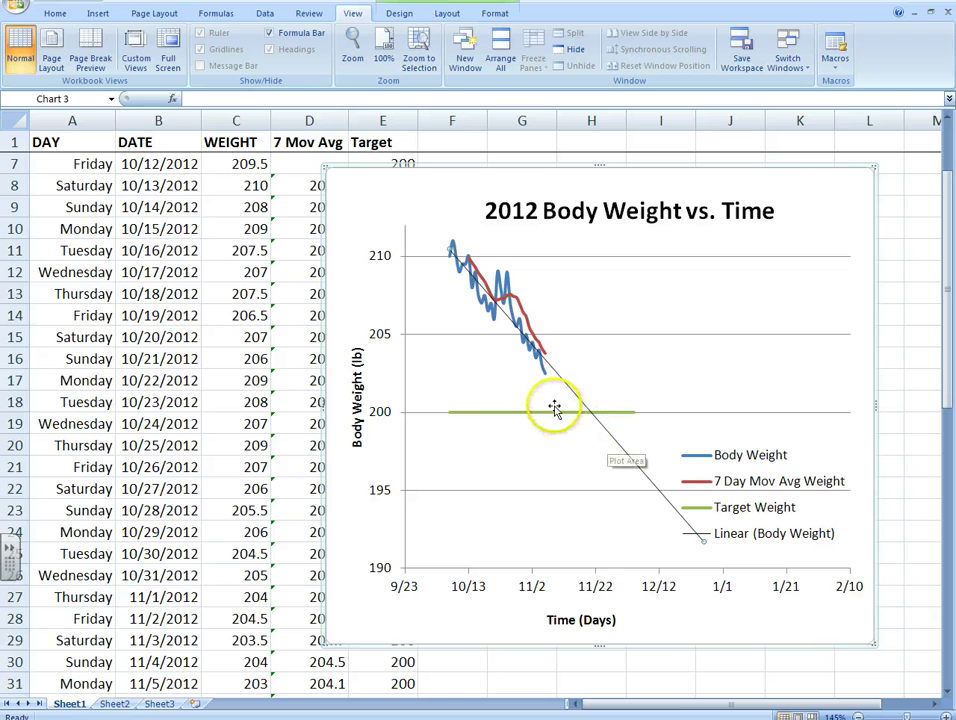
key(Delete)
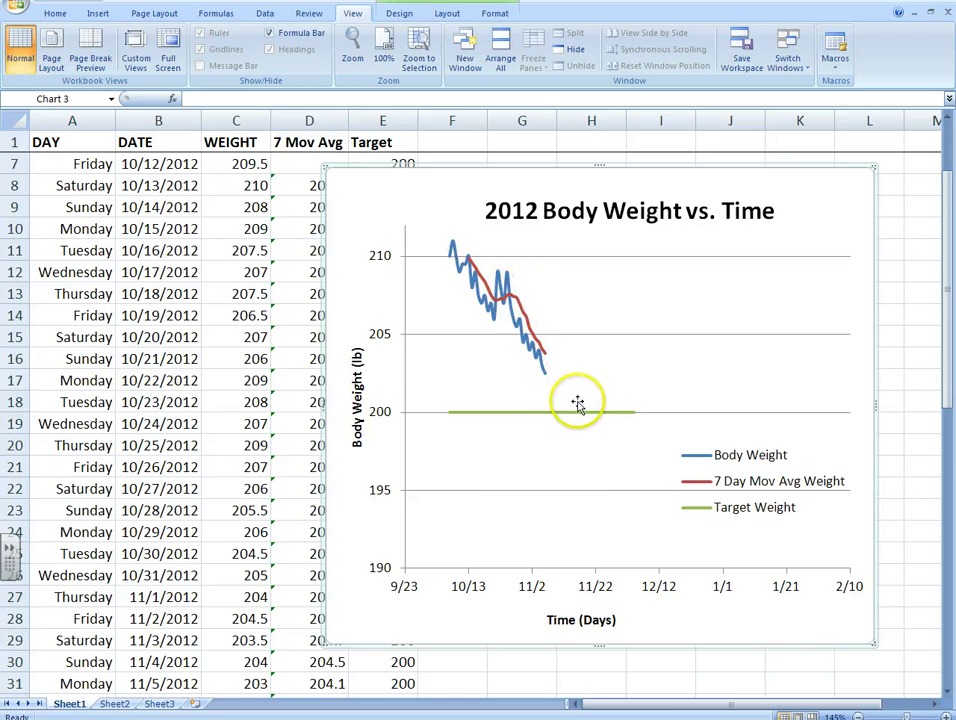
Step: Set the Target values for 11/21/2012 through 12/4/2012 (E47:E60) to 195
scroll(557, 410, down, 1)
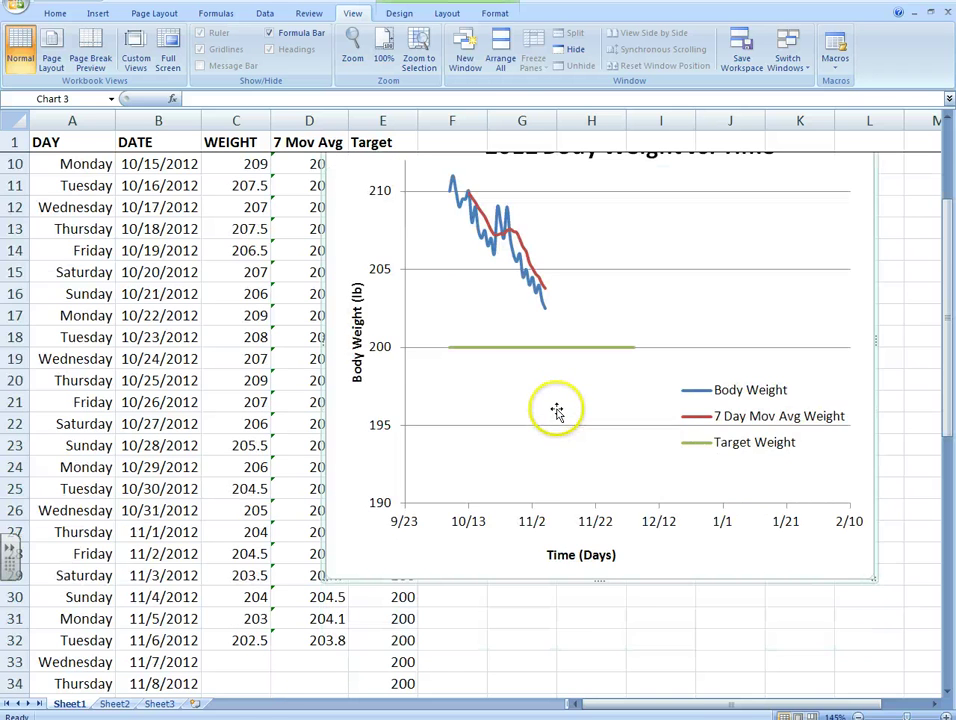
scroll(540, 420, up, 1)
scroll(280, 541, down, 3)
scroll(276, 525, down, 5)
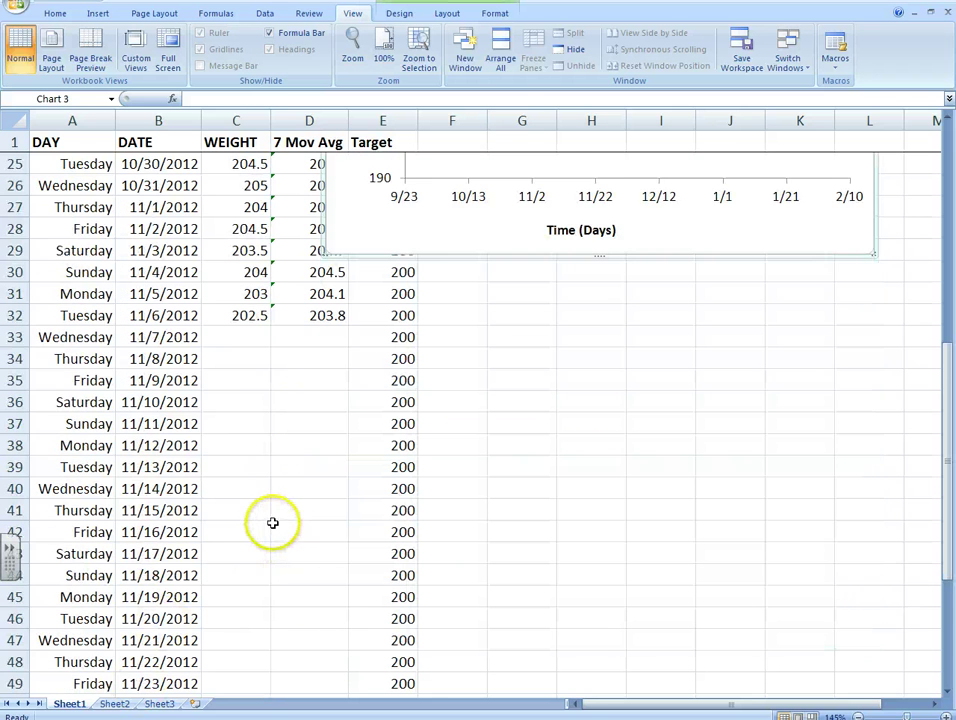
click(413, 514)
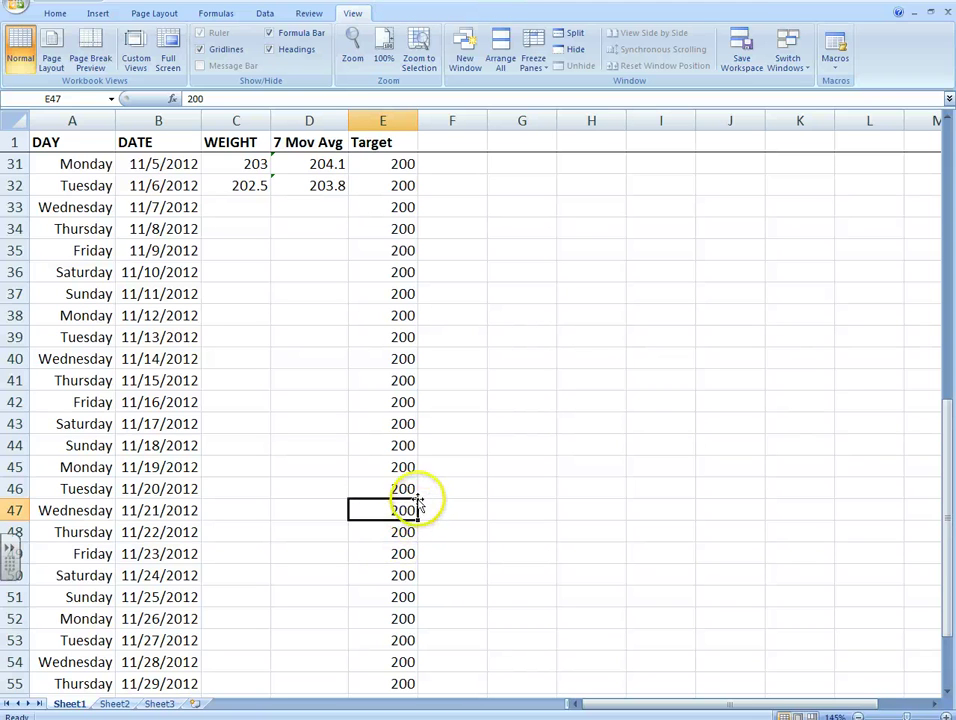
scroll(422, 490, up, 7)
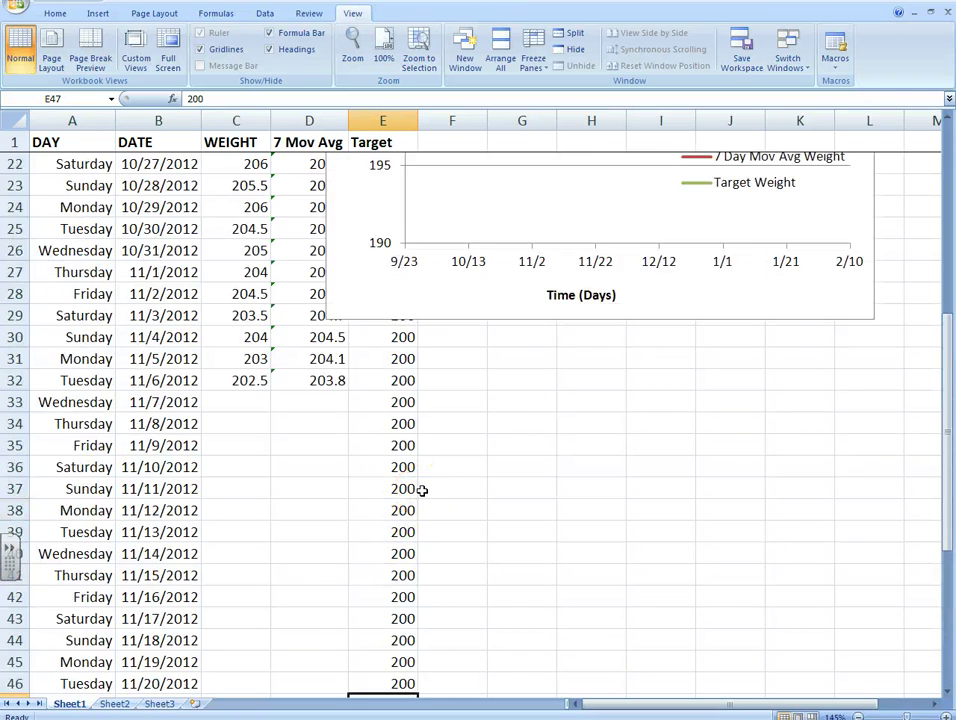
scroll(422, 493, down, 1)
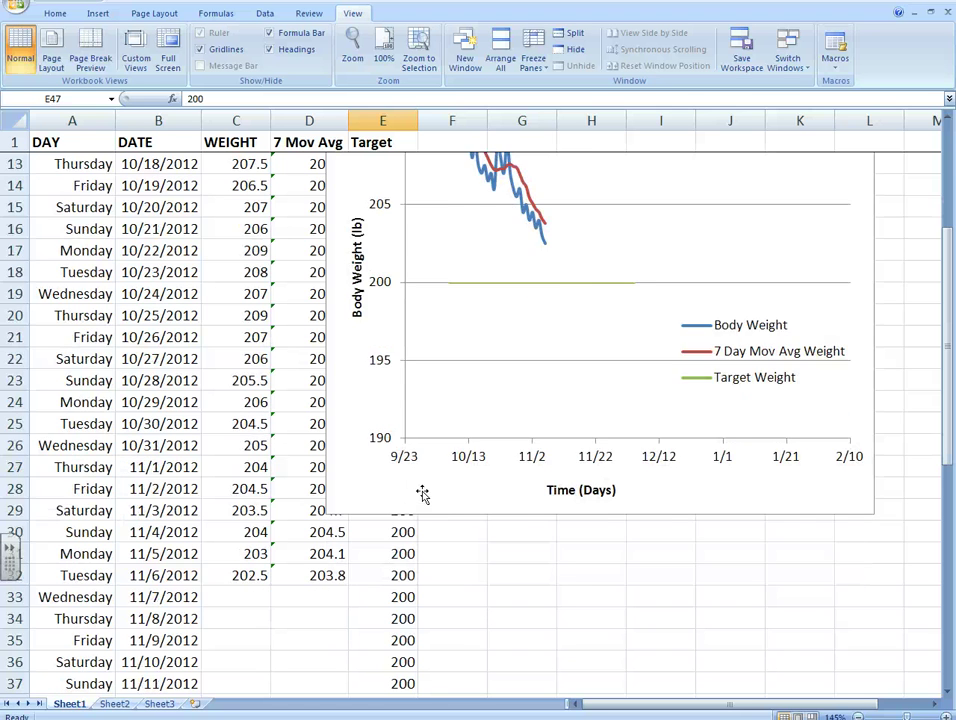
scroll(422, 493, up, 1)
scroll(422, 493, down, 8)
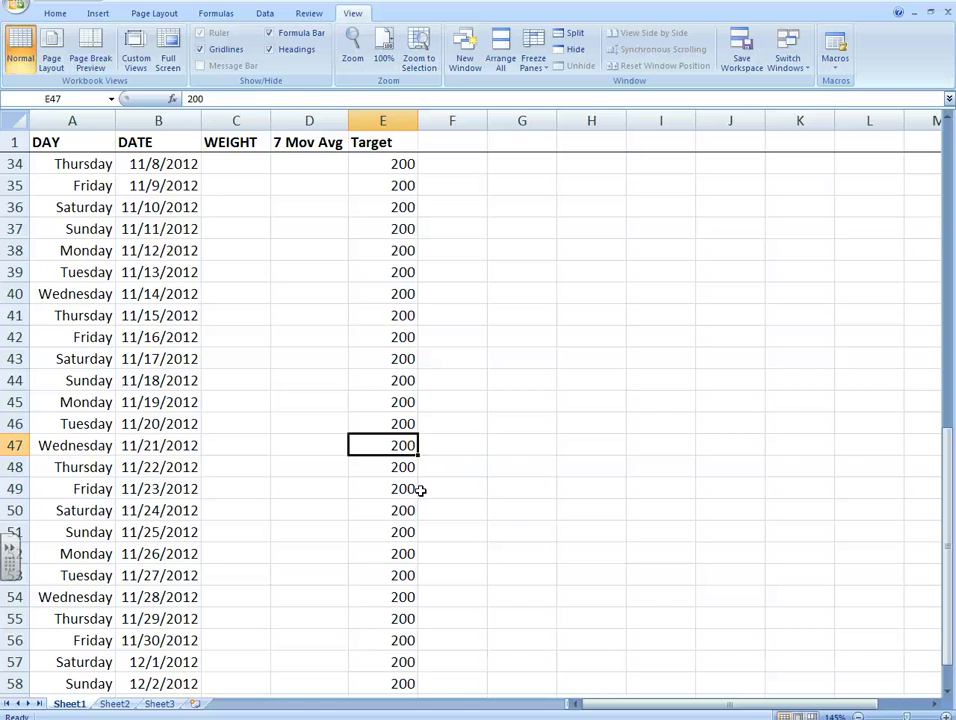
scroll(424, 481, up, 11)
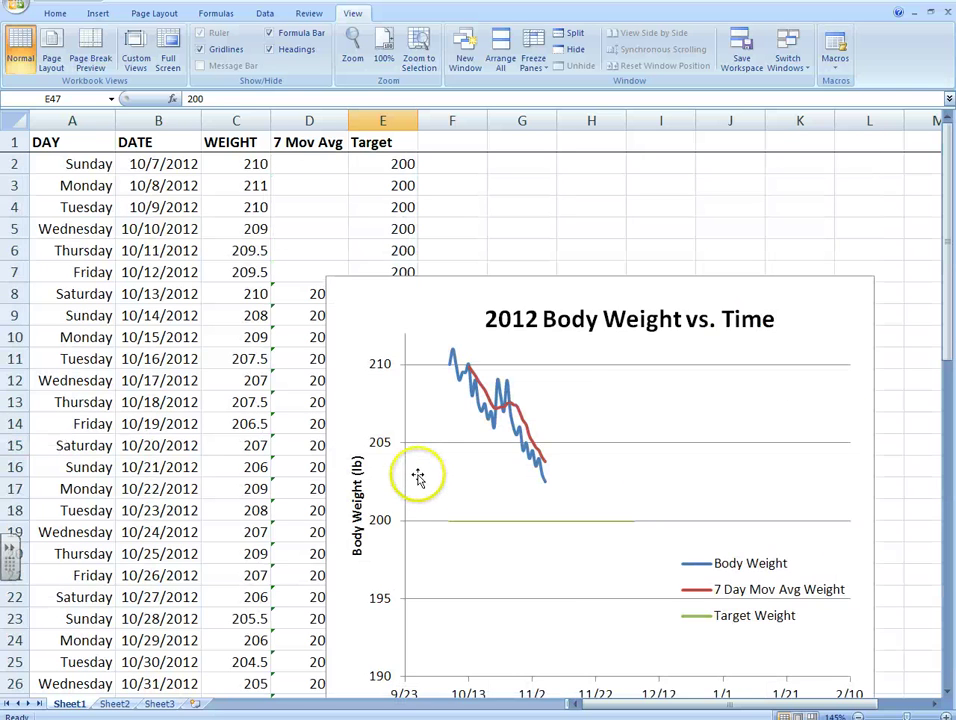
scroll(418, 478, down, 11)
text(195)
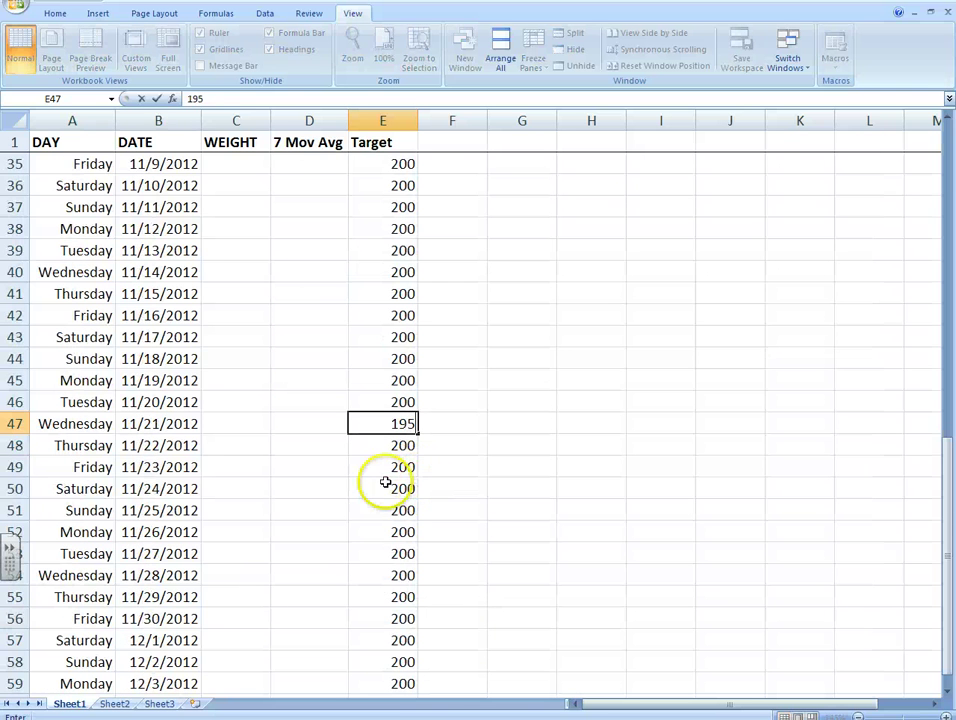
click(401, 448)
text(195)
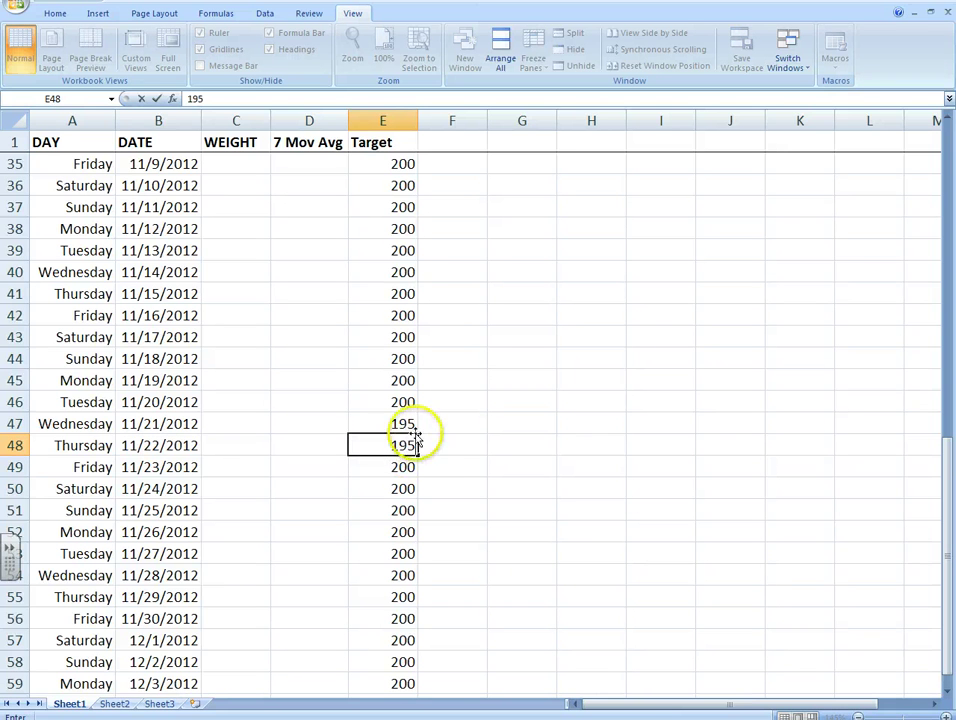
drag(402, 424, 418, 666)
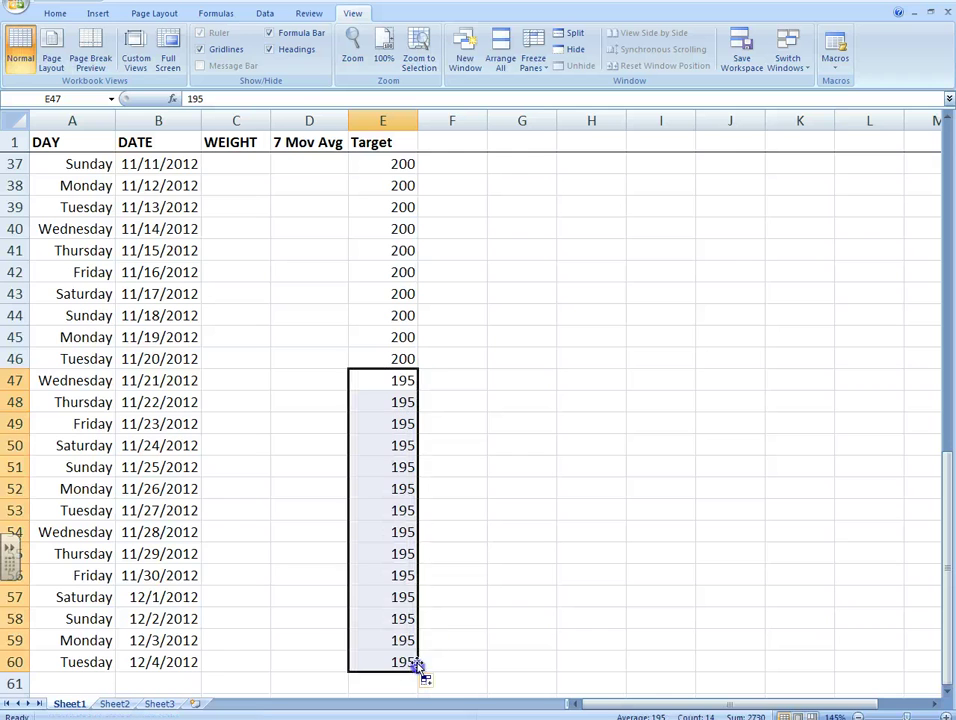
Step: Move the body weight chart to the right so that it no longer covers the 7 Mov Avg and Target columns
scroll(390, 492, up, 12)
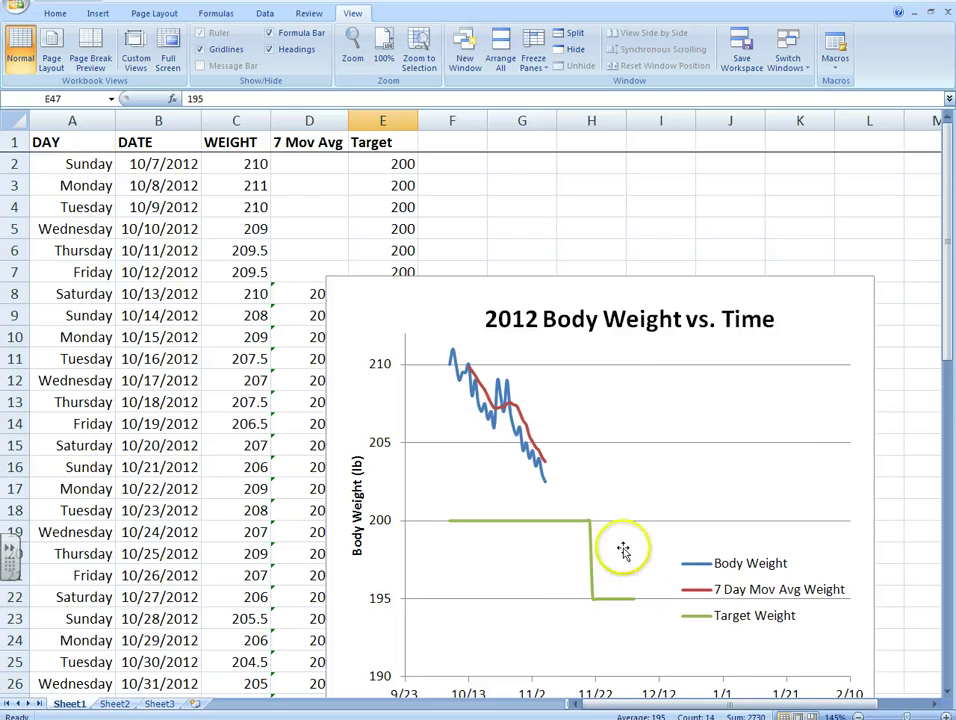
scroll(600, 541, down, 2)
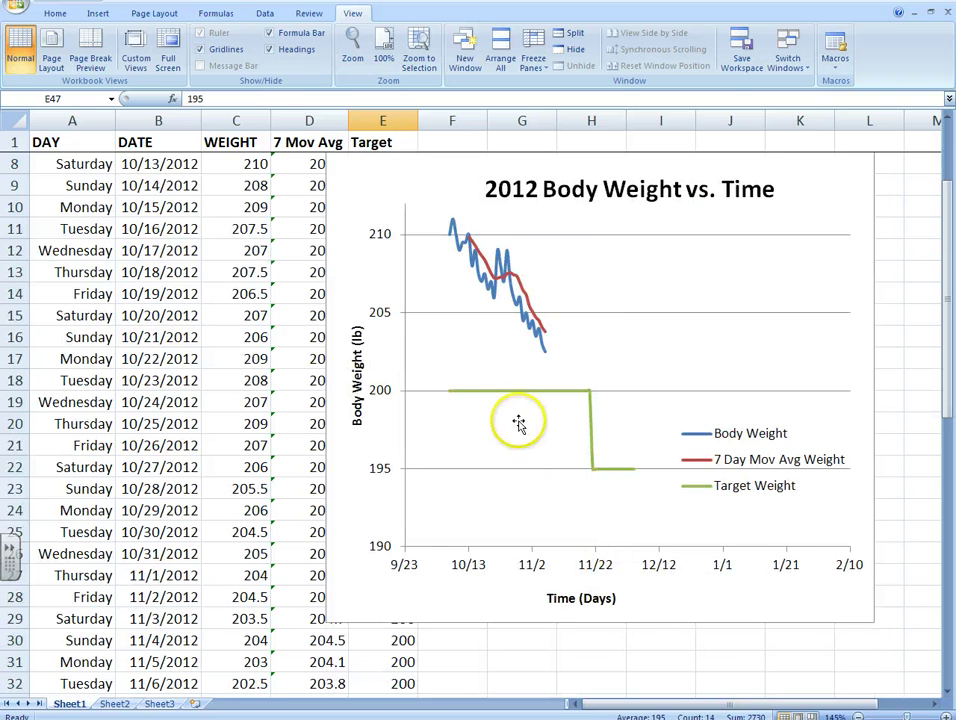
click(494, 302)
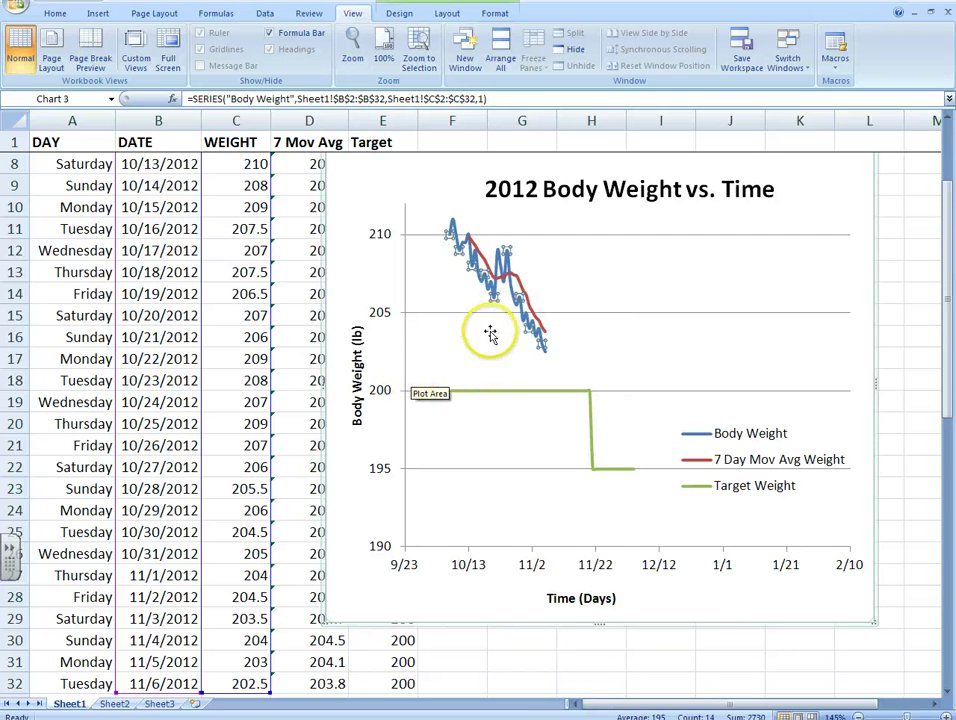
scroll(341, 316, up, 1)
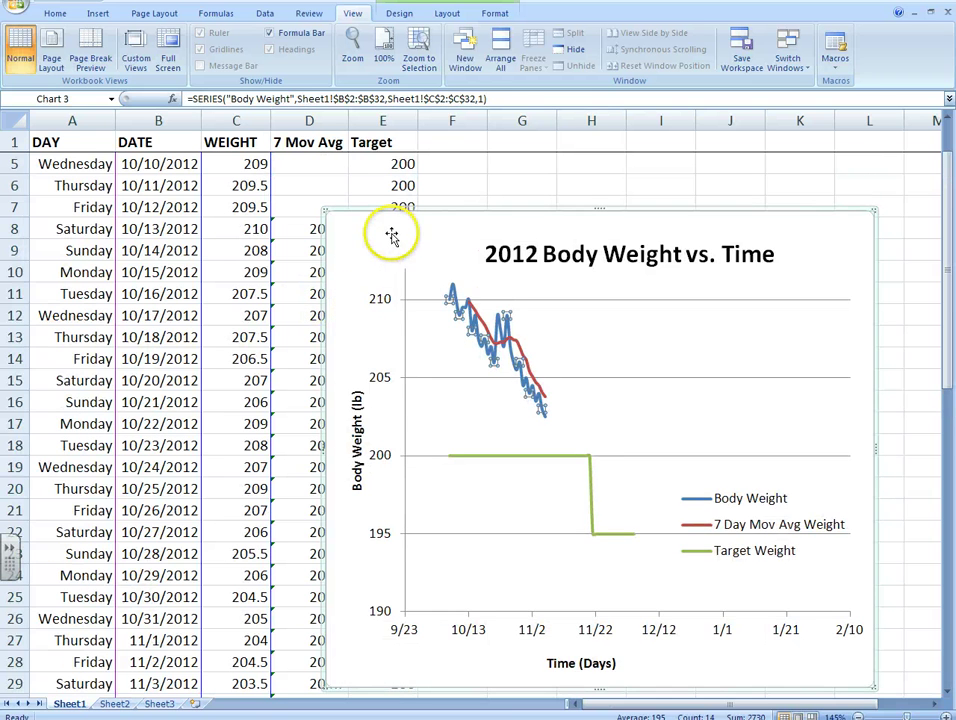
drag(375, 217, 472, 215)
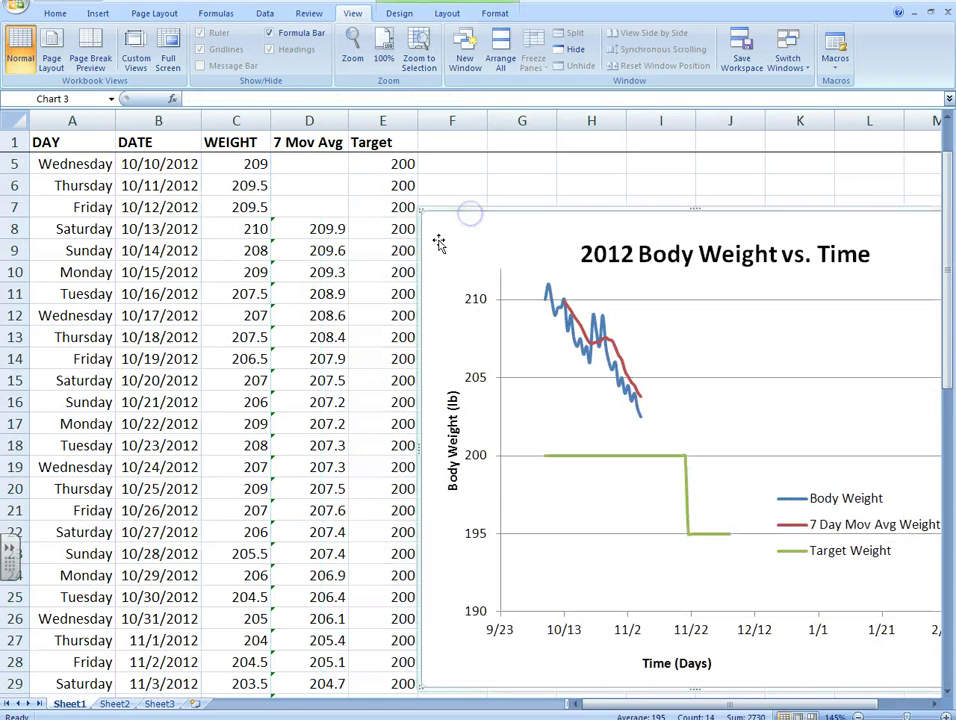
click(396, 278)
Step: Set the Target values for 10/7/2012 through 10/21/2012 (E2:E16) to 207
scroll(392, 275, up, 1)
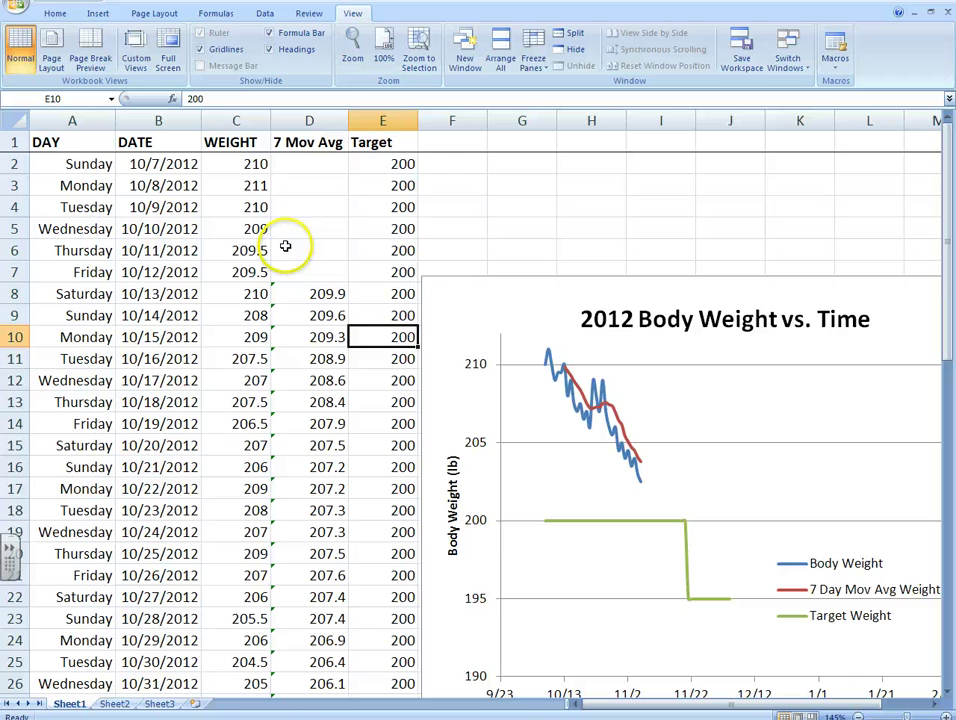
click(388, 182)
click(400, 162)
text(20)
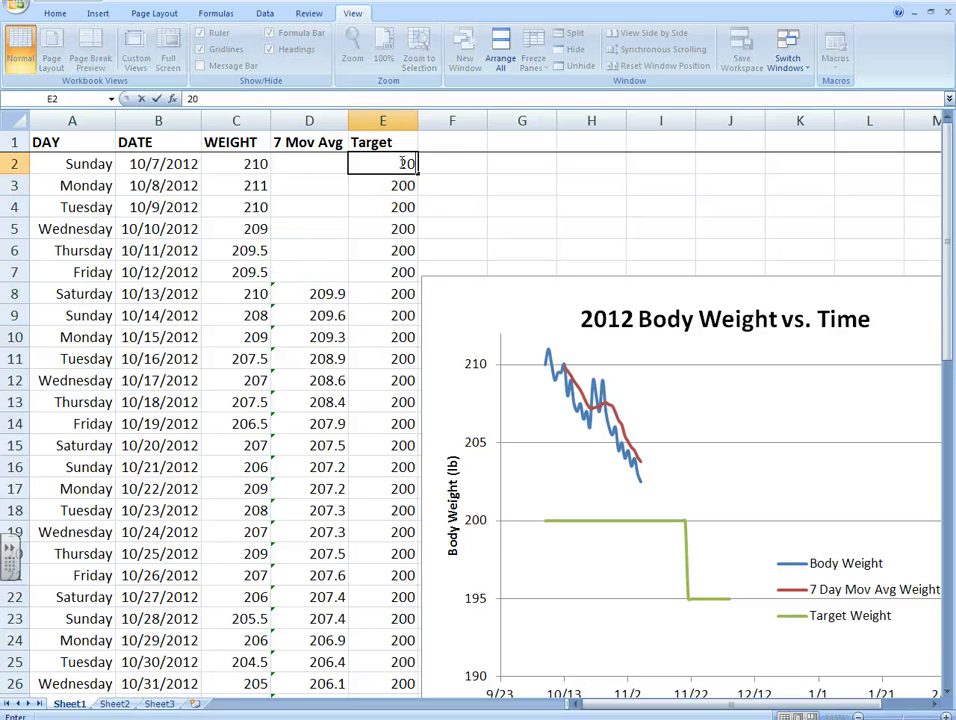
text(7)
key(Return)
text(207)
drag(385, 224, 385, 210)
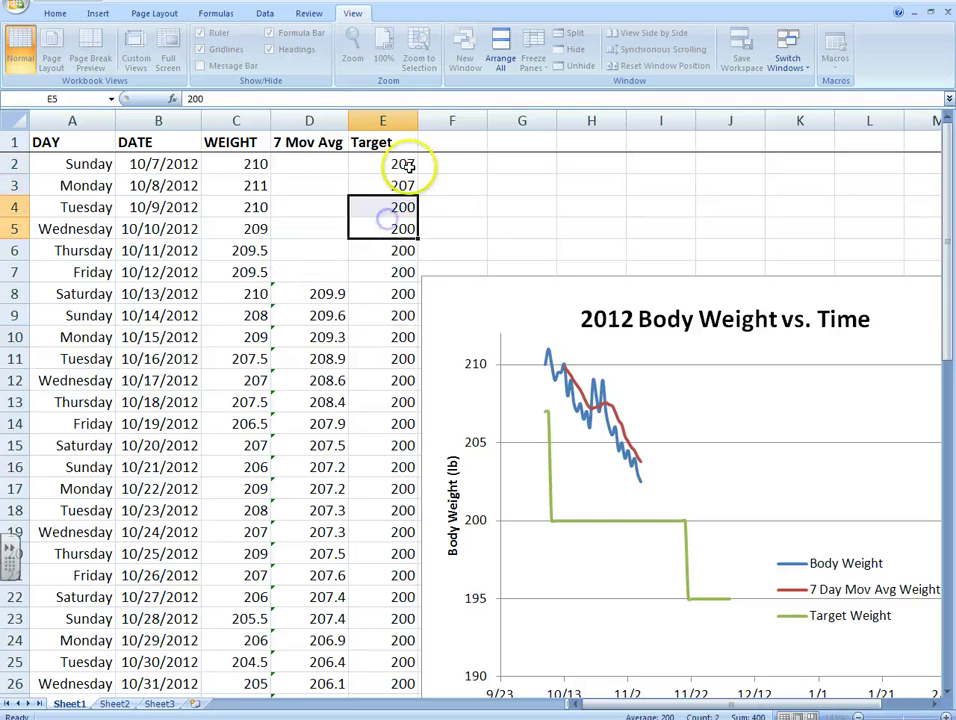
drag(408, 167, 402, 467)
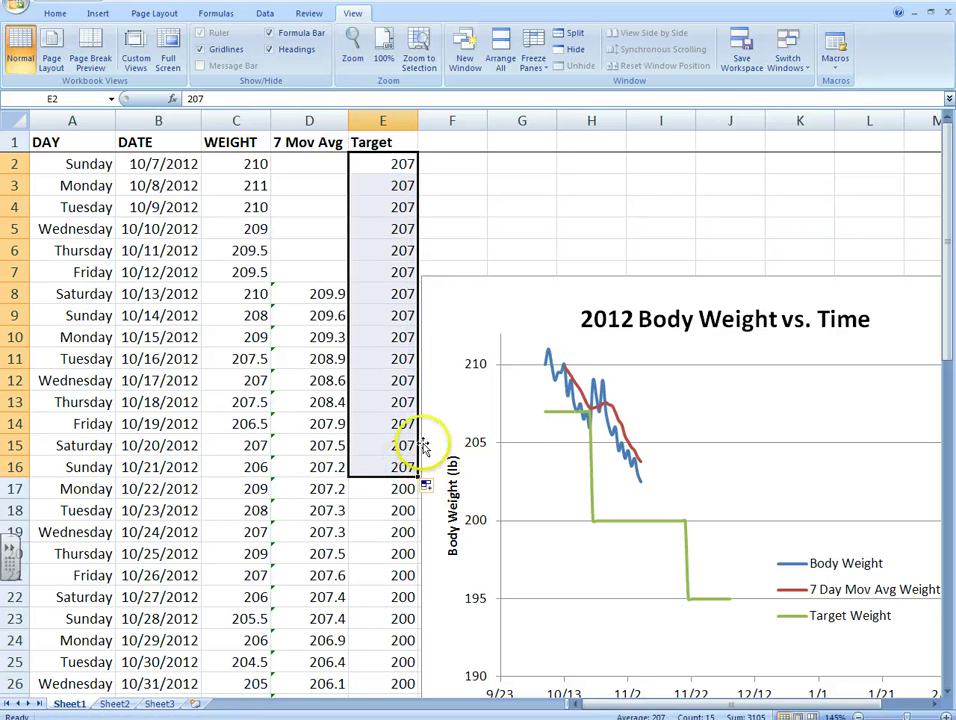
Step: Set the Target values for 10/7/2012 through 10/21/2012 (E2:E16) to 208
click(402, 163)
text(20)
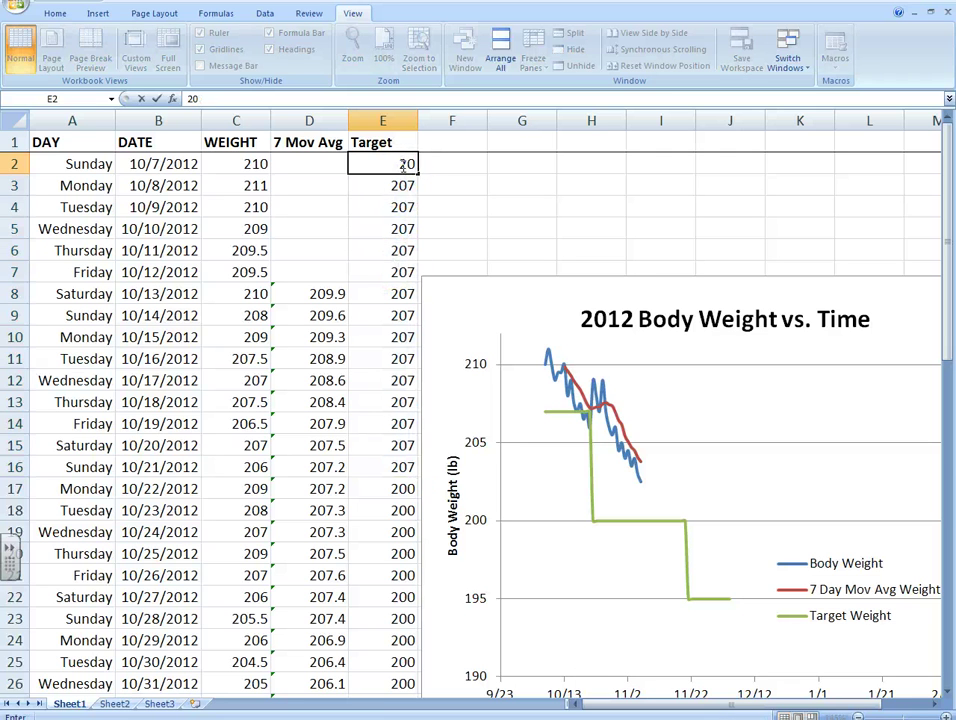
text(8)
click(404, 226)
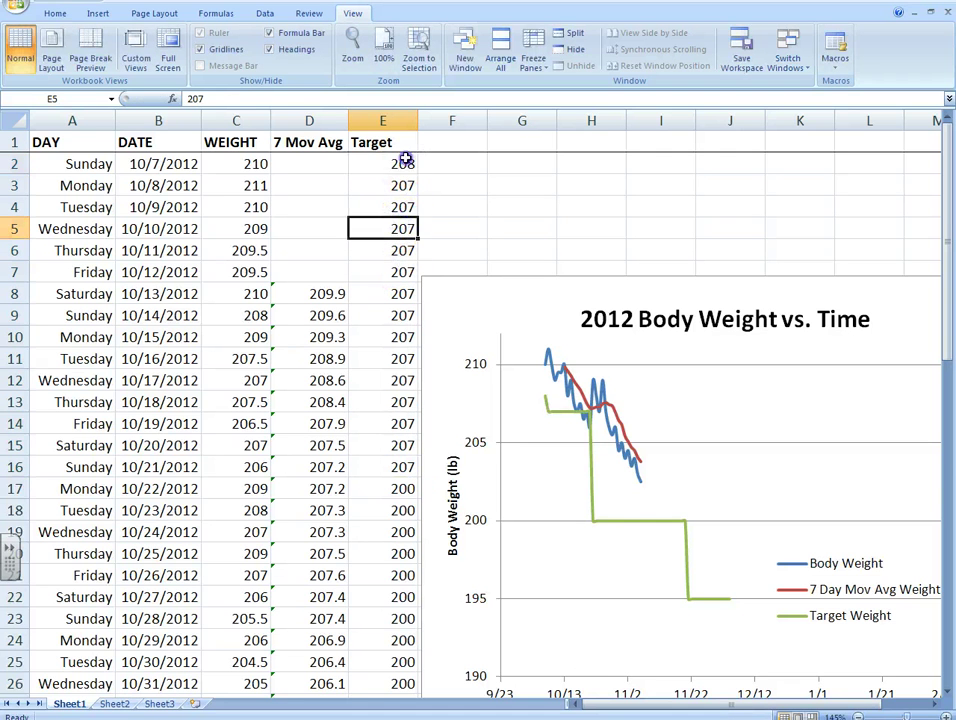
click(404, 160)
click(403, 186)
text(208)
click(400, 226)
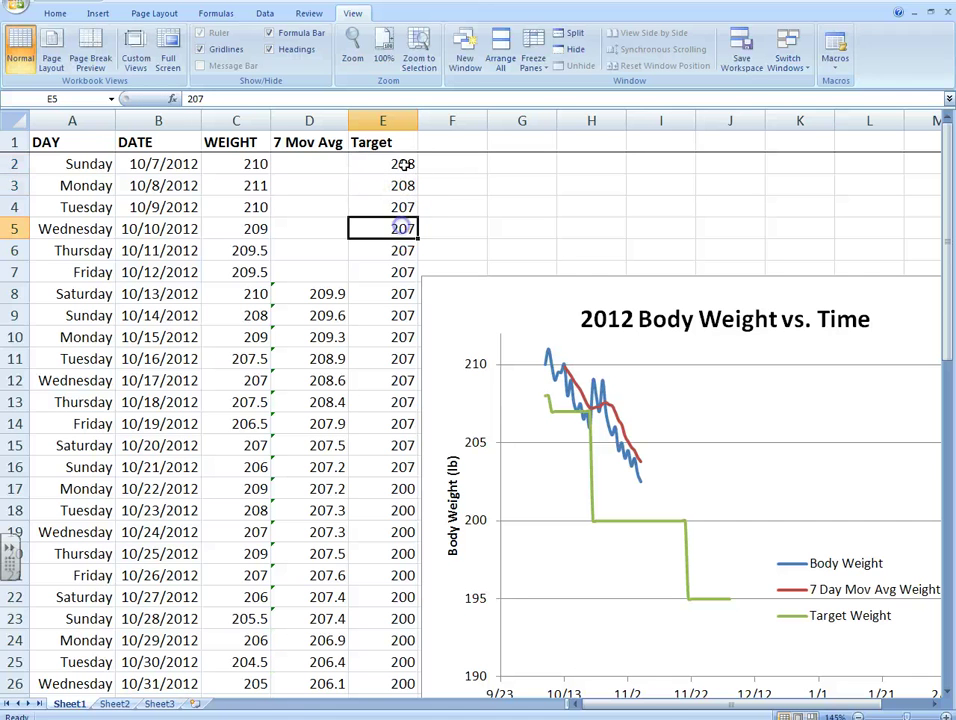
drag(398, 162, 405, 469)
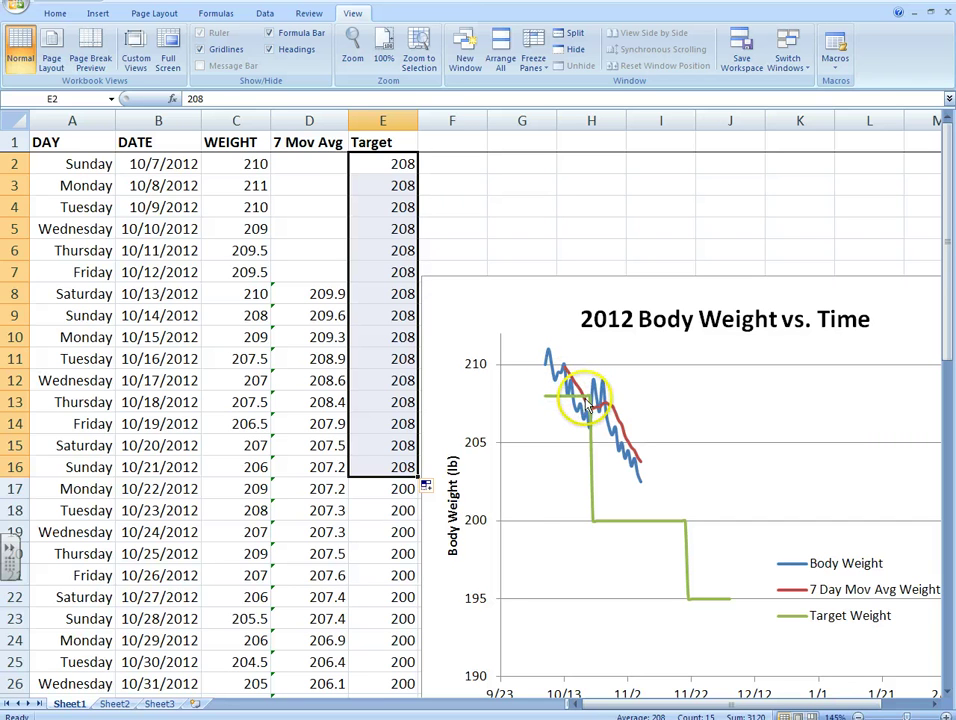
Step: Set the Target values for 10/20/2012 and 10/21/2012 (E15 and E16) to 200
click(403, 467)
text(2)
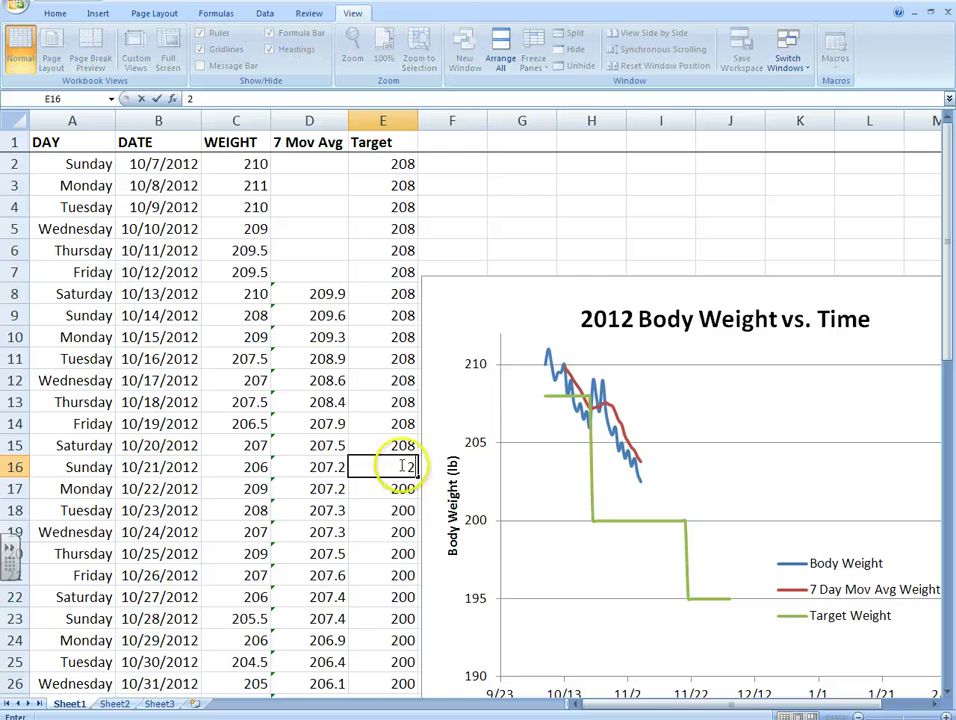
text(00)
click(405, 505)
click(410, 445)
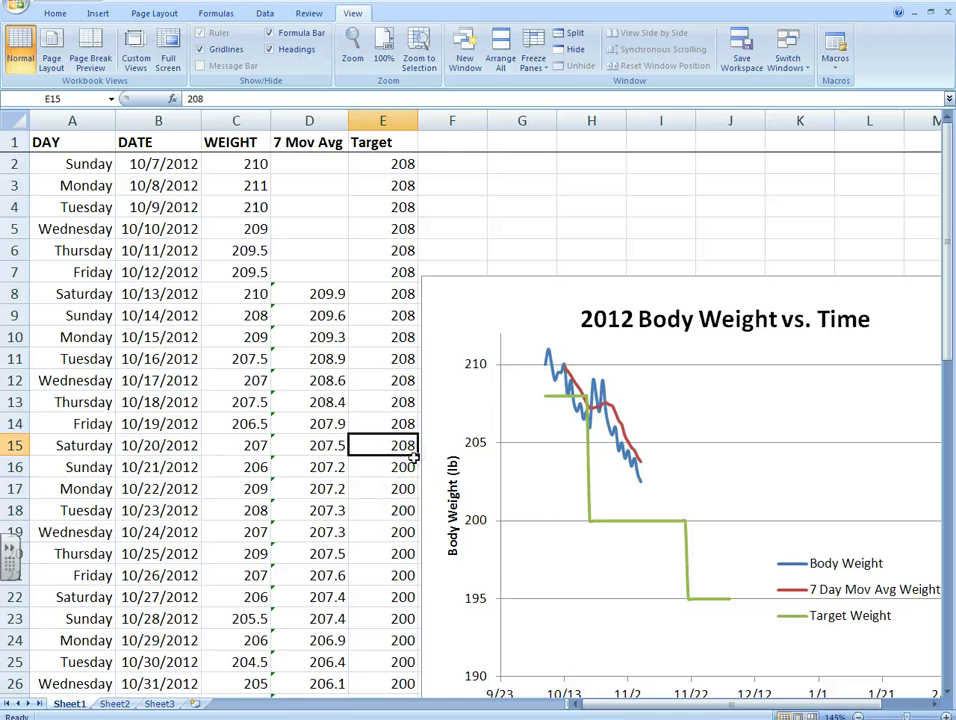
text(200)
click(405, 484)
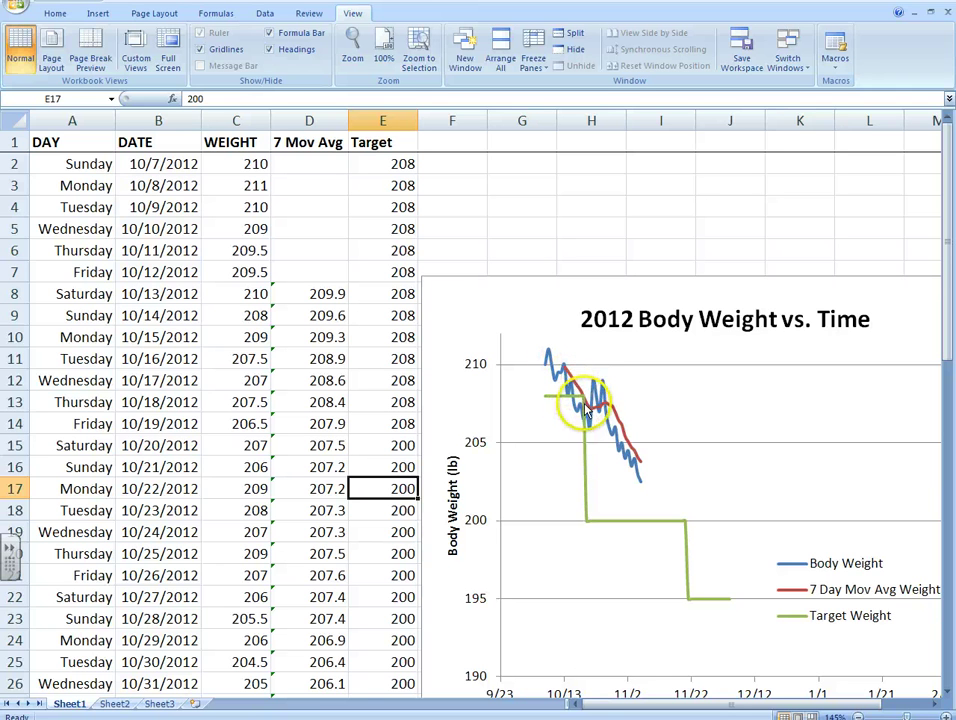
click(563, 374)
right_click(556, 380)
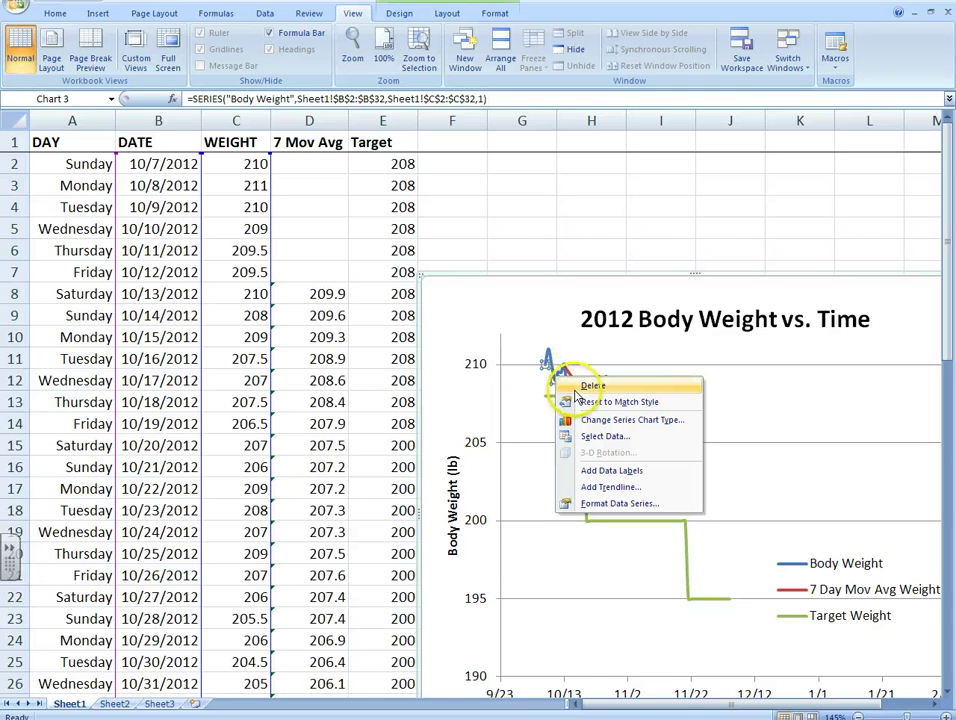
click(537, 434)
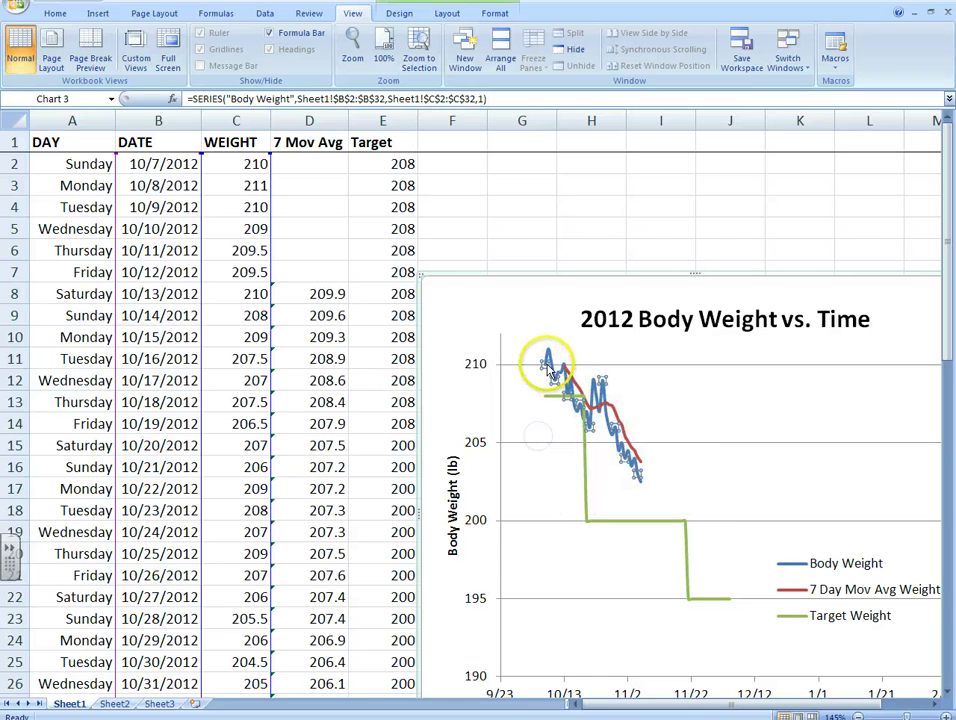
right_click(553, 371)
click(583, 425)
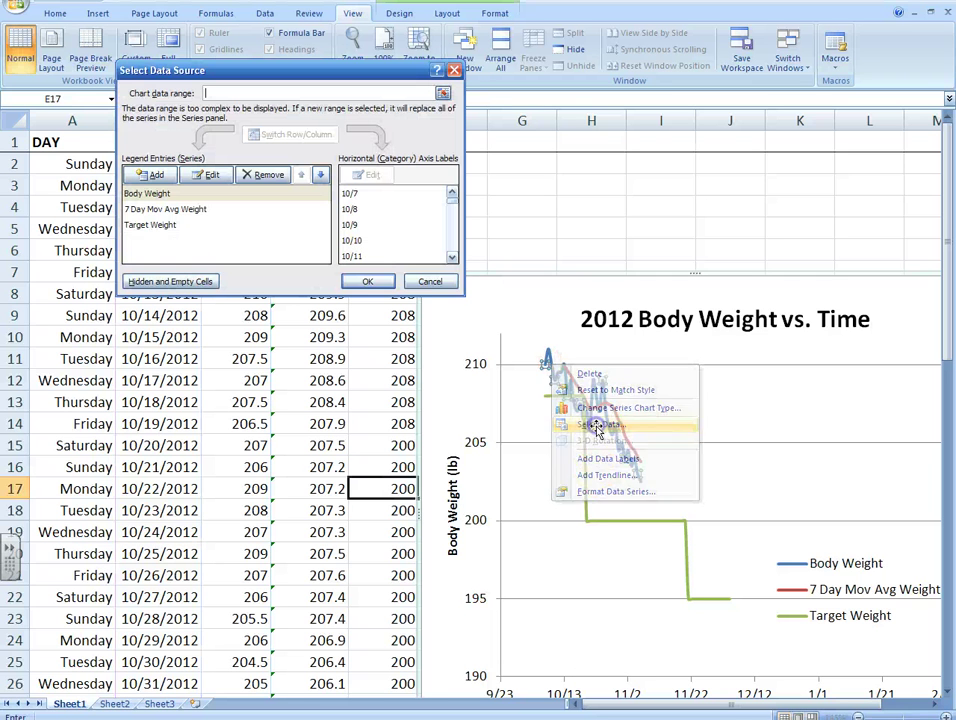
click(430, 281)
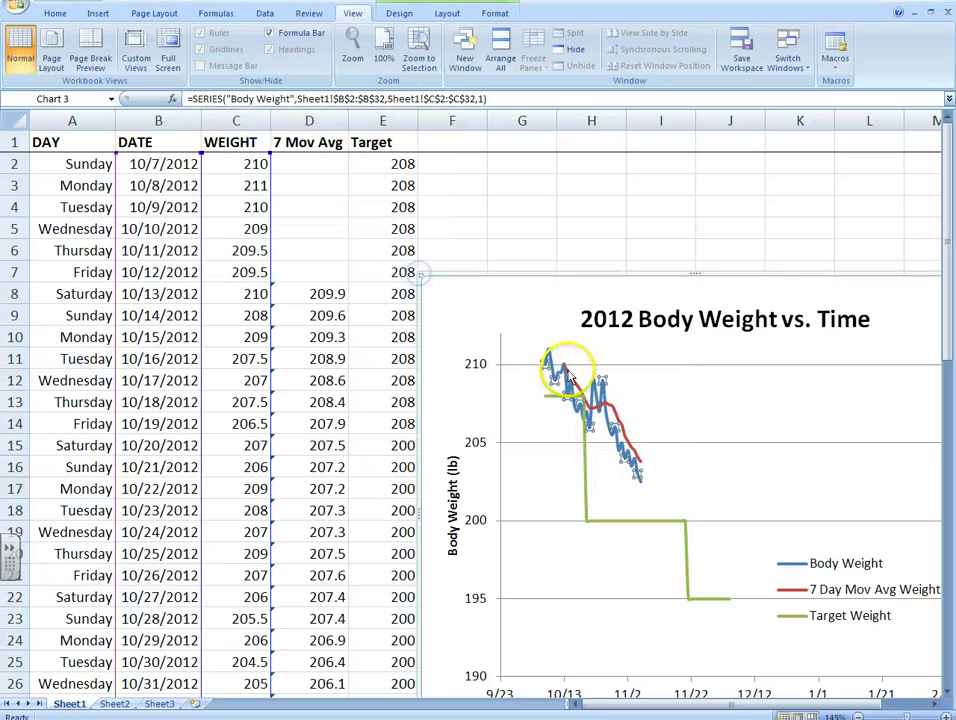
Step: Format the Body Weight series with a solid line in a stronger blue
right_click(548, 362)
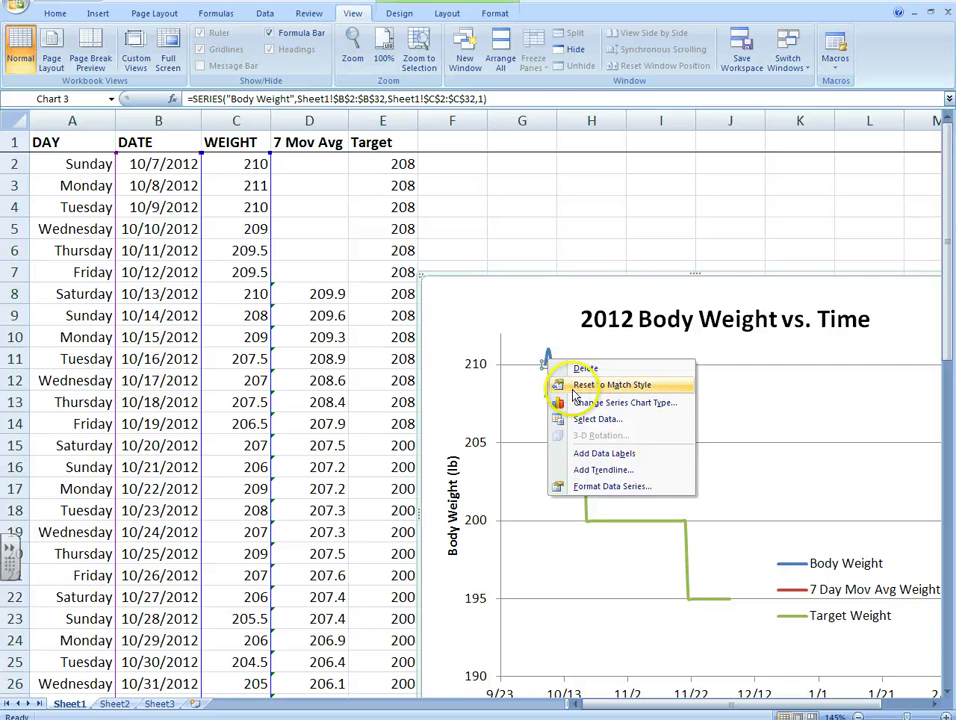
click(598, 486)
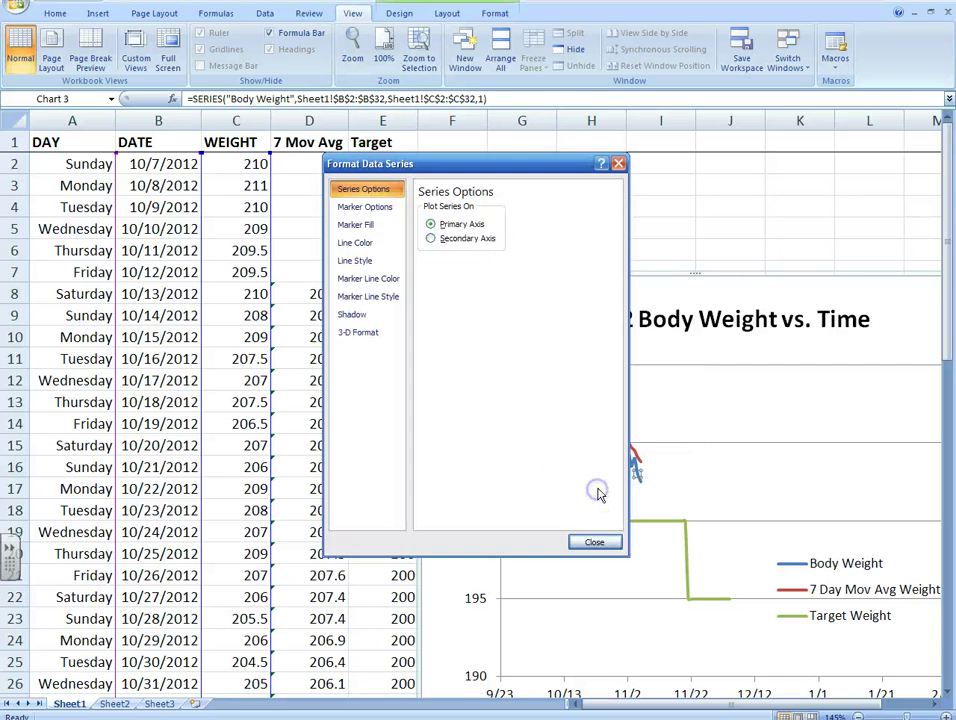
click(376, 242)
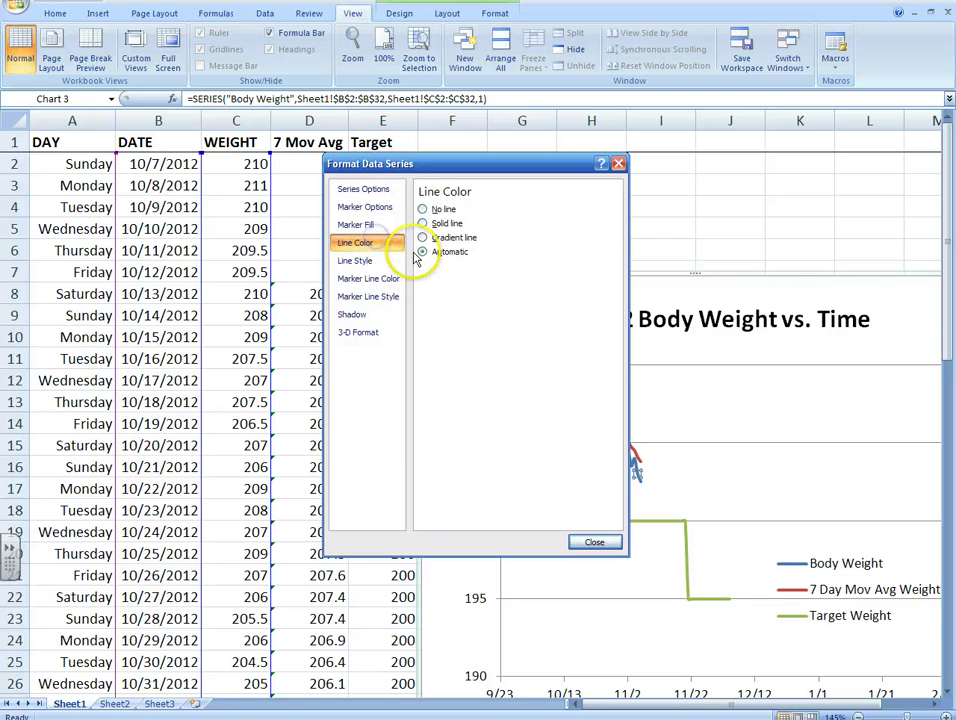
click(437, 223)
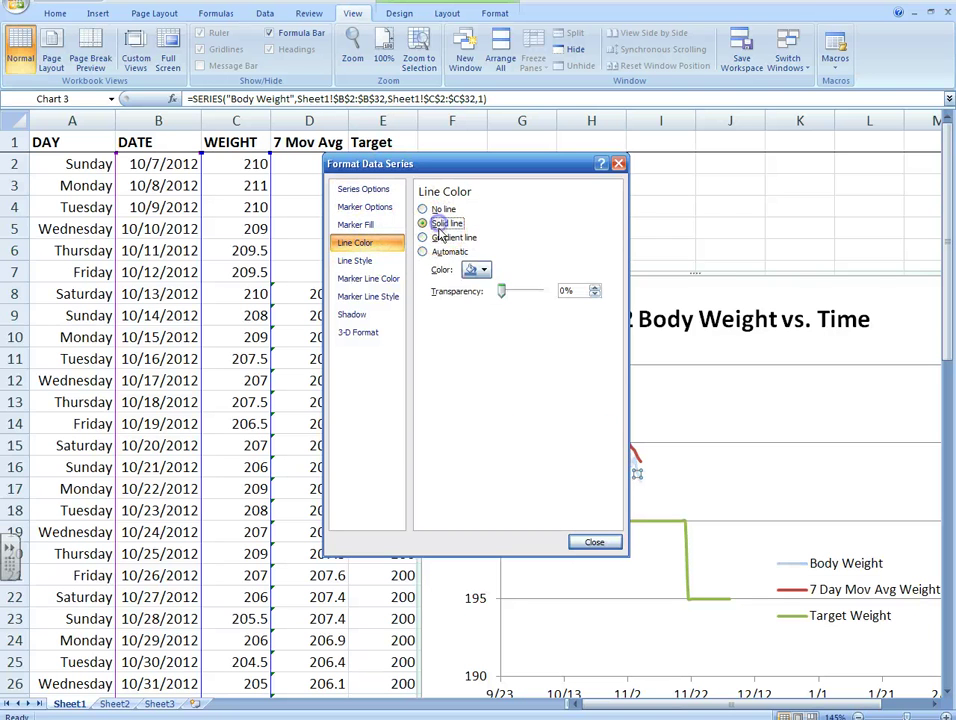
click(472, 270)
click(555, 381)
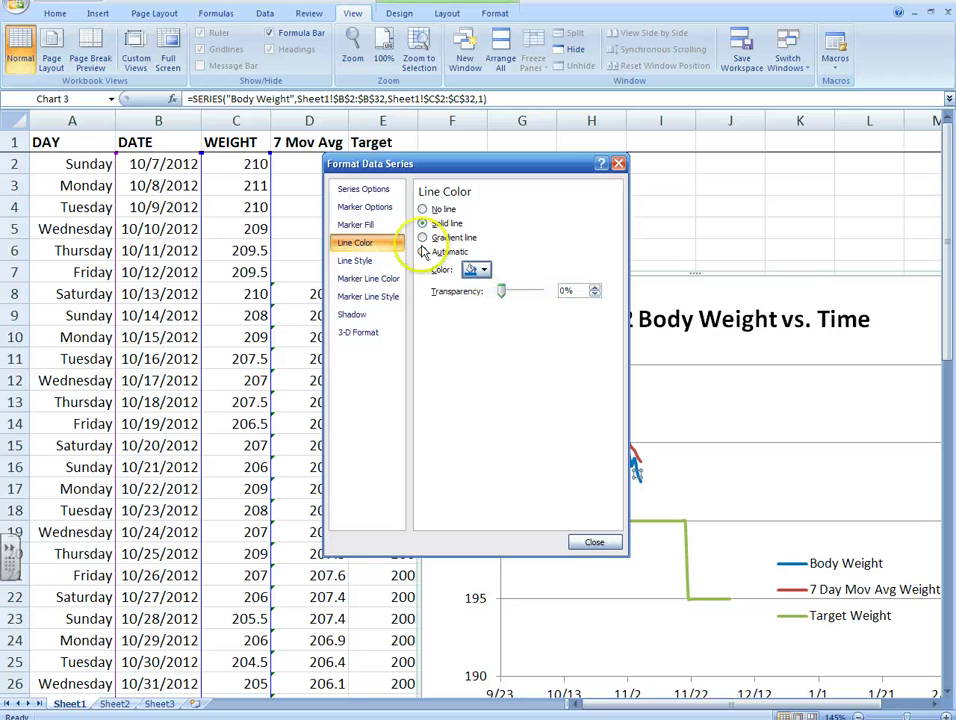
Step: Set the Body Weight series line width to 3.5 pt and close the series formatting
click(376, 226)
click(356, 260)
click(531, 204)
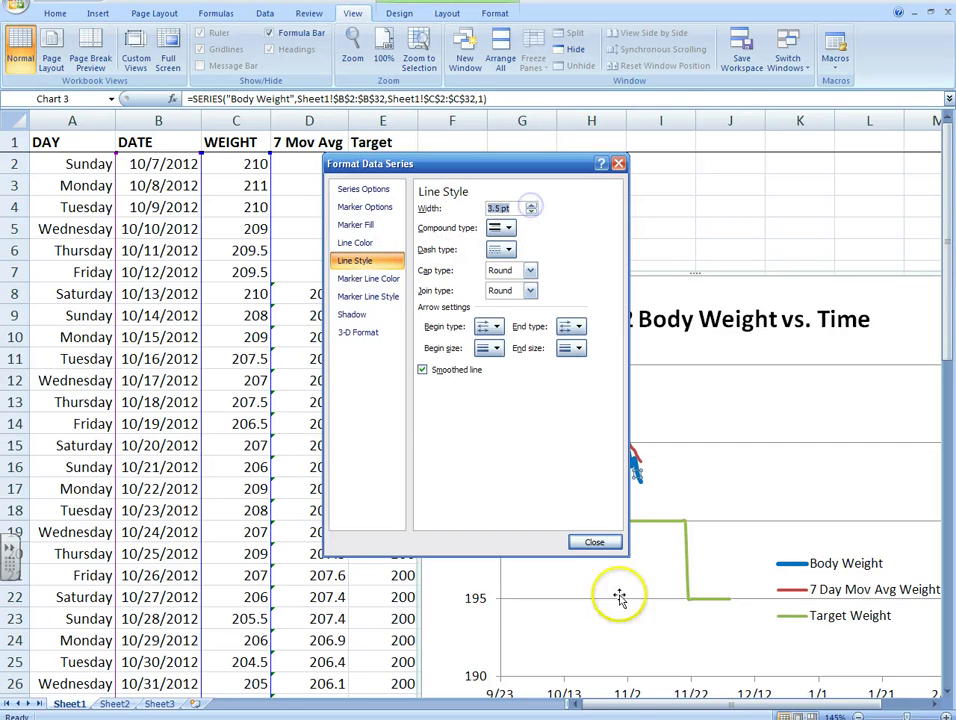
click(600, 541)
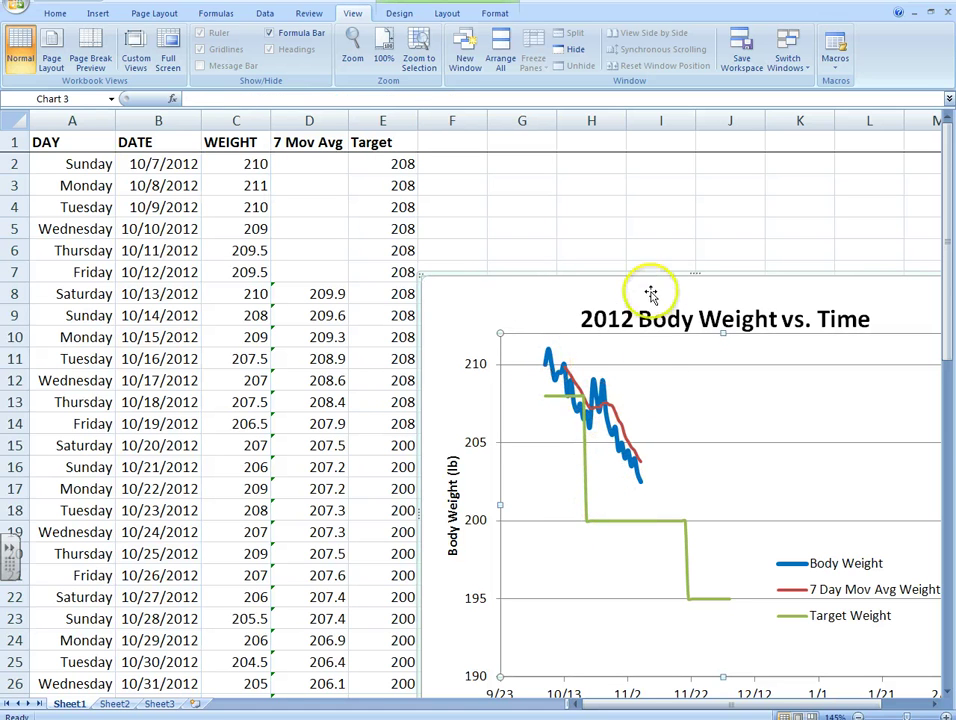
Step: Move the chart up to start at row 5, with its left edge over the Target column
drag(651, 292, 622, 255)
scroll(622, 255, down, 2)
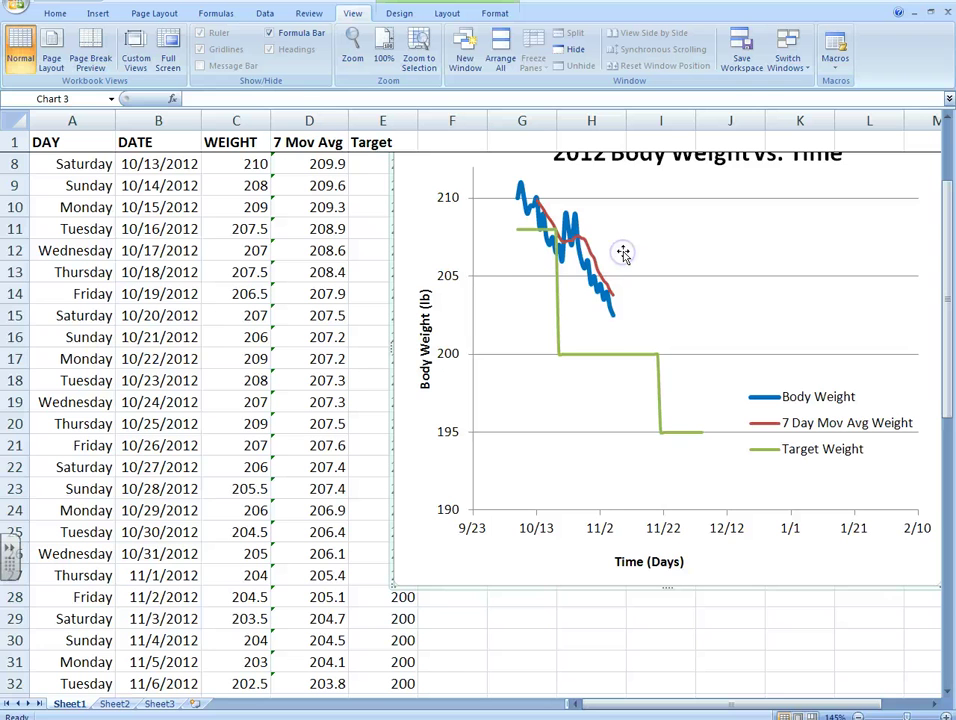
click(608, 326)
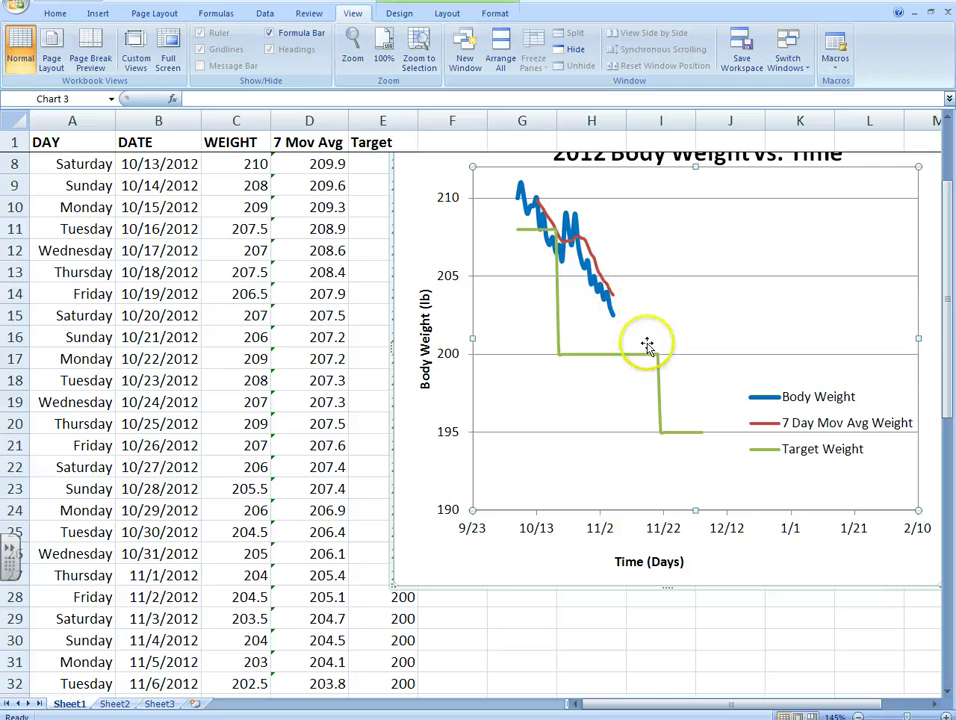
mouse_move(658, 360)
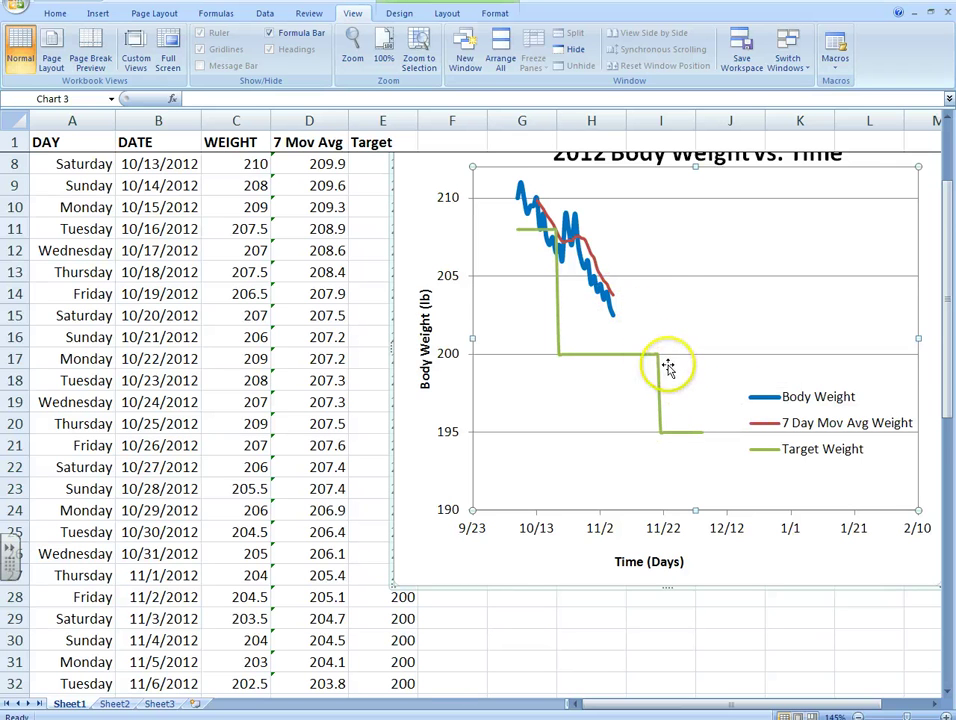
scroll(455, 347, down, 1)
scroll(455, 347, up, 2)
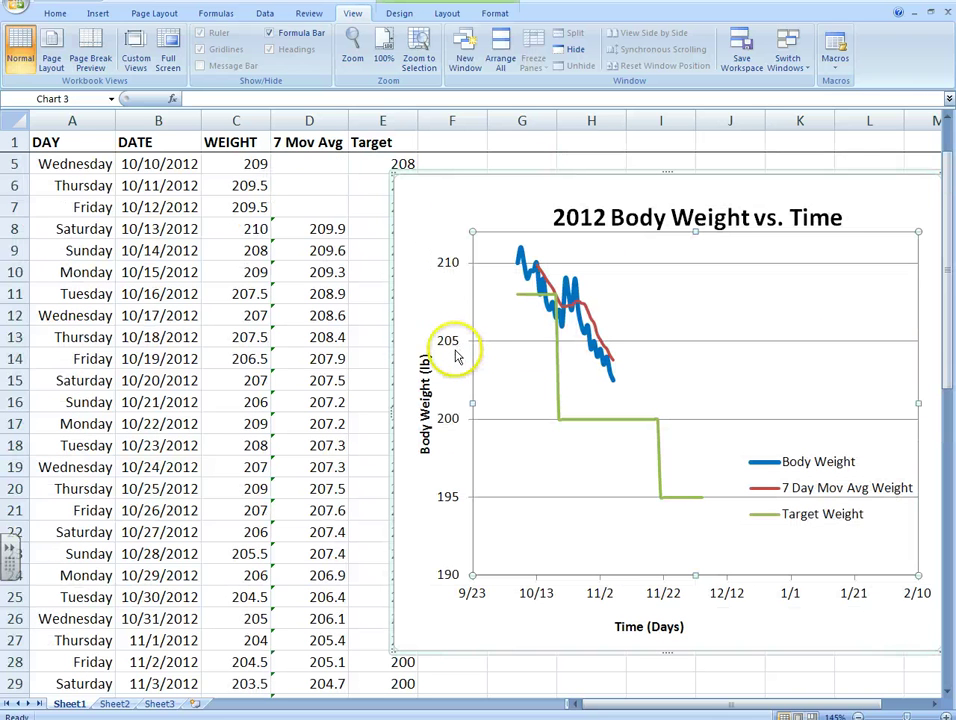